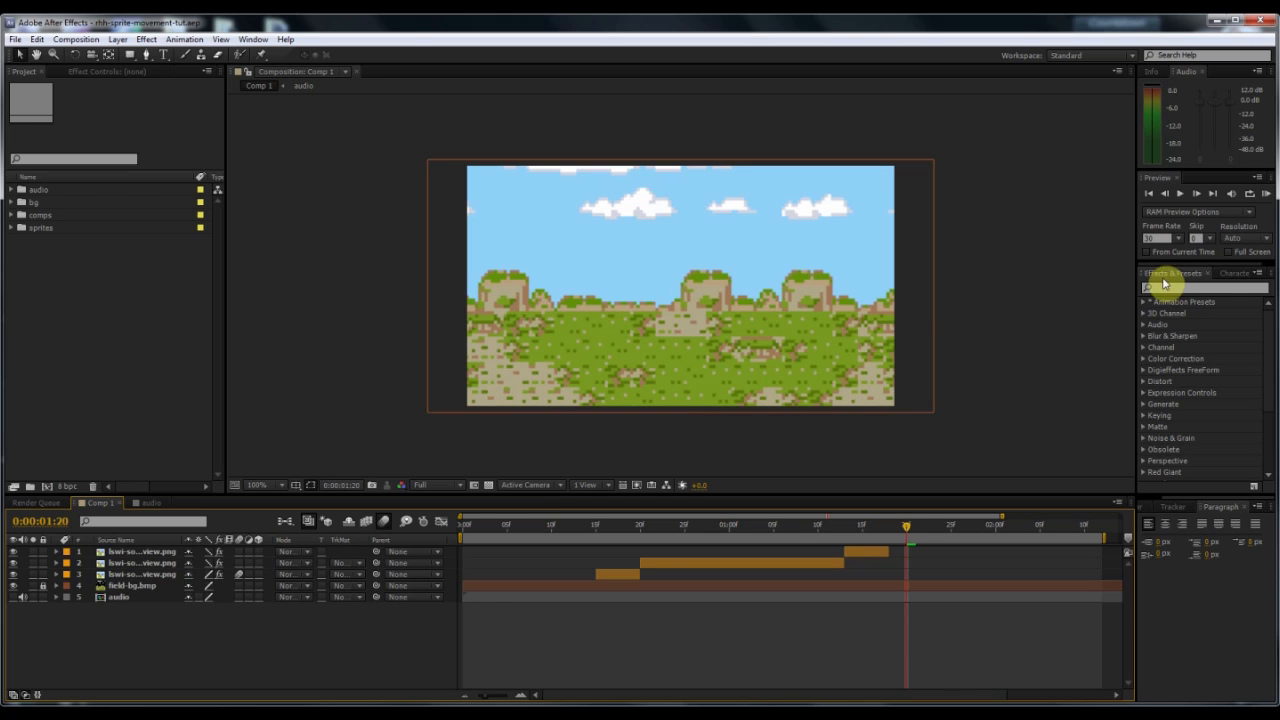
Preview the finished sprite movement animation in the sample composition and scrub through its timeline
left_click(1266, 197)
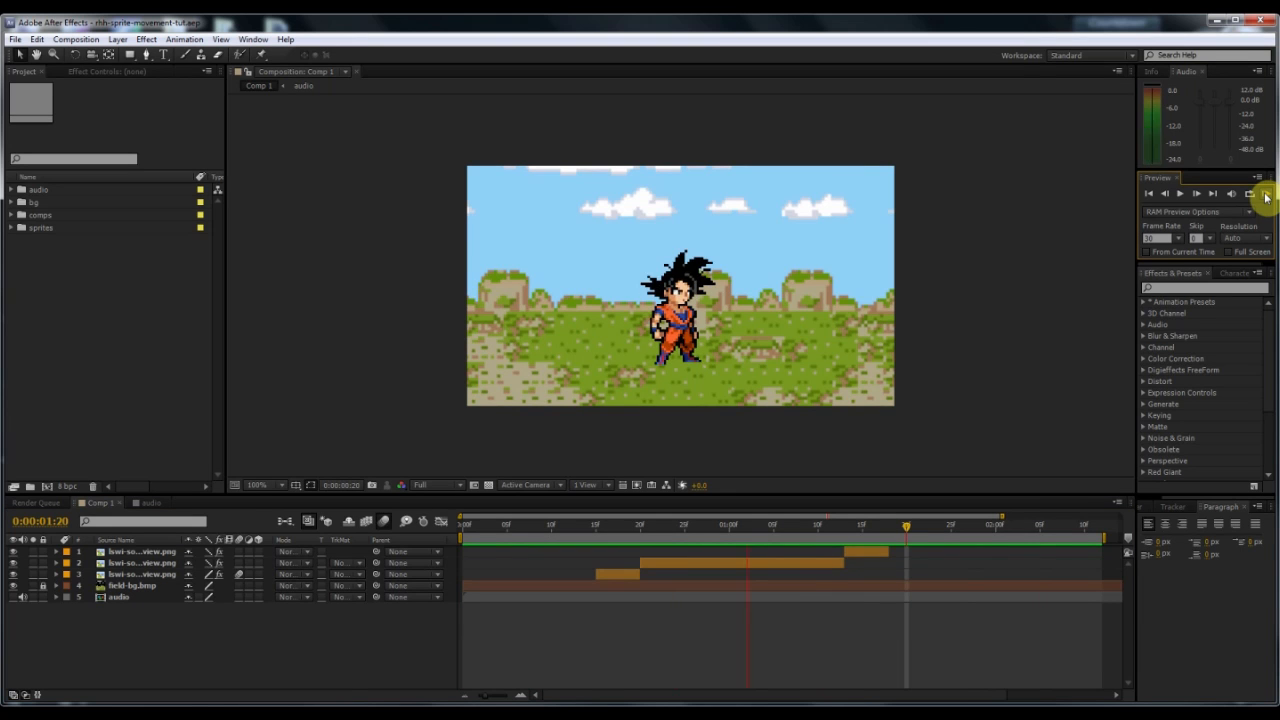
left_click(1266, 197)
left_click(1266, 197)
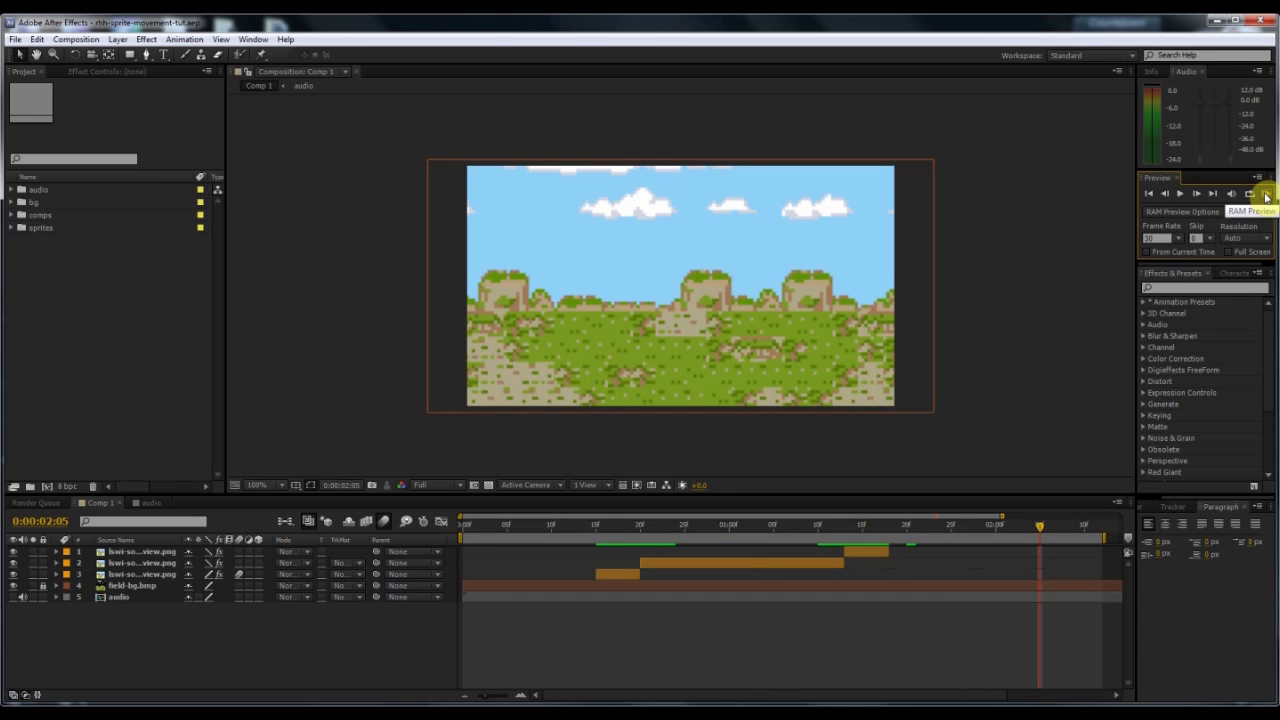
left_click_drag(962, 527, 860, 537)
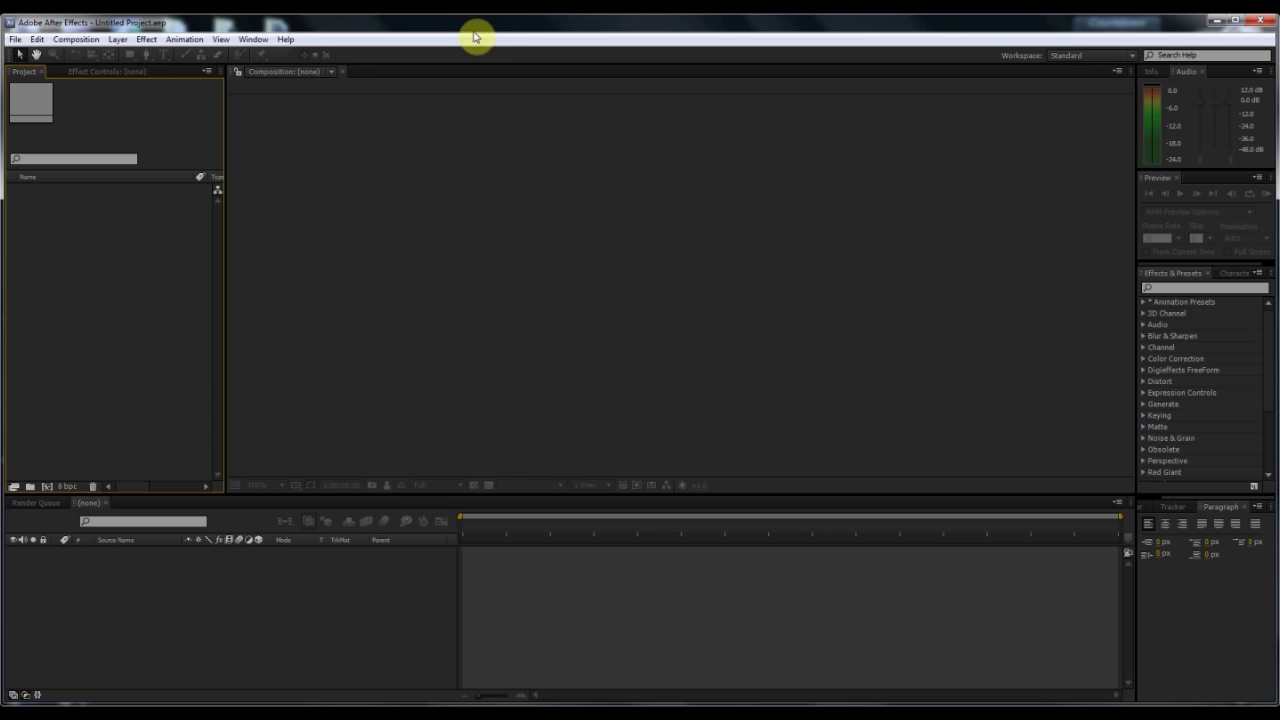
Create a composition named "main comp" with the YouTube (low) 30fps preset and a 3-second duration
left_click(78, 39)
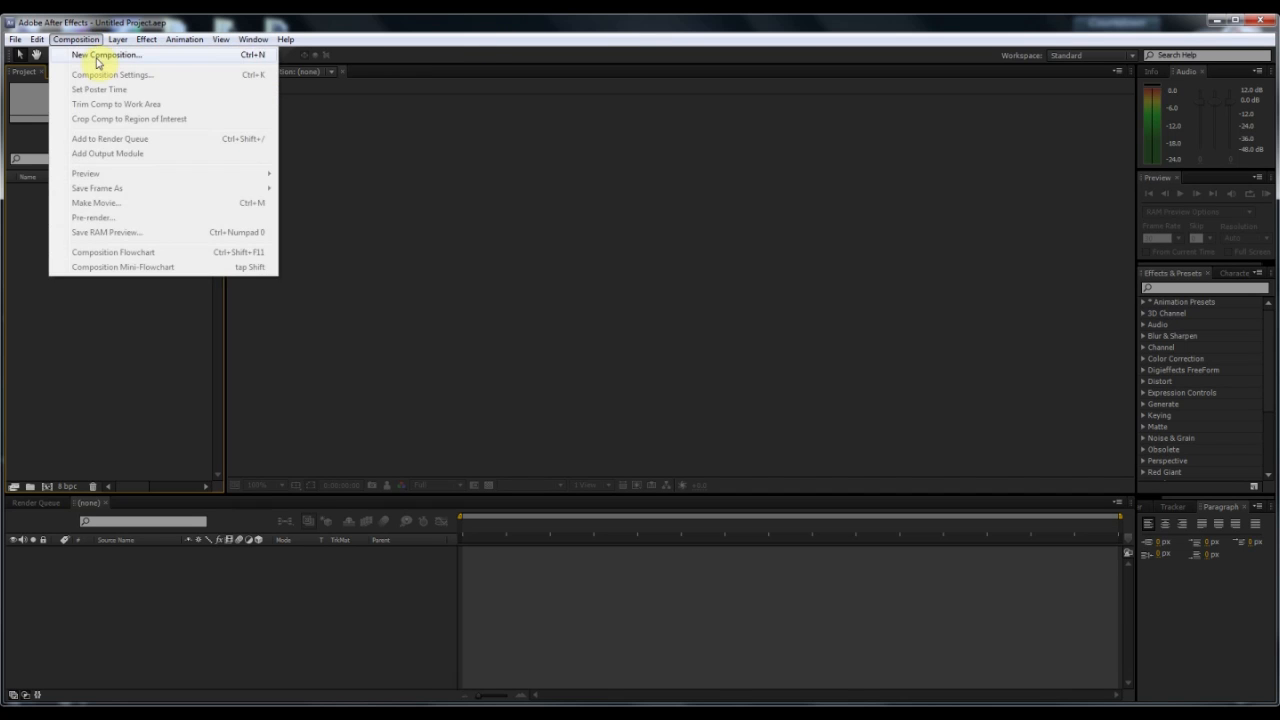
left_click(91, 56)
type("main comp")
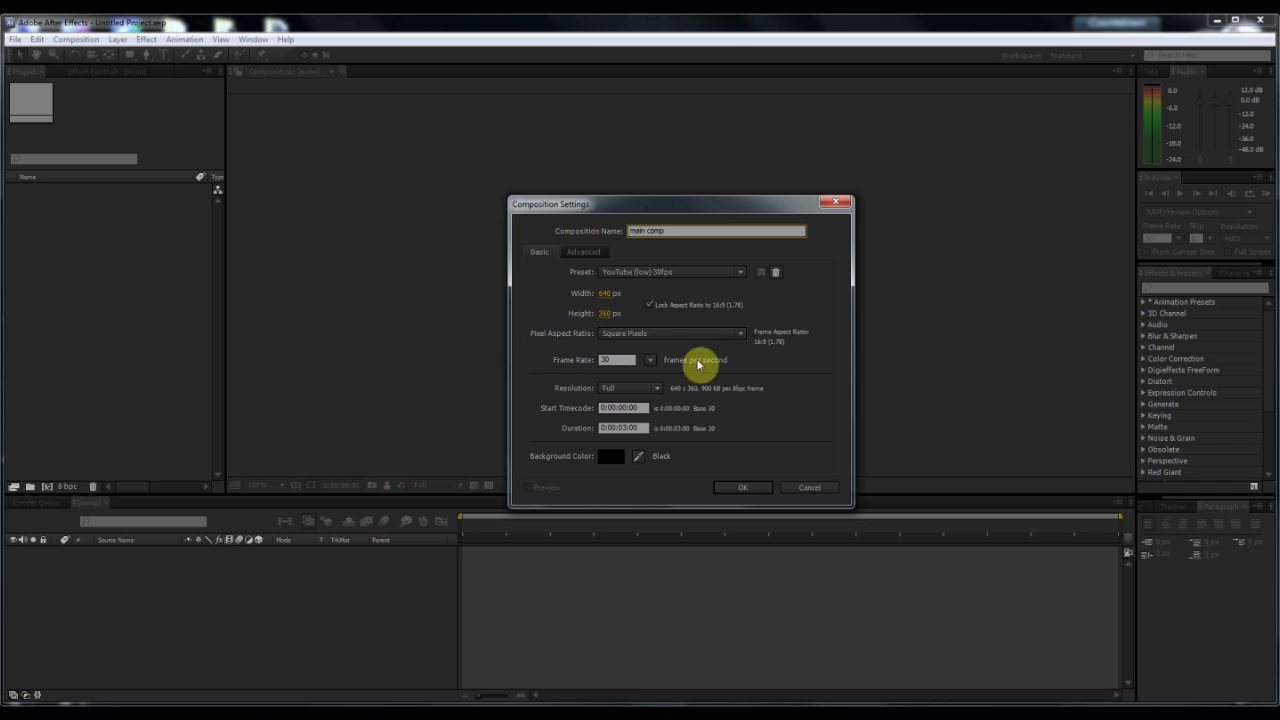
left_click(621, 427)
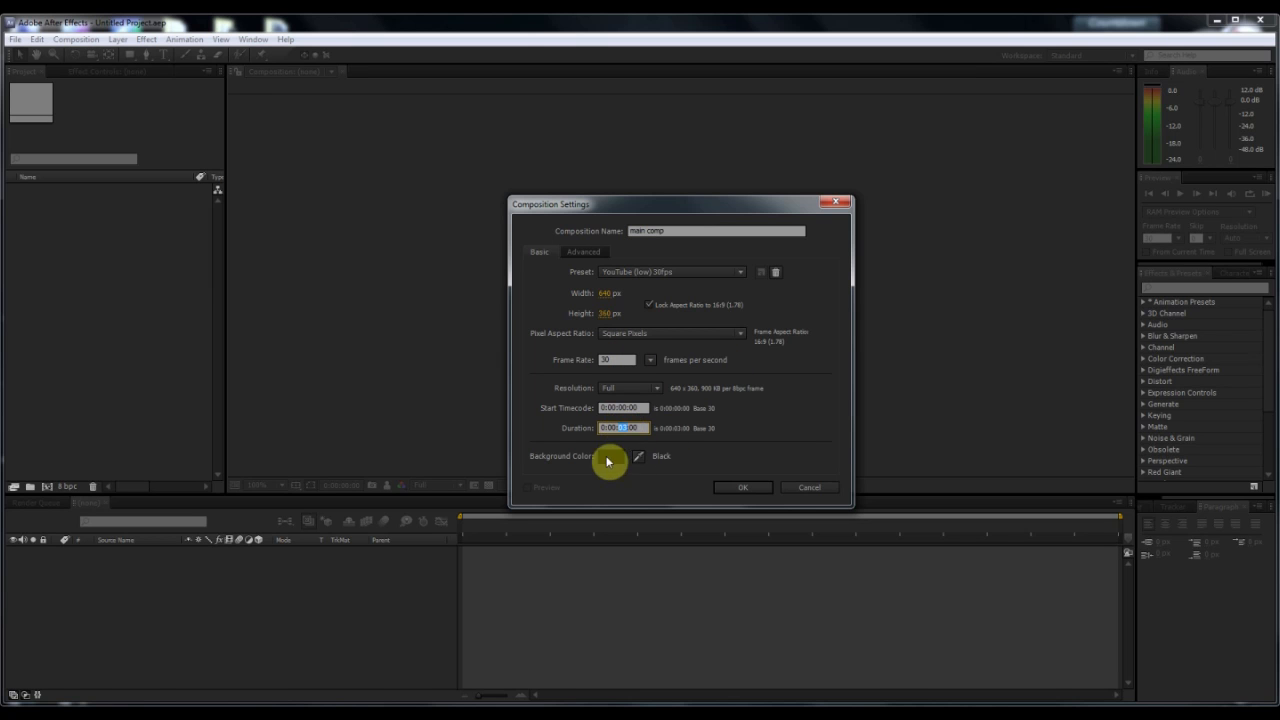
left_click(729, 489)
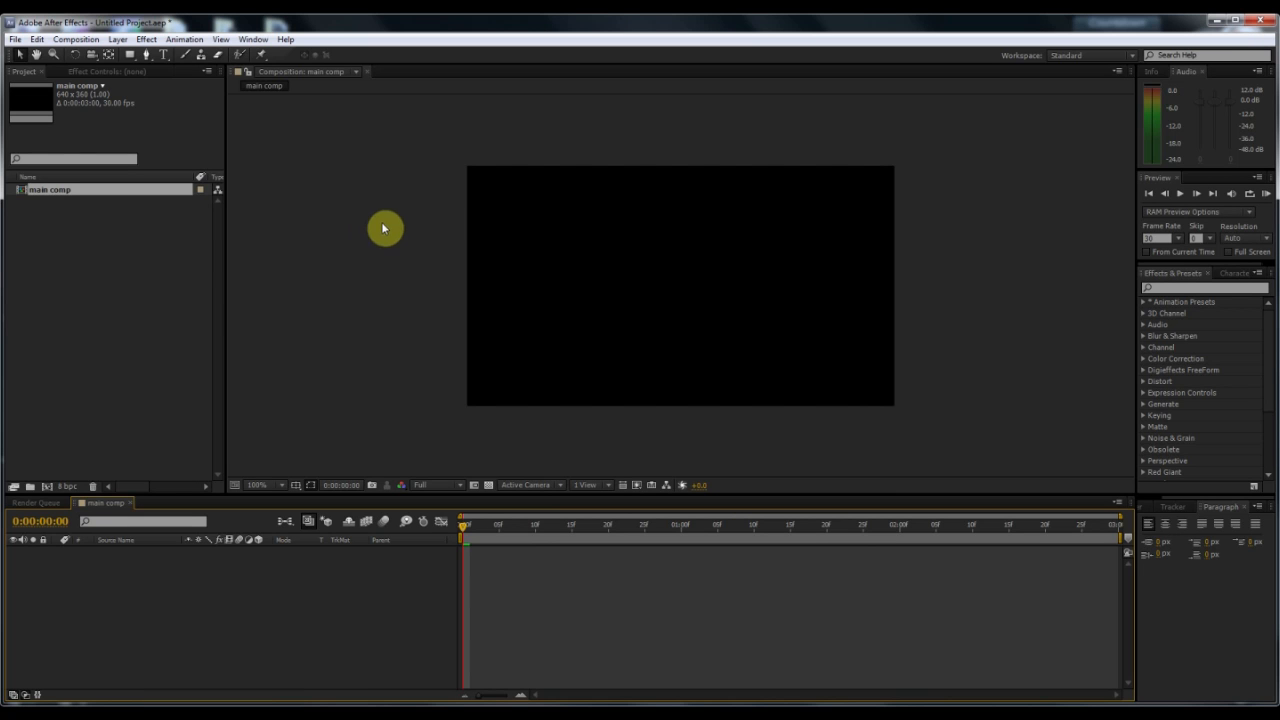
Create a second composition named "audio" at 640 x 360, 30 frames per second and 3 seconds long
left_click(74, 40)
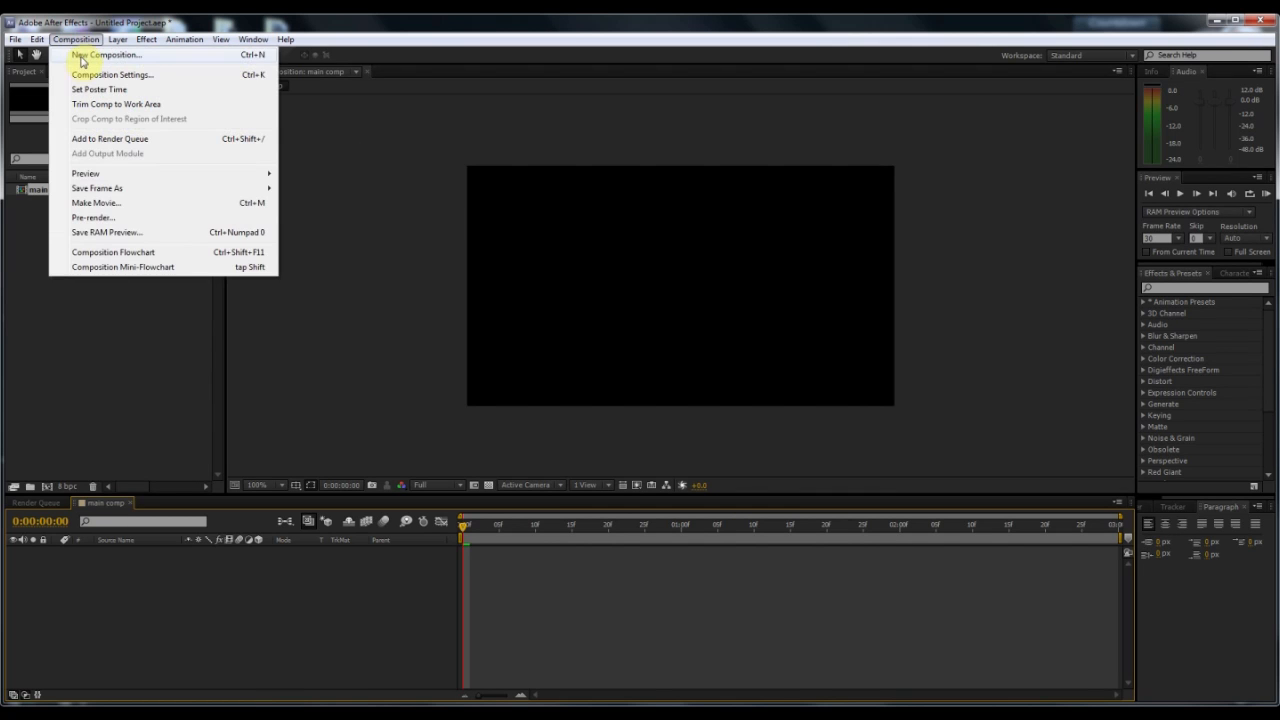
left_click(88, 55)
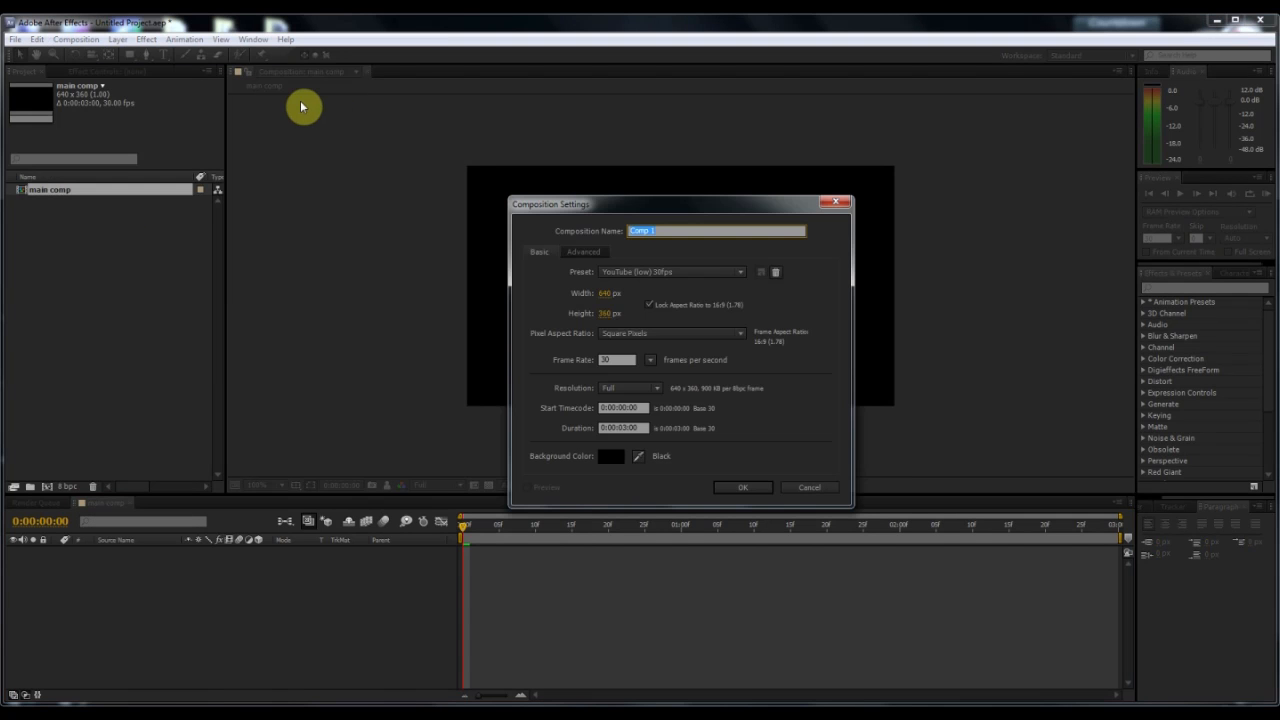
type("e")
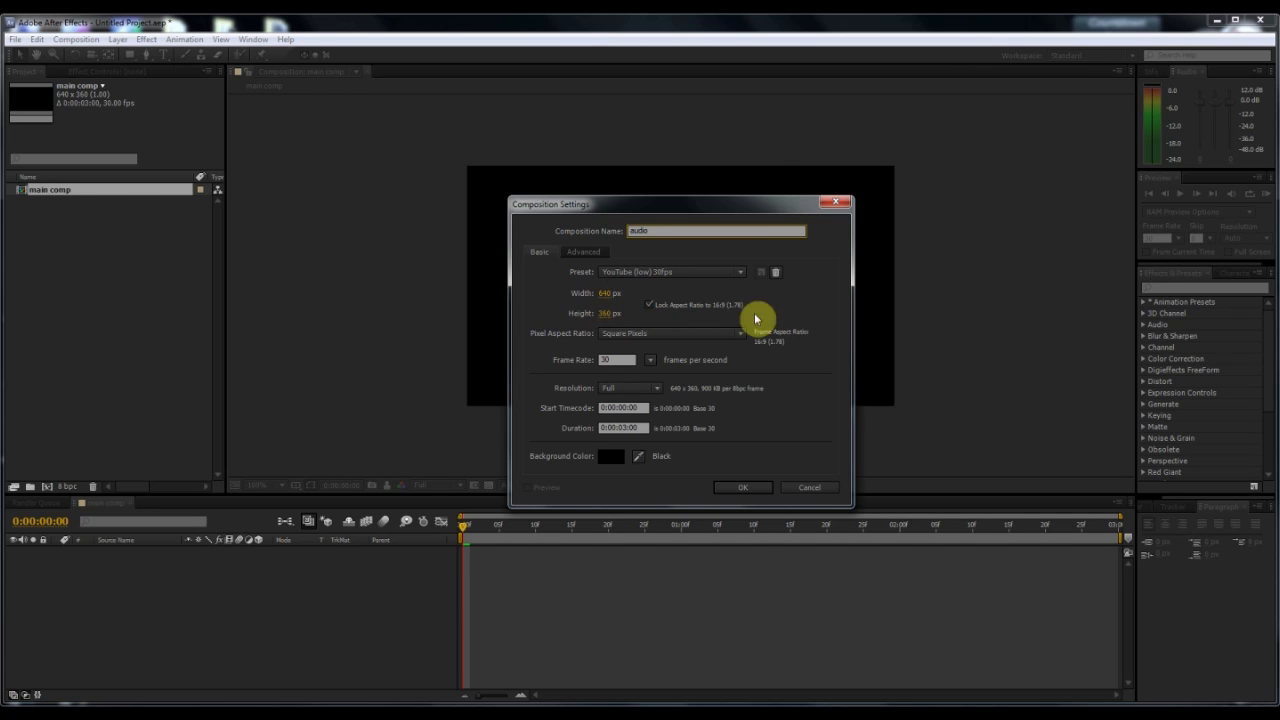
left_click(612, 361)
left_click_drag(620, 360, 594, 363)
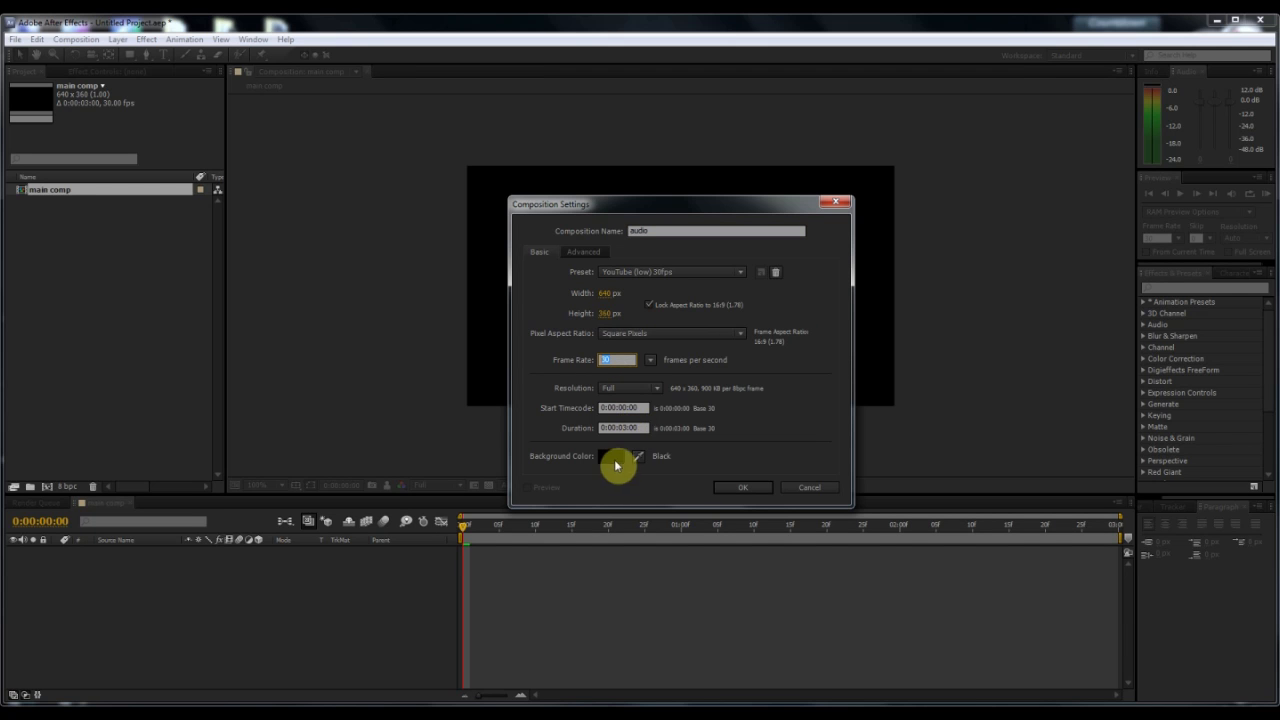
left_click(745, 489)
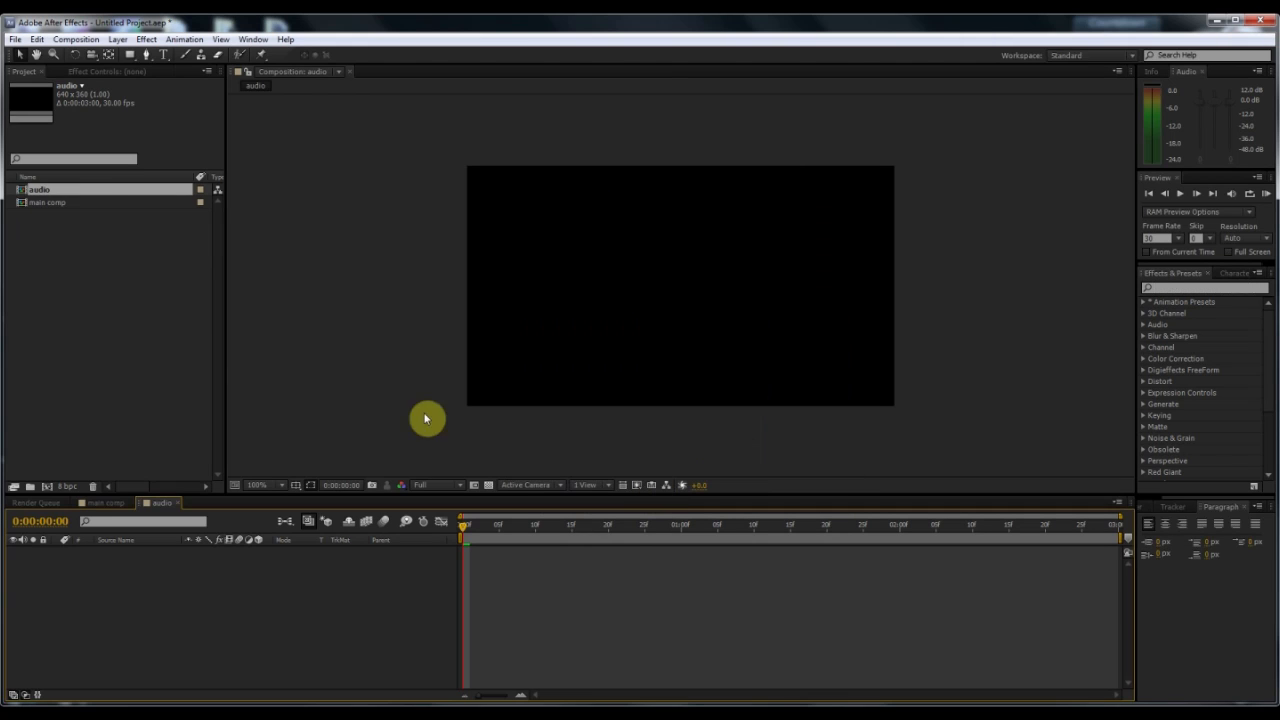
Switch back and forth between the main comp and audio timelines, ending on main comp
left_click(62, 202)
left_click(60, 190)
left_click(112, 503)
left_click(155, 504)
left_click(114, 503)
left_click(152, 505)
left_click(115, 506)
left_click(160, 504)
left_click(105, 505)
left_click(162, 505)
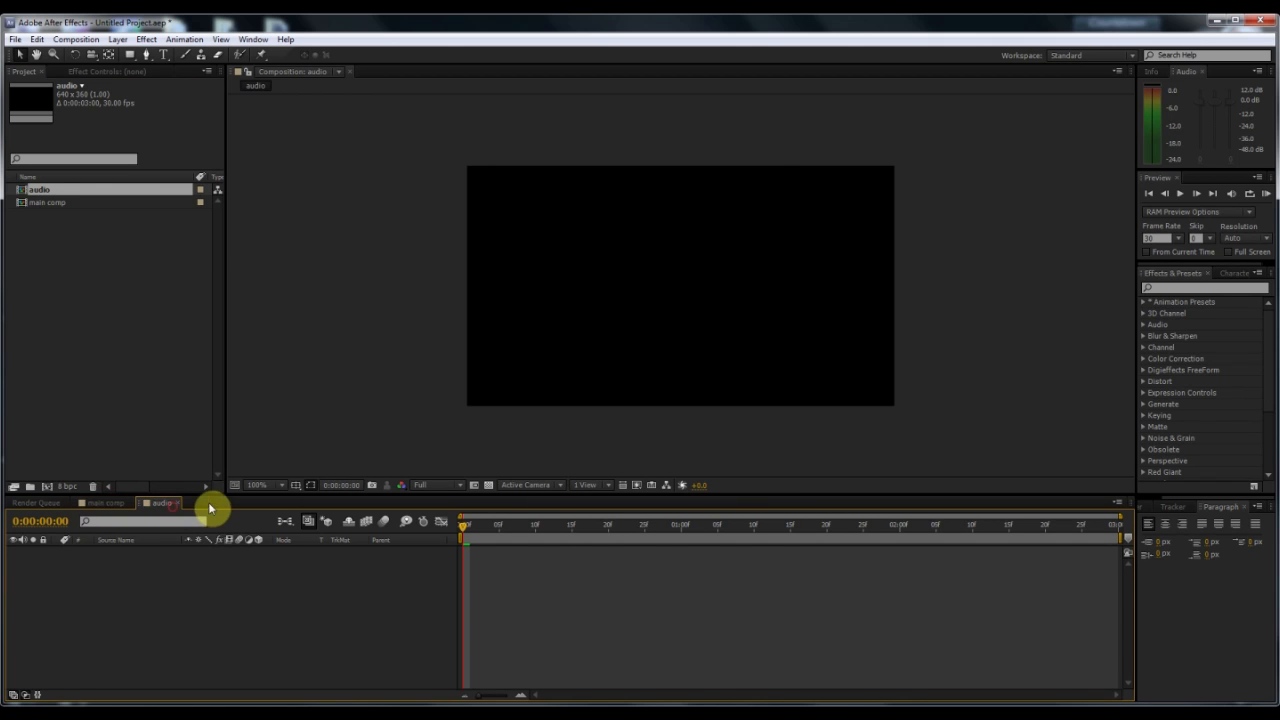
left_click(113, 504)
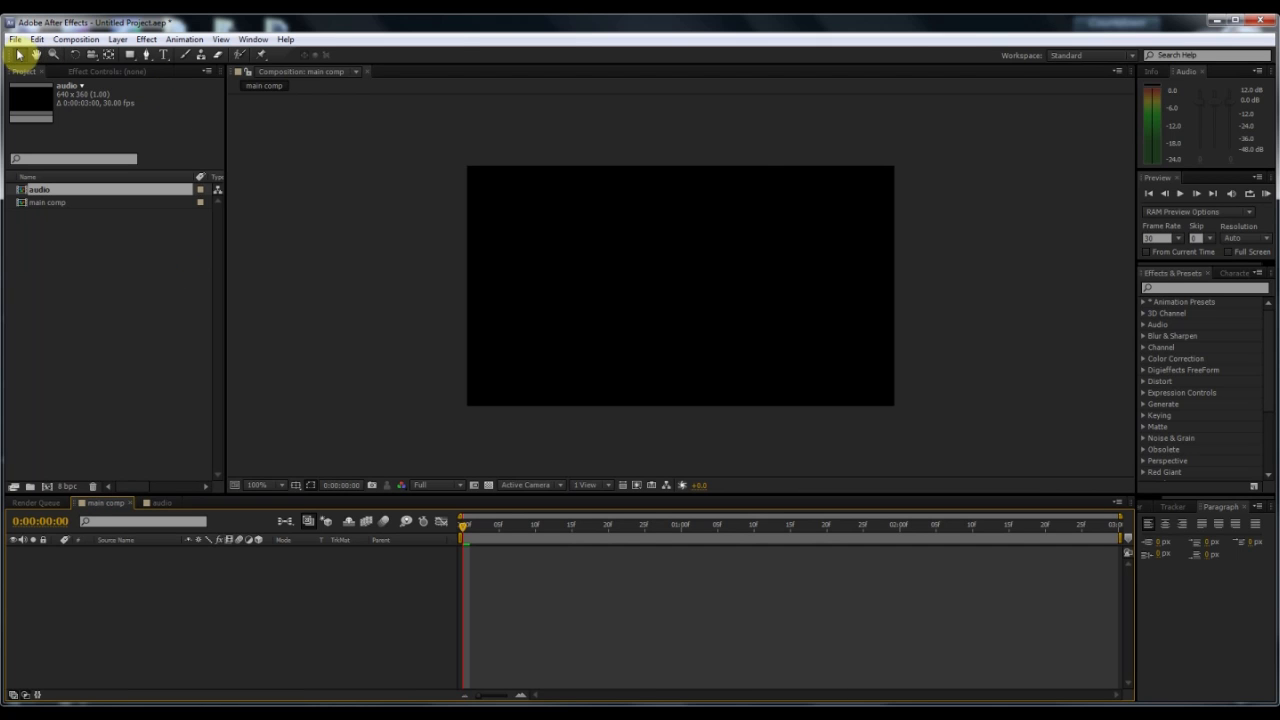
Import the files field-bg, fly-woosh, goku-ha, lswi-songoku-preview and teleport into the project as footage
key("ctrl+i")
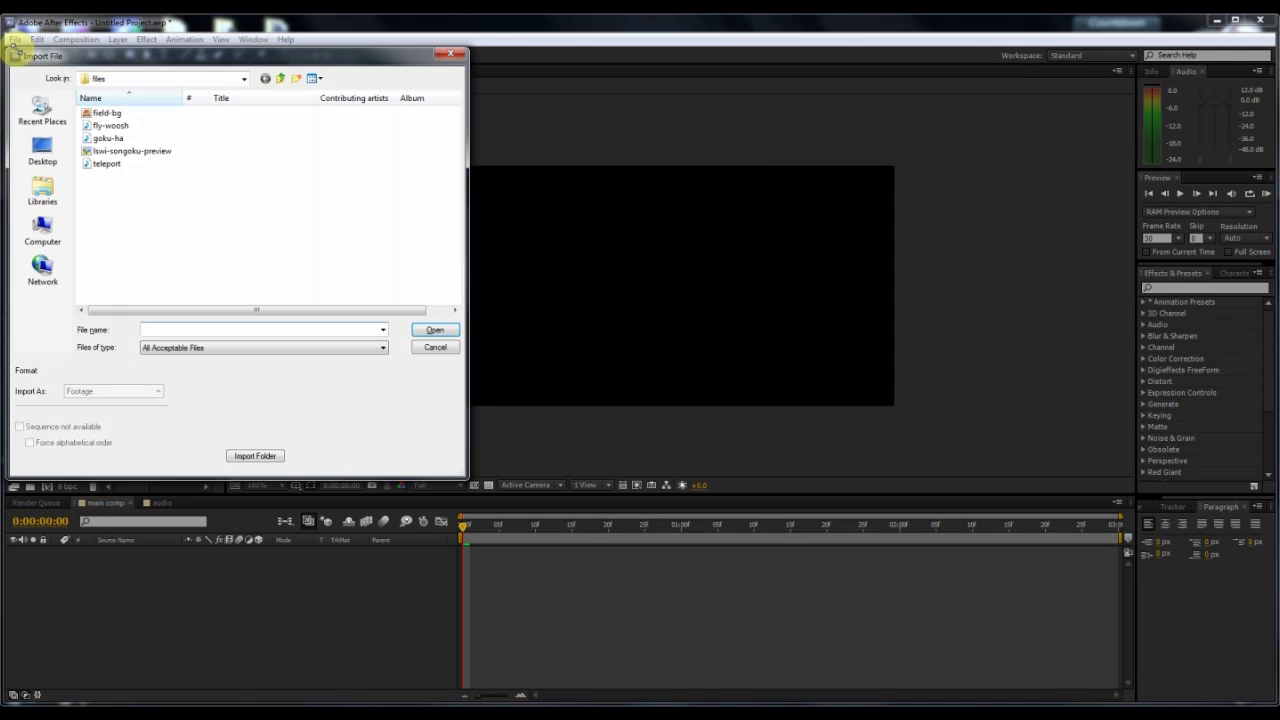
left_click(117, 115)
left_click(110, 164, "shift")
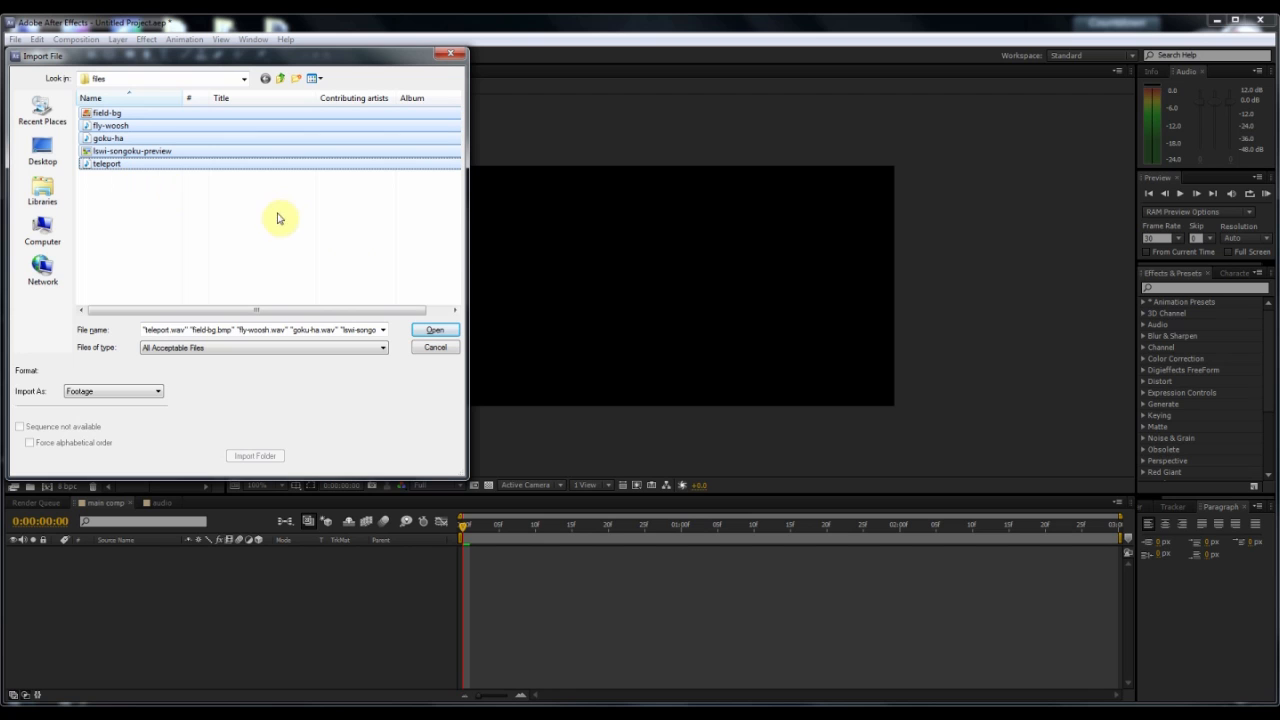
left_click(437, 331)
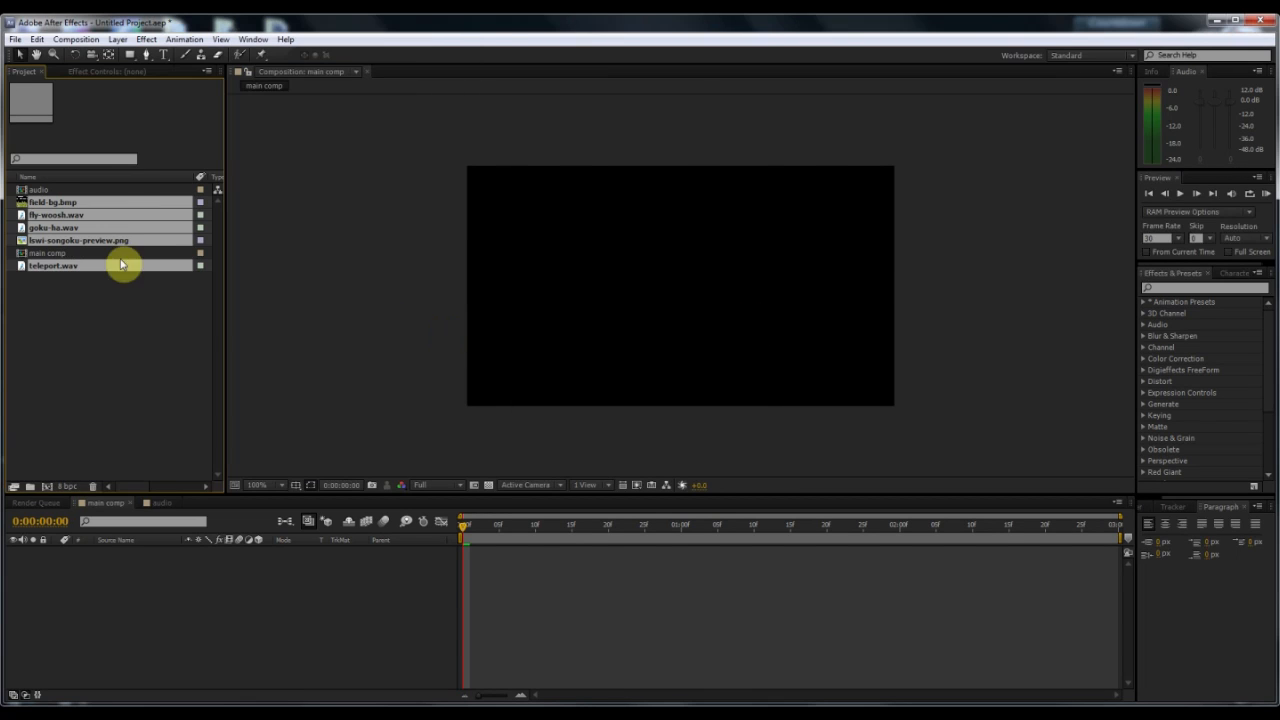
left_click(106, 326)
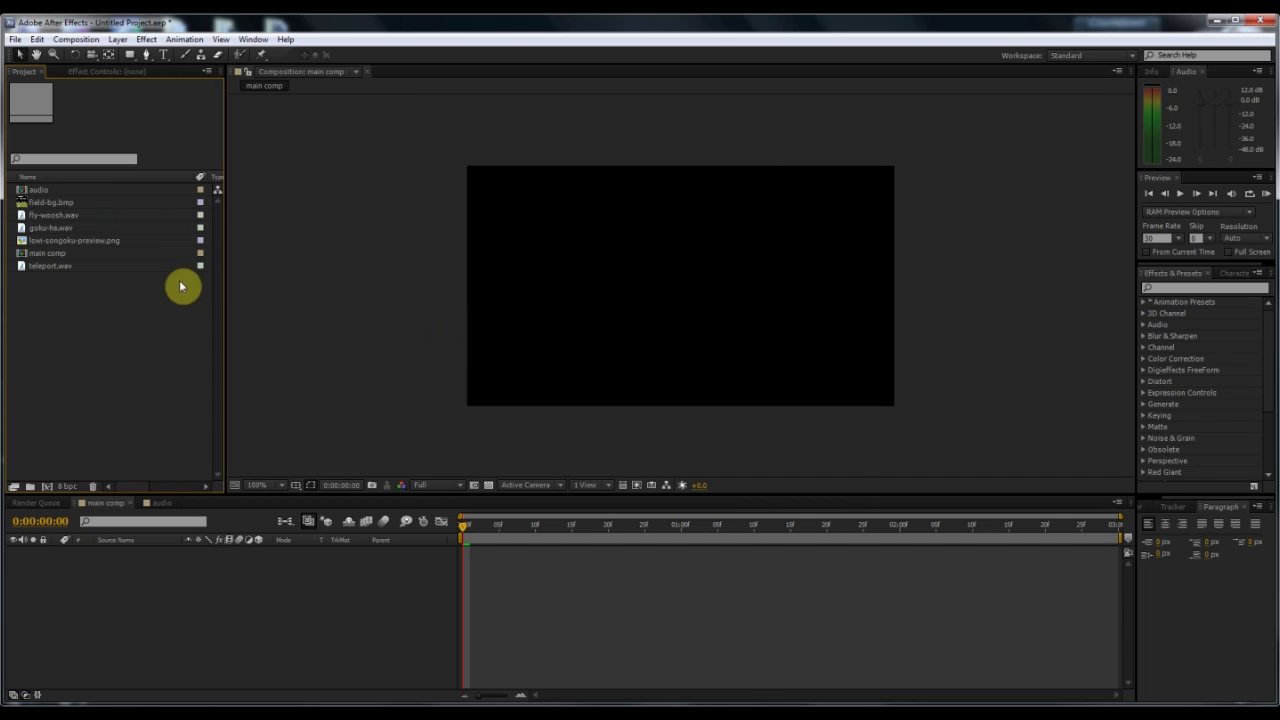
Create two project folders named "audio" and "comp"
left_click(31, 487)
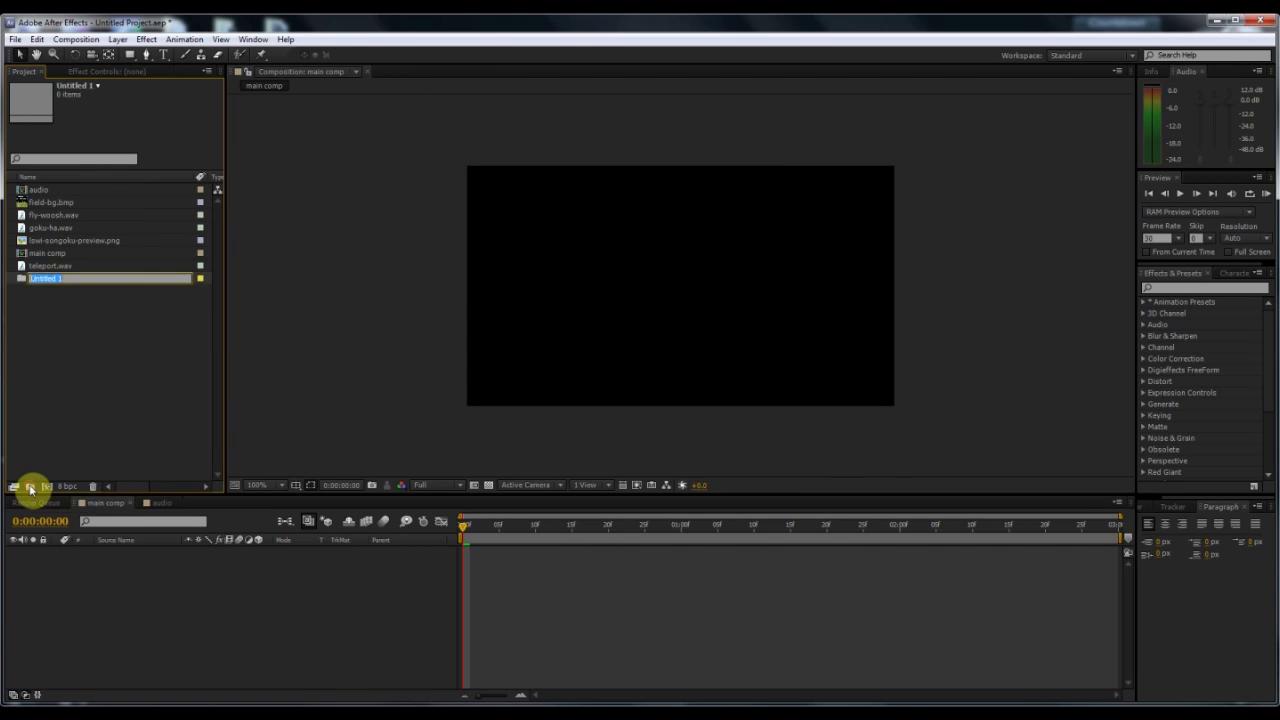
type("au")
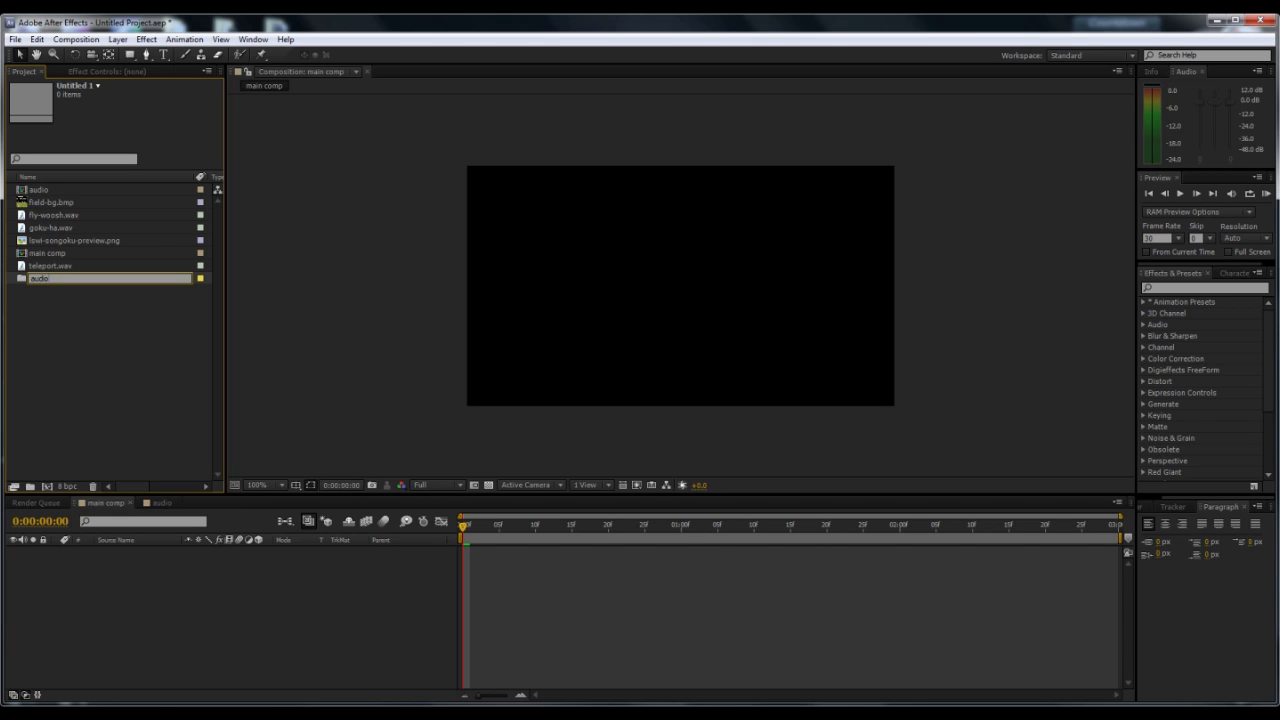
type("dio")
left_click(43, 433)
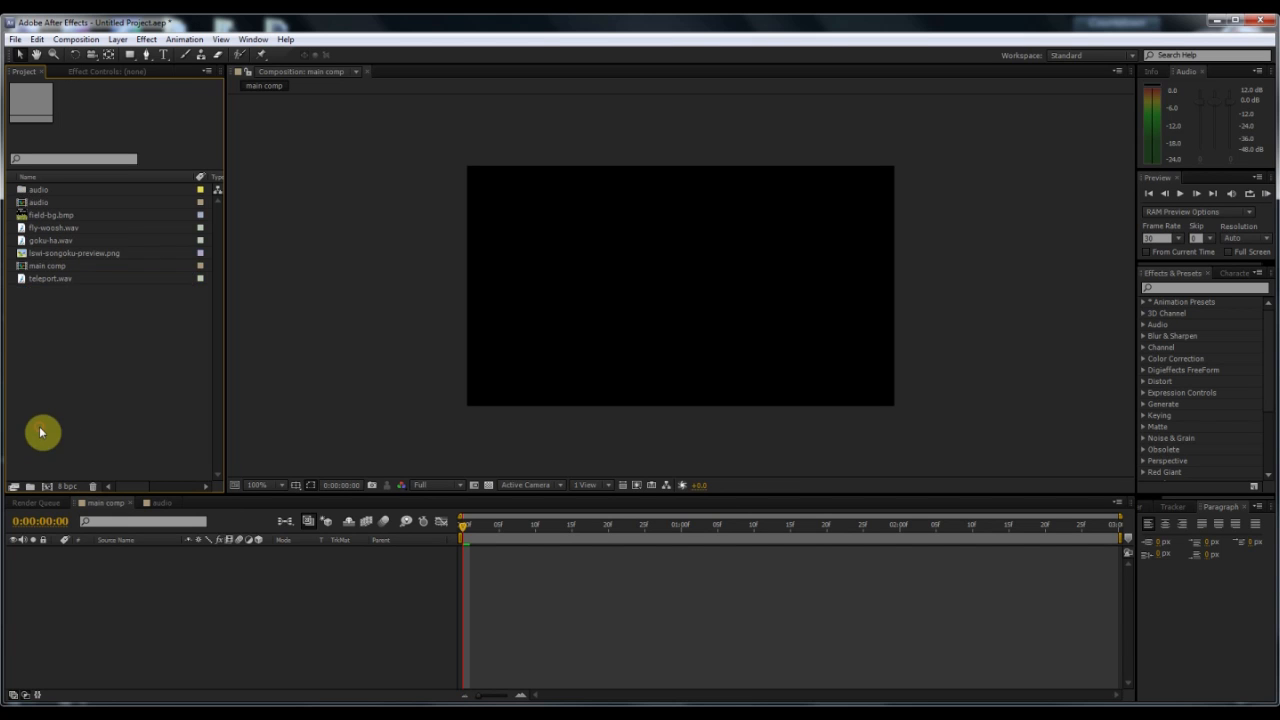
left_click(31, 487)
type("comp")
left_click(100, 403)
Add two more project folders named "bg" and "sprites"
left_click(31, 487)
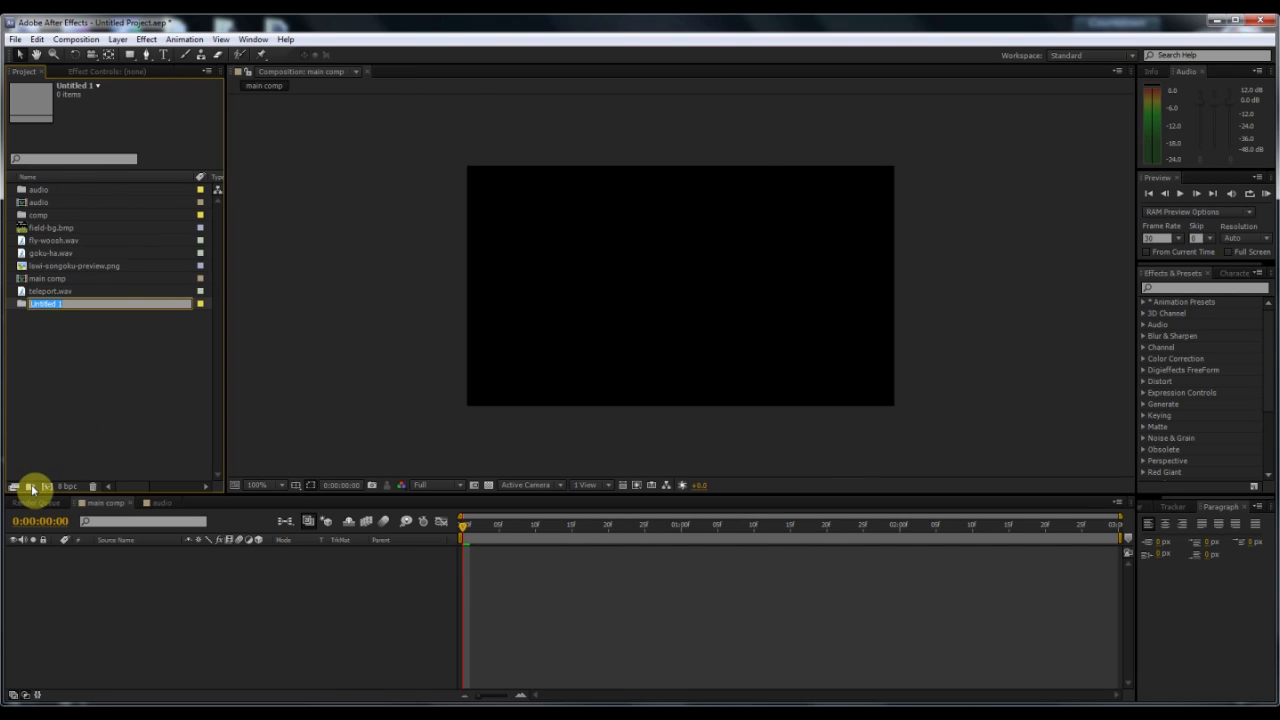
type("bg")
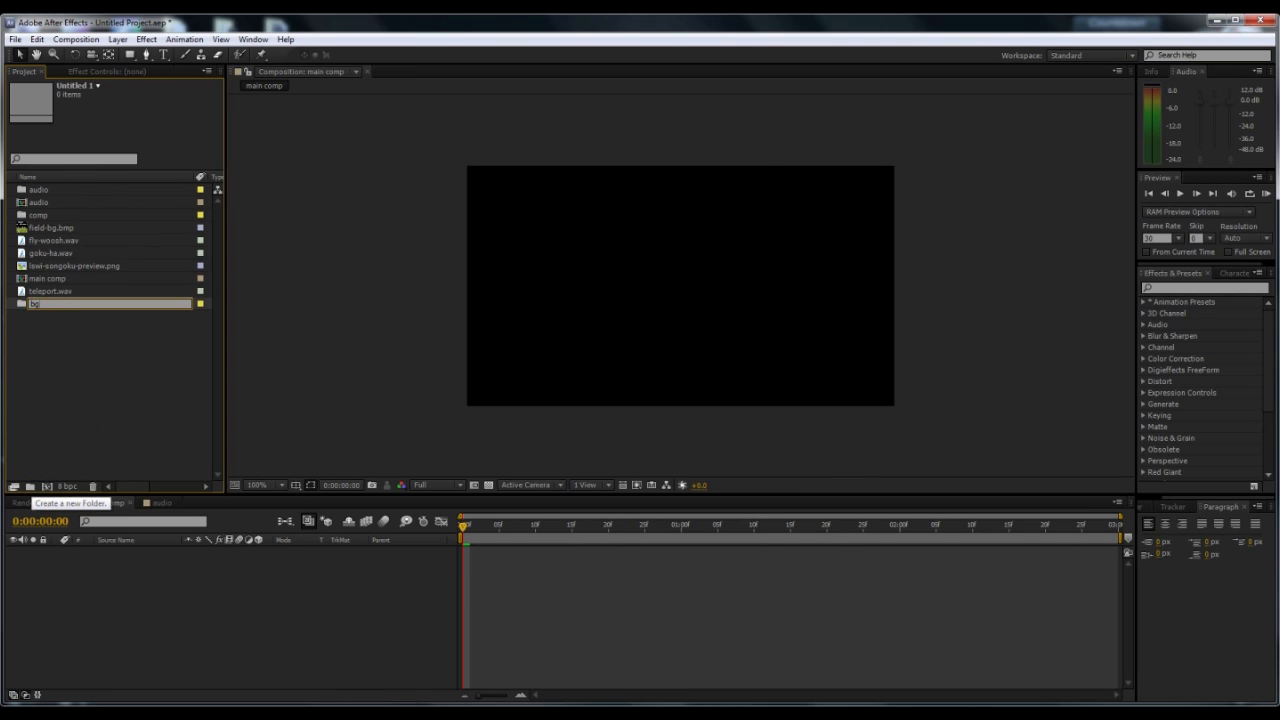
left_click(89, 411)
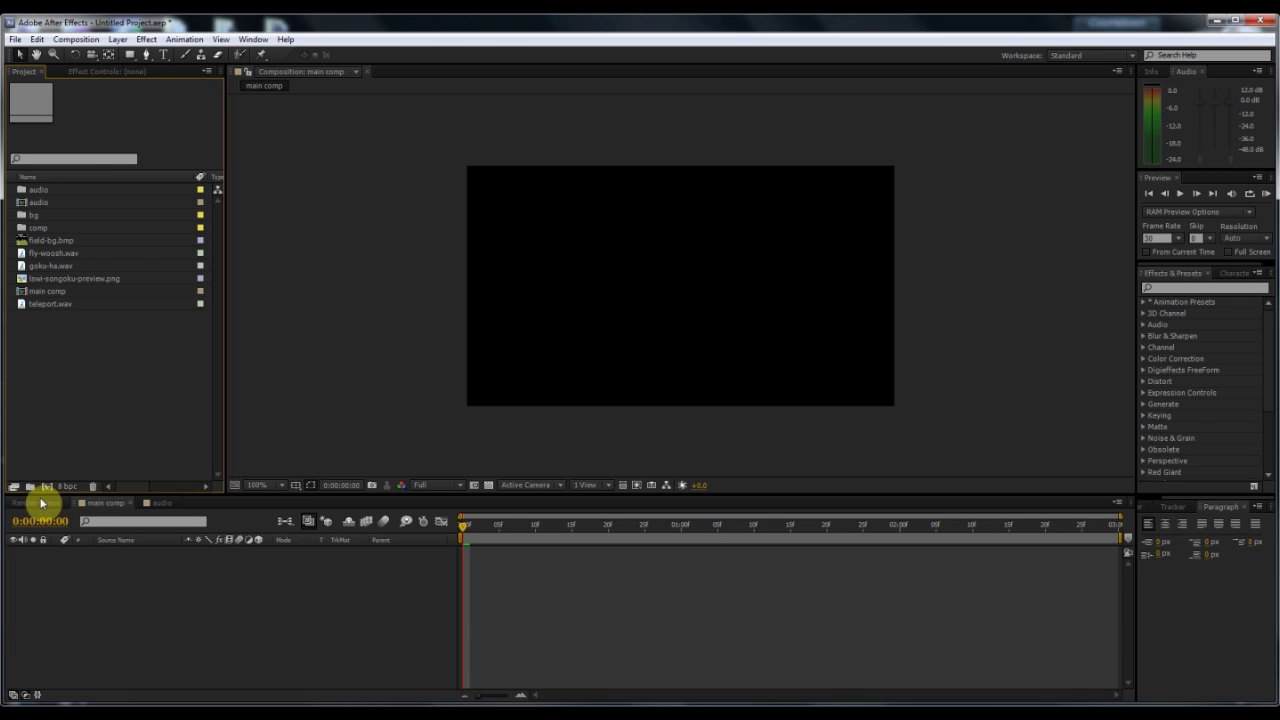
left_click(30, 487)
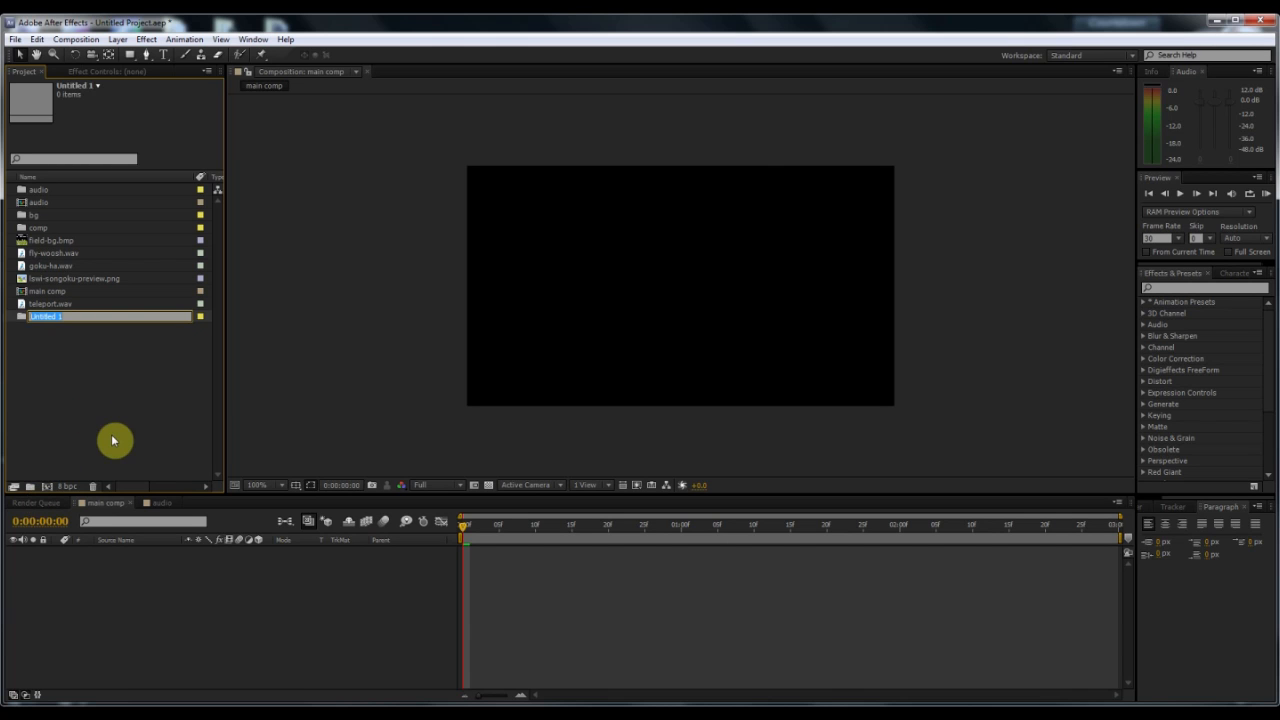
type("sprites")
left_click(91, 394)
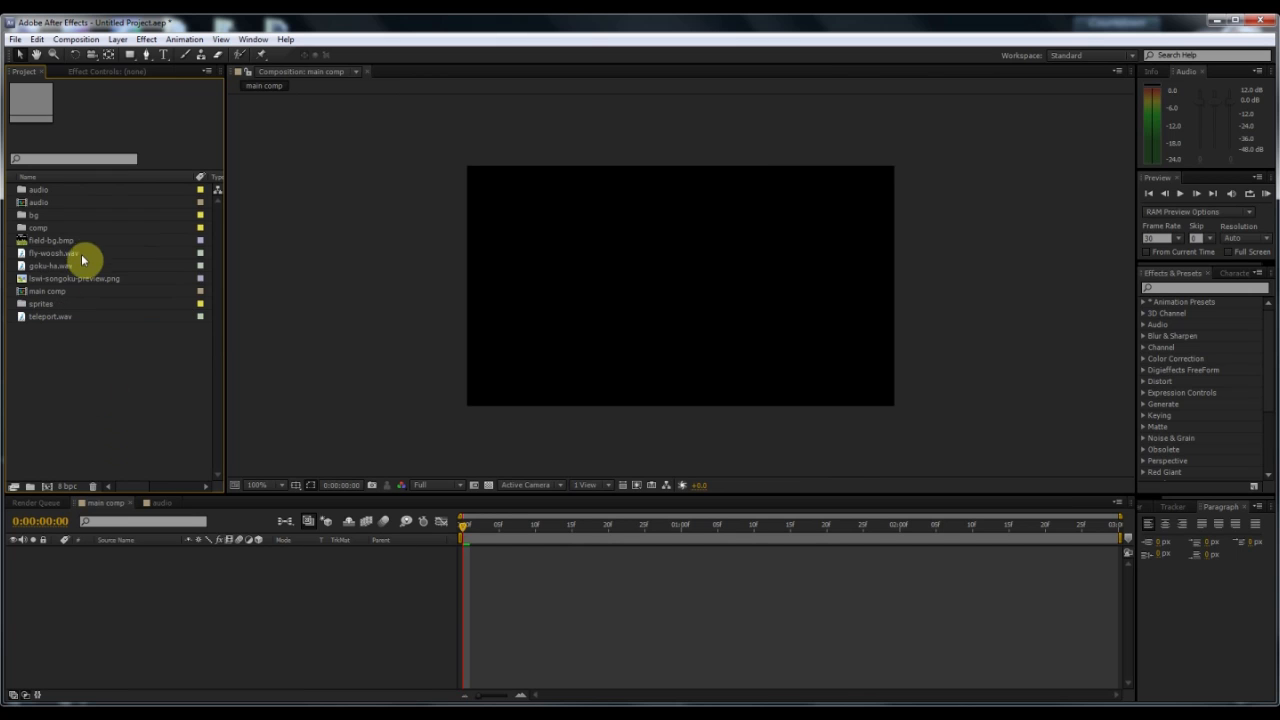
Move teleport.wav, goku-ha.wav and fly-woosh.wav into the audio folder
left_click(63, 318)
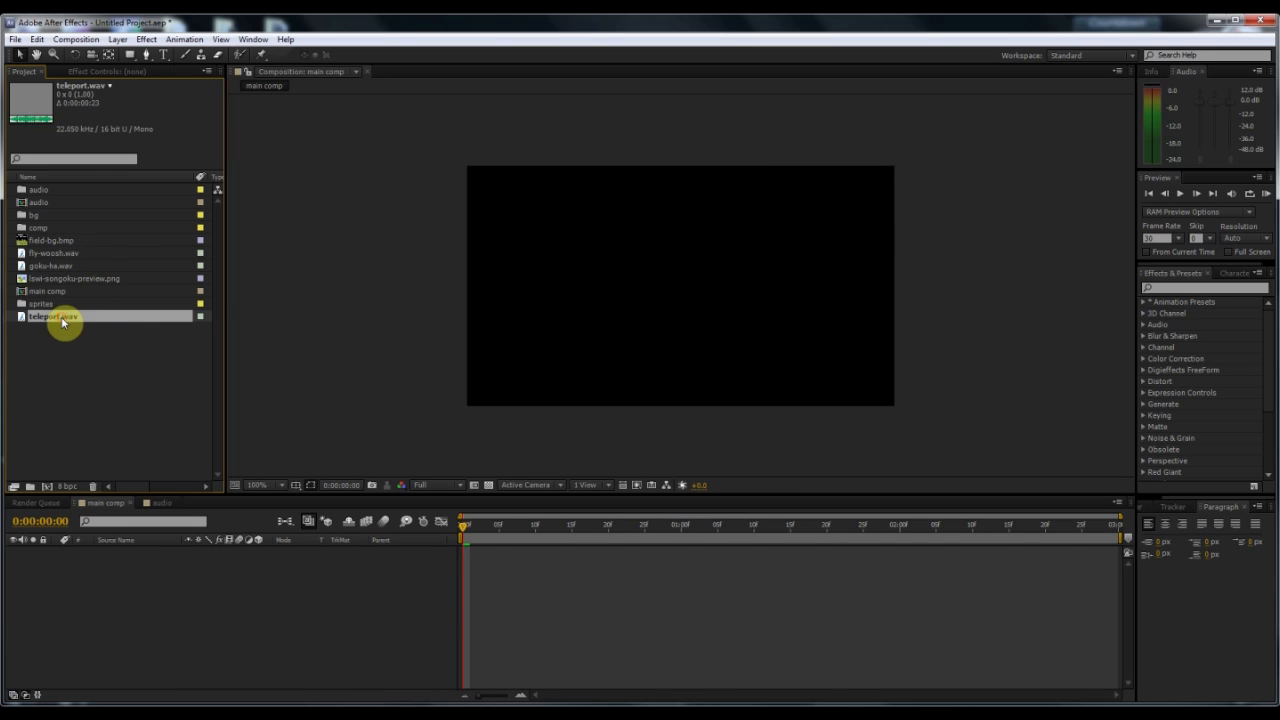
left_click(70, 266, "ctrl")
left_click(68, 253, "ctrl")
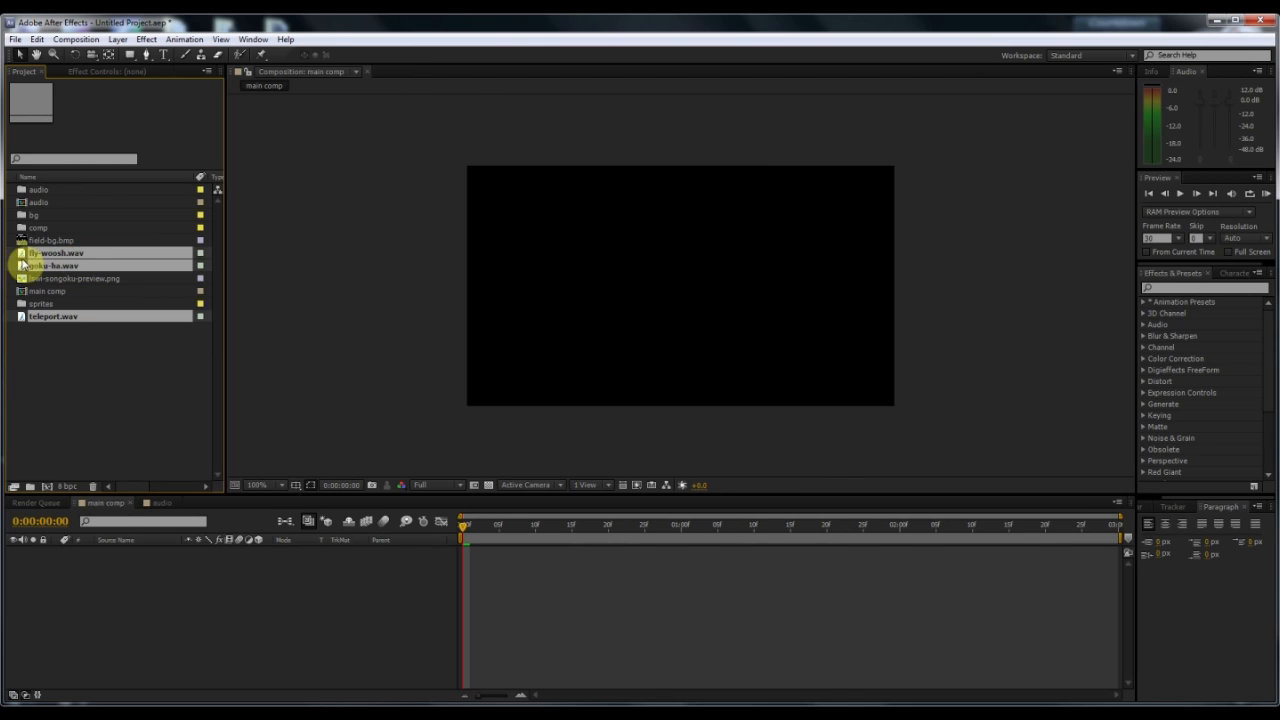
left_click_drag(49, 257, 43, 190)
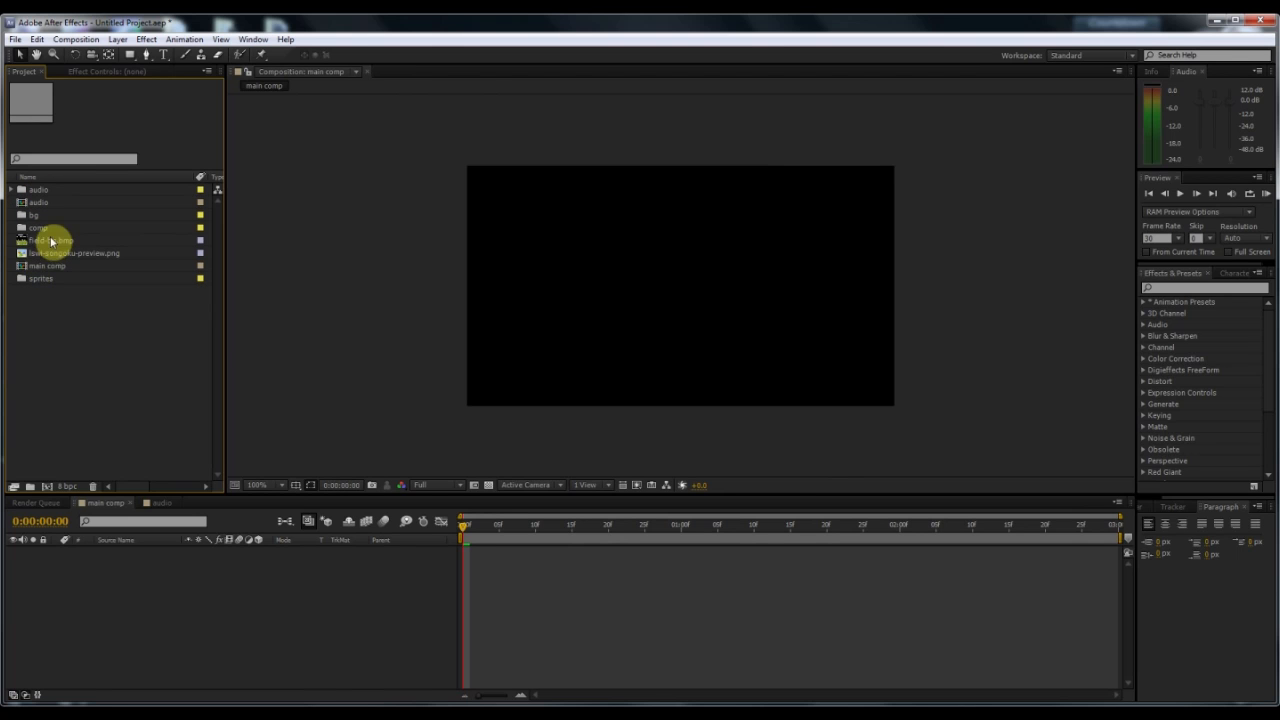
Move field-bg.bmp into the bg folder and lswi-songoku-preview.png into the sprites folder
left_click(50, 241)
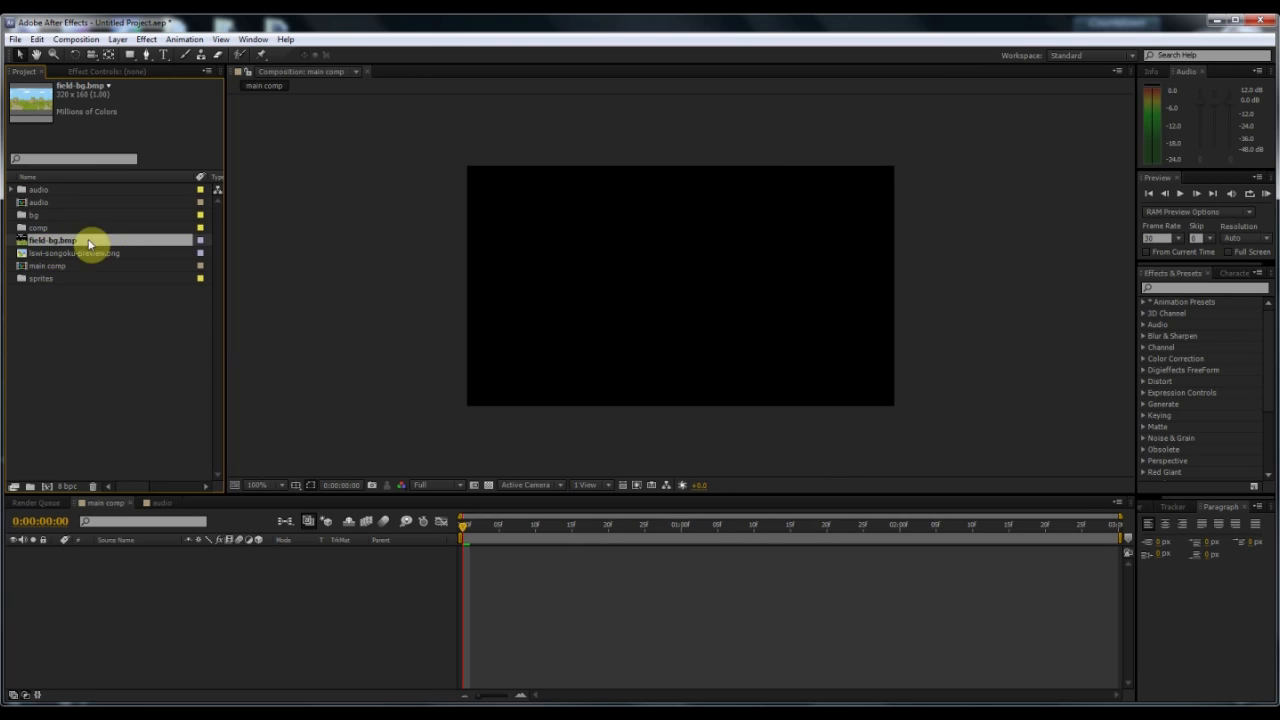
left_click_drag(34, 243, 24, 215)
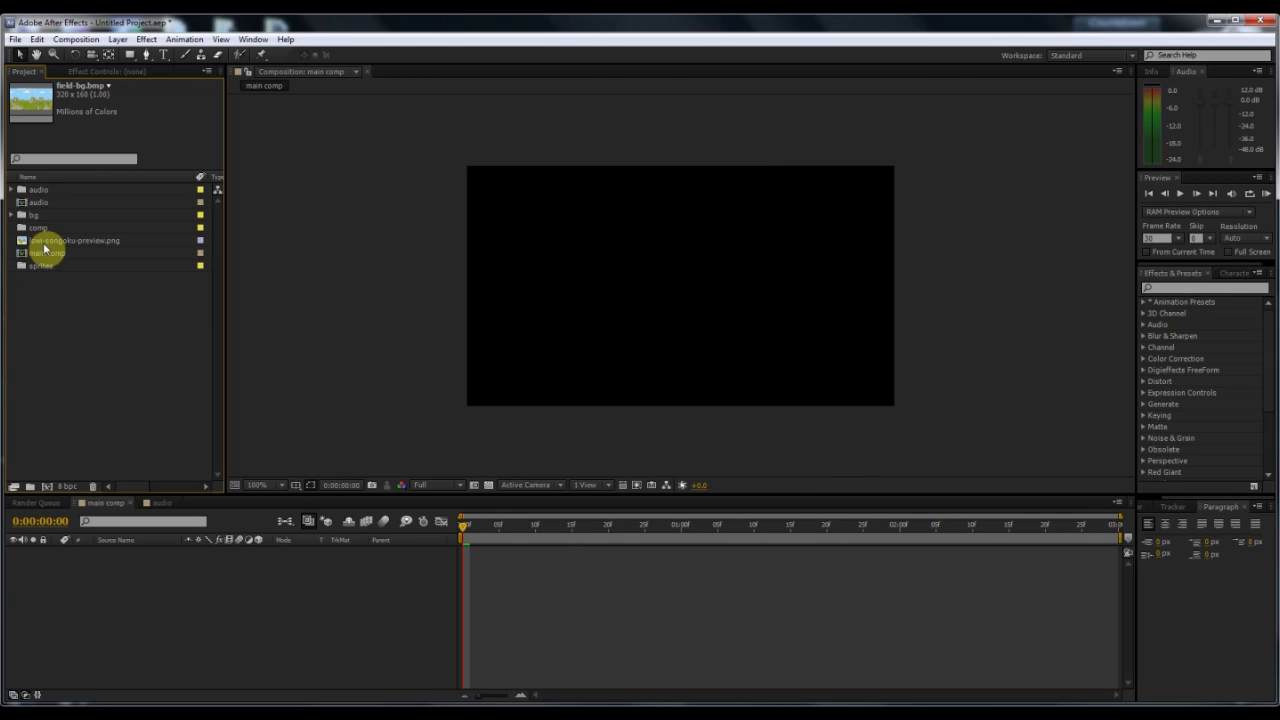
left_click(26, 243)
left_click_drag(26, 243, 26, 262)
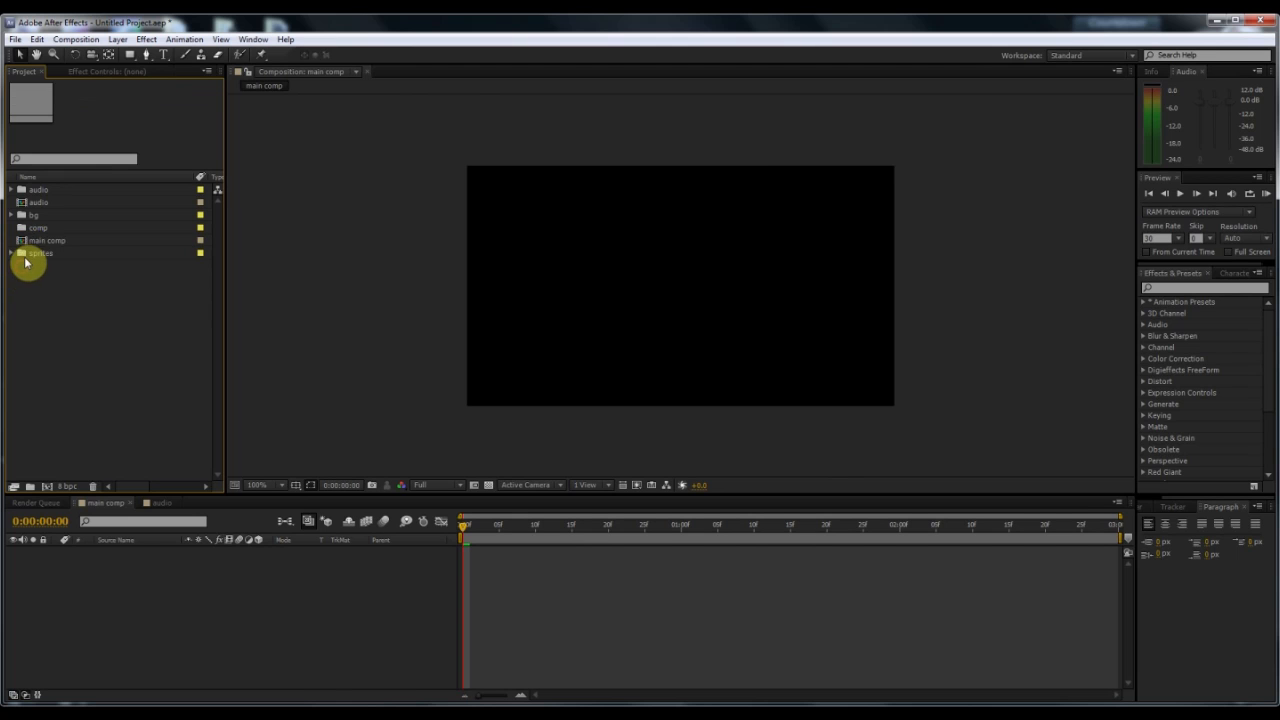
Move the main comp and audio compositions into the comp folder
left_click(38, 242)
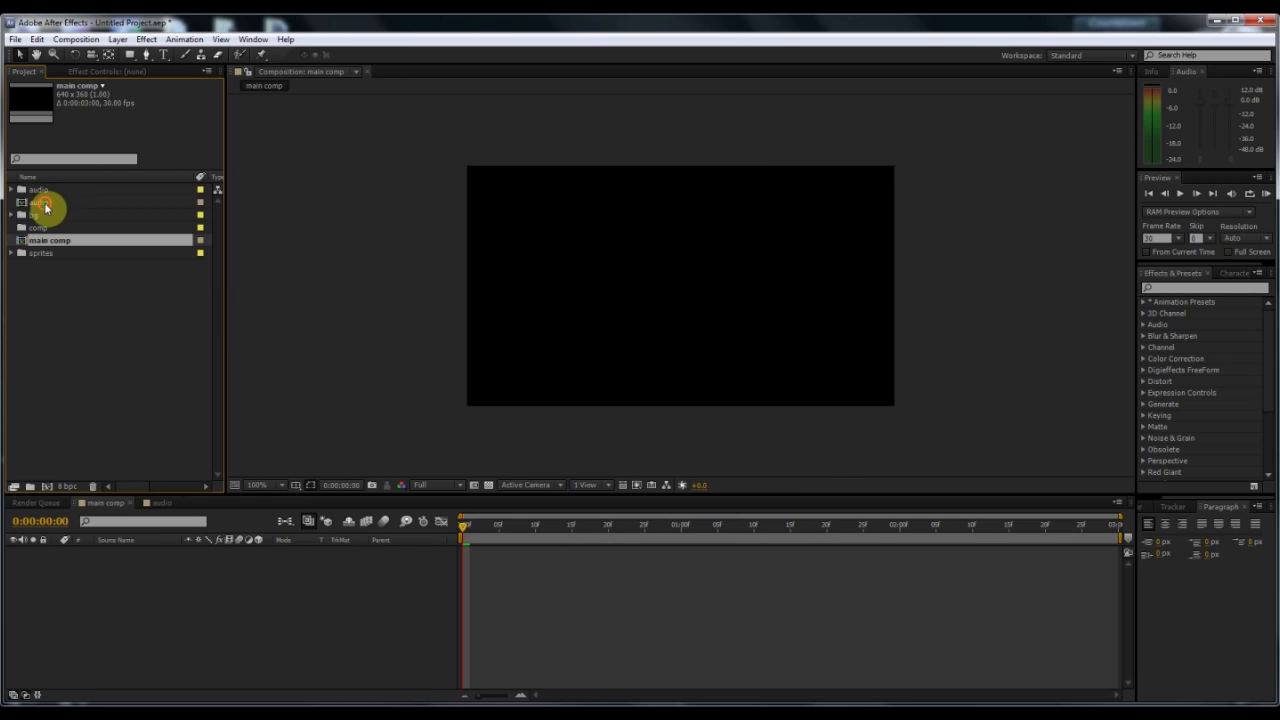
left_click(45, 204, "ctrl")
left_click_drag(45, 204, 43, 234)
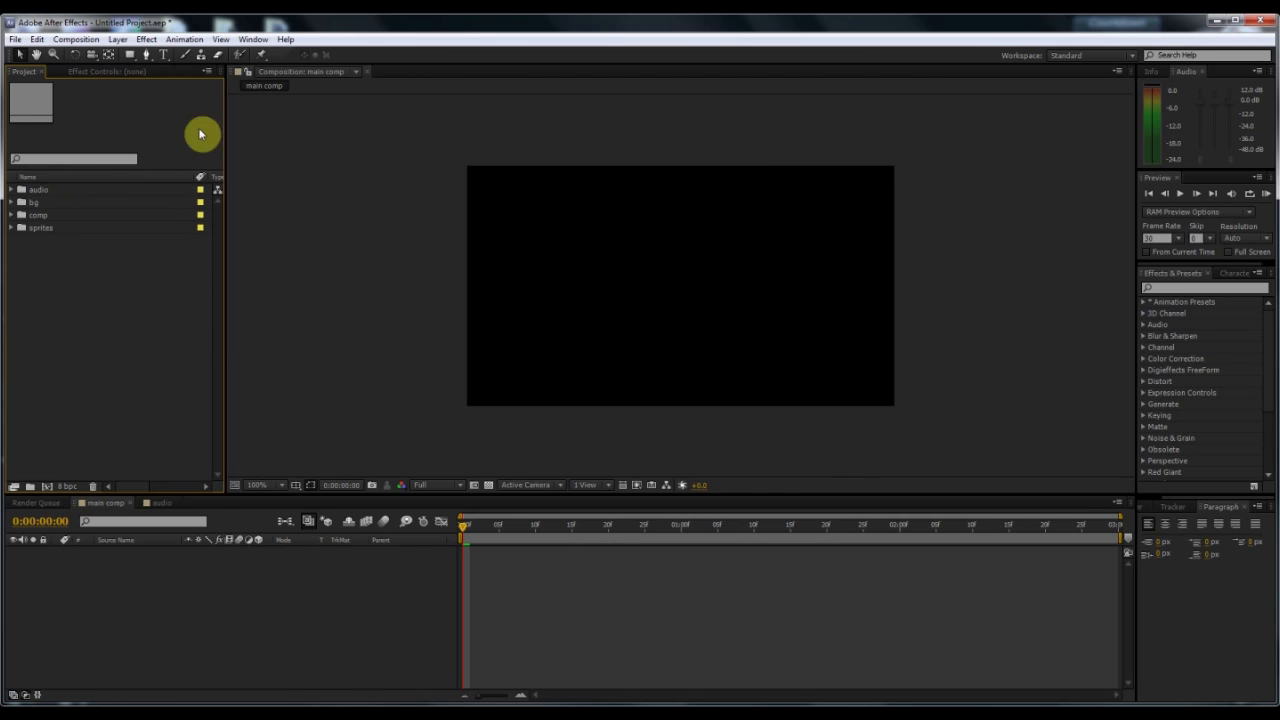
Expand the audio folder and narrow the Name column in the project list
left_click(10, 190)
left_click_drag(205, 177, 185, 180)
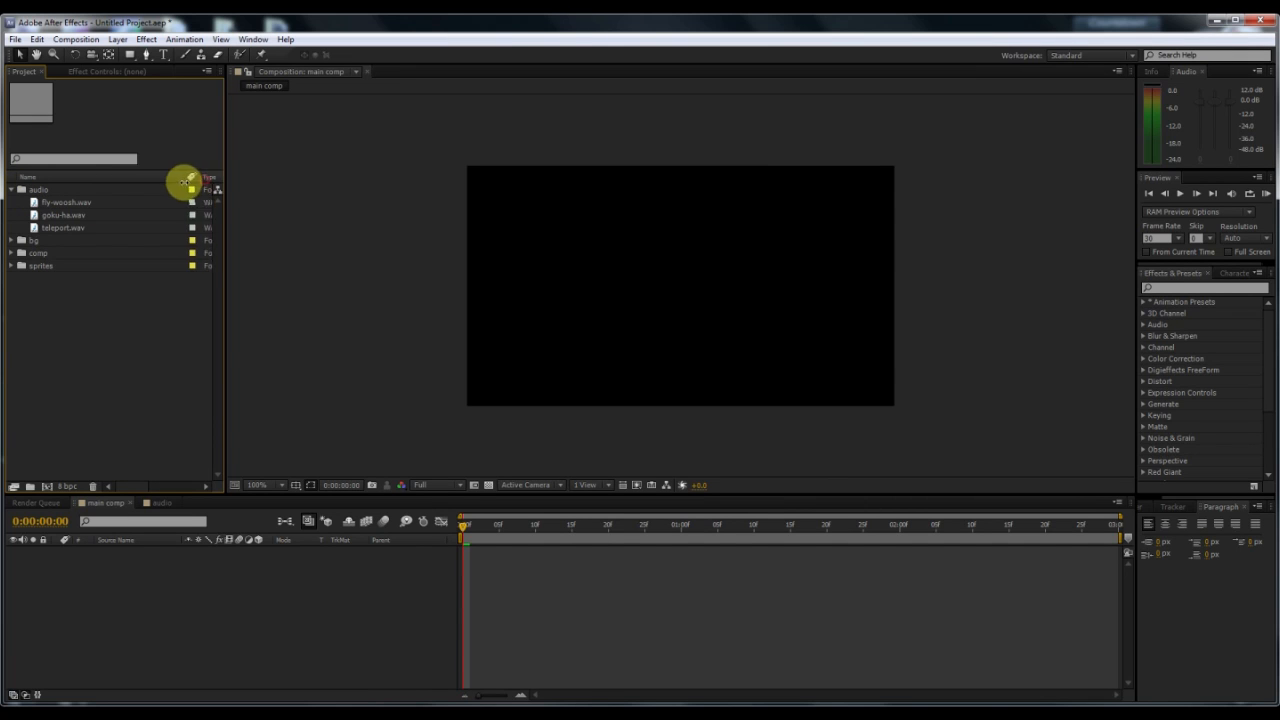
Change the label color of field-bg.bmp in the bg folder to Brown
left_click(12, 190)
left_click(12, 202)
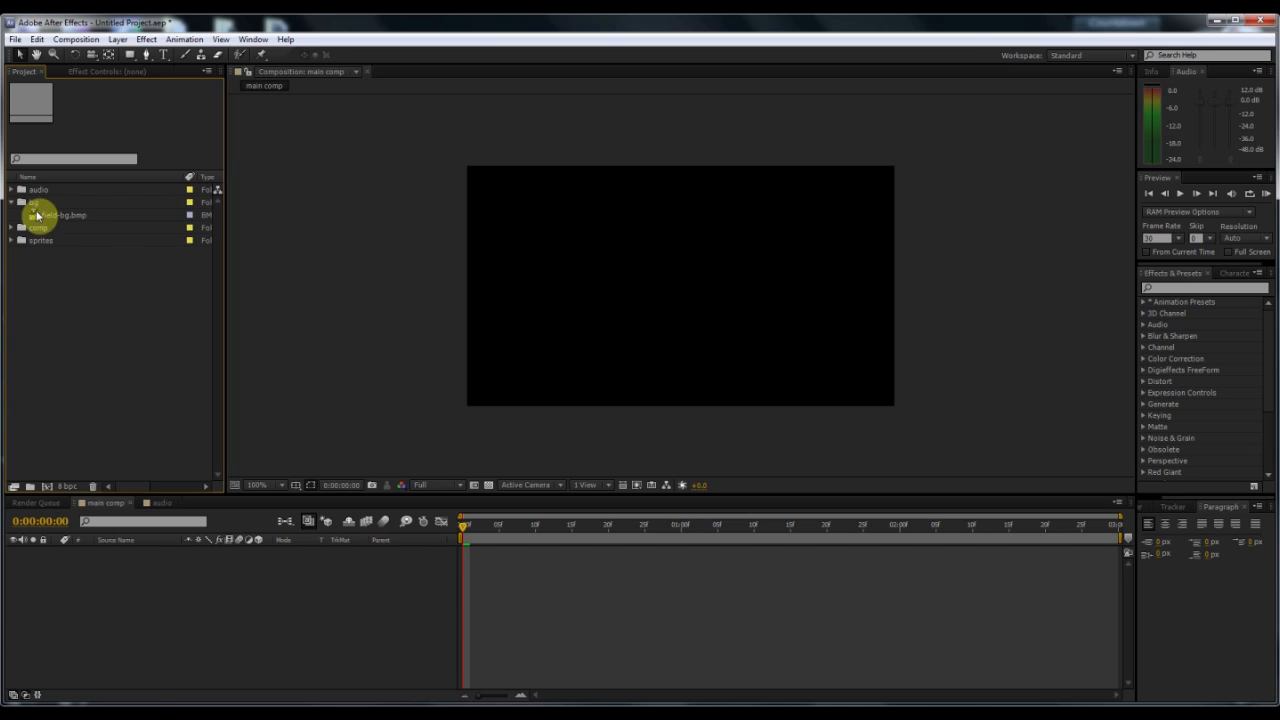
left_click(190, 217)
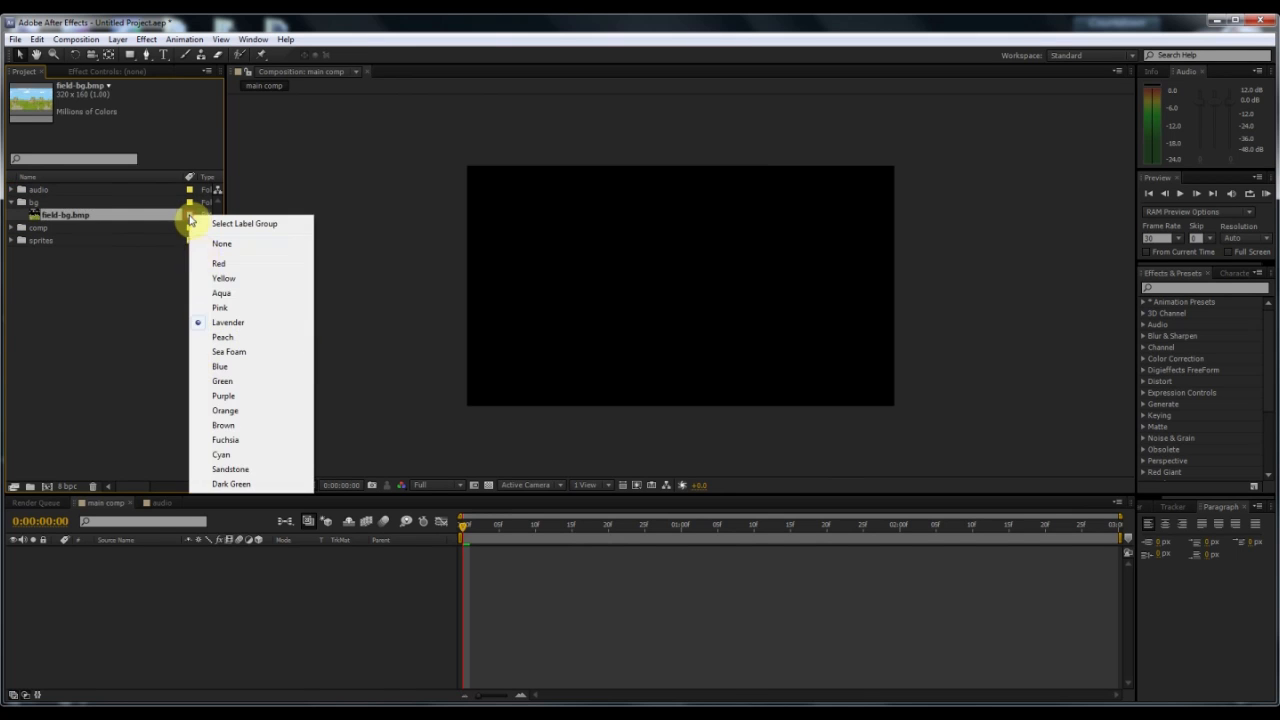
left_click(237, 429)
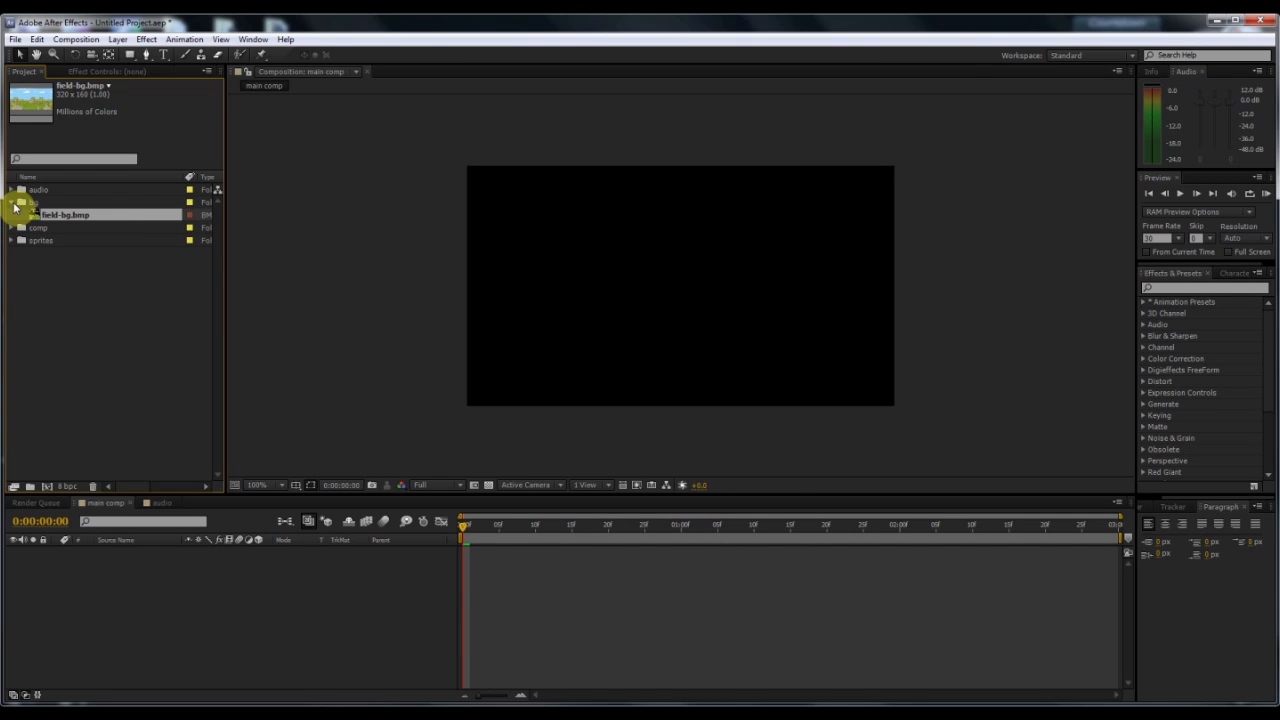
left_click(13, 203)
Set the label of the audio composition in the comp folder to None
left_click(12, 215)
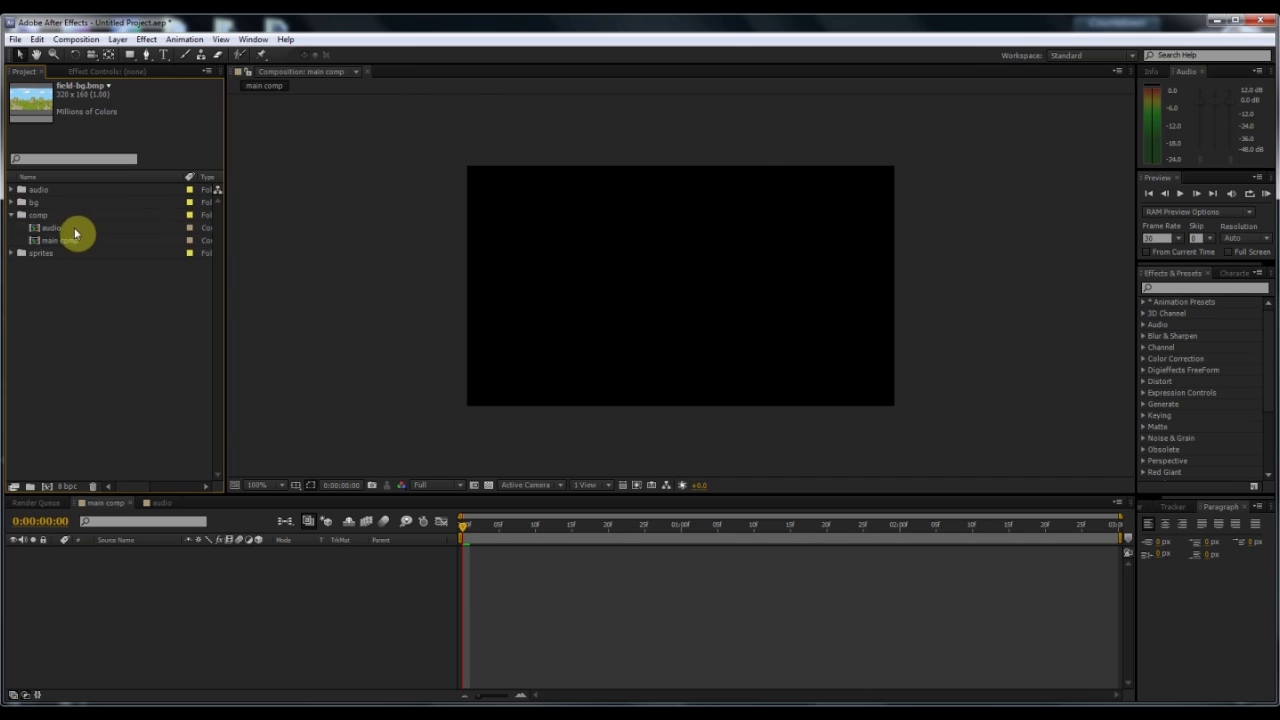
left_click(57, 229)
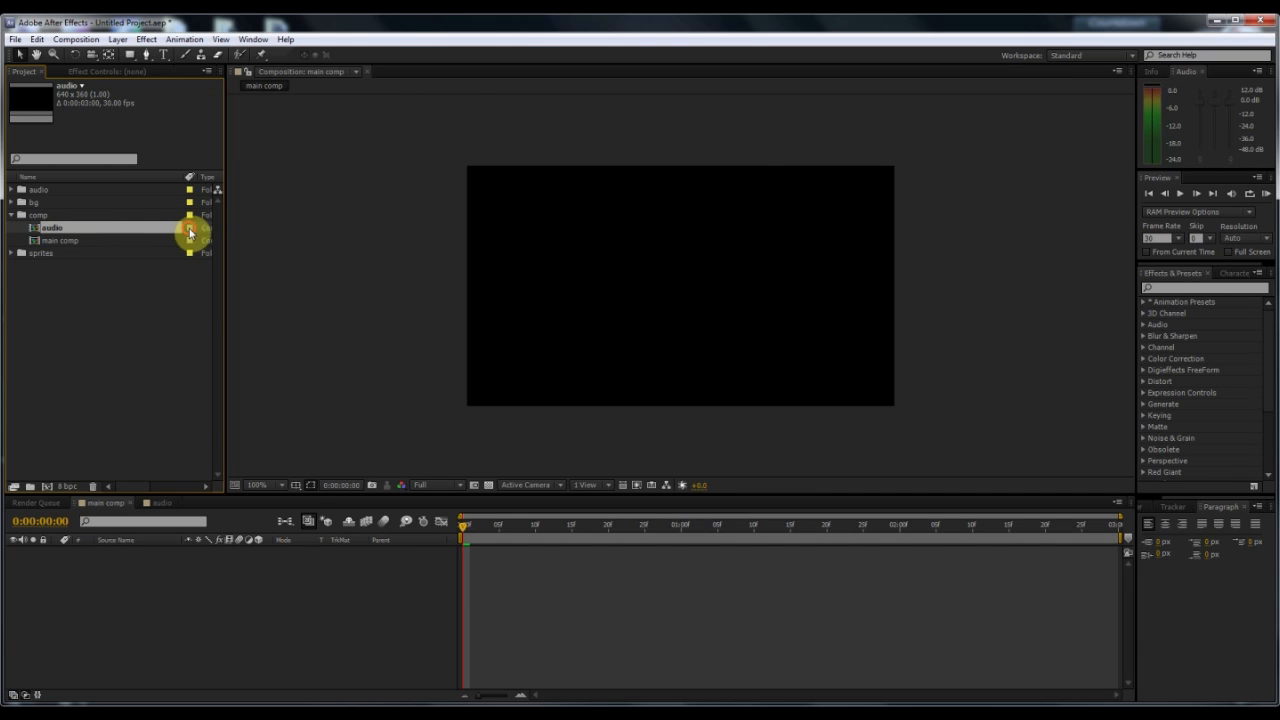
left_click(190, 228)
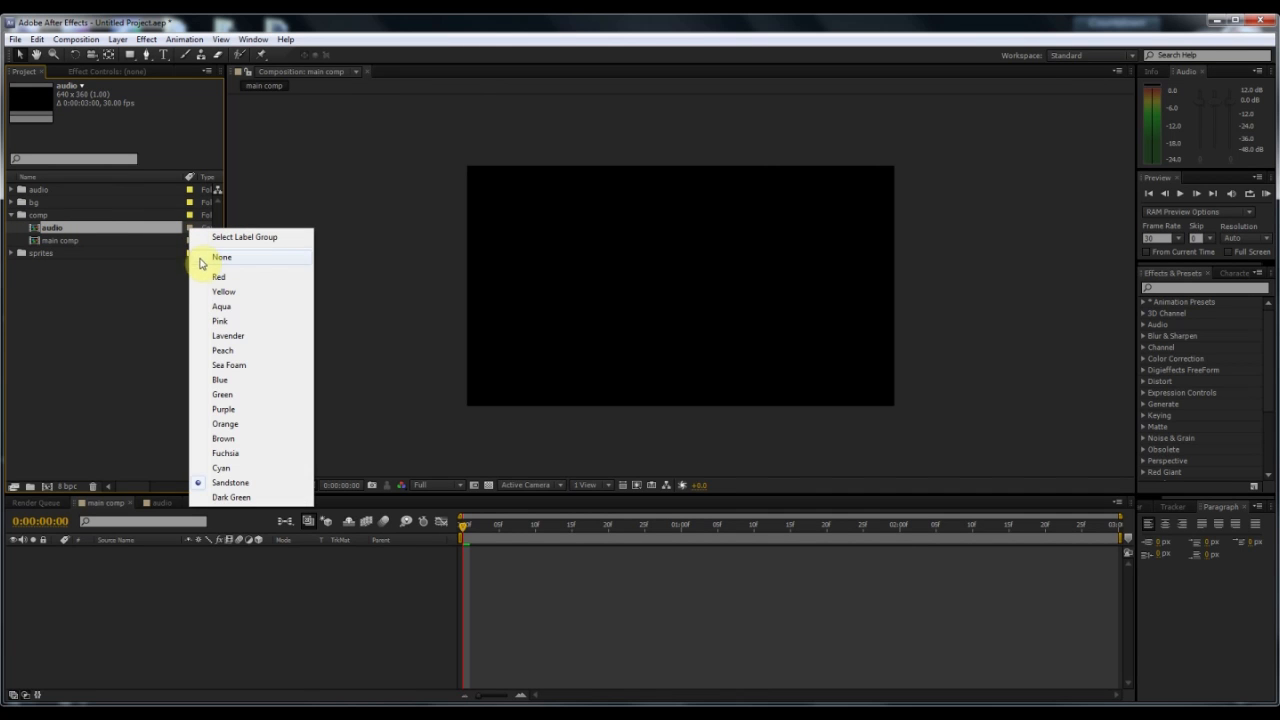
left_click(239, 258)
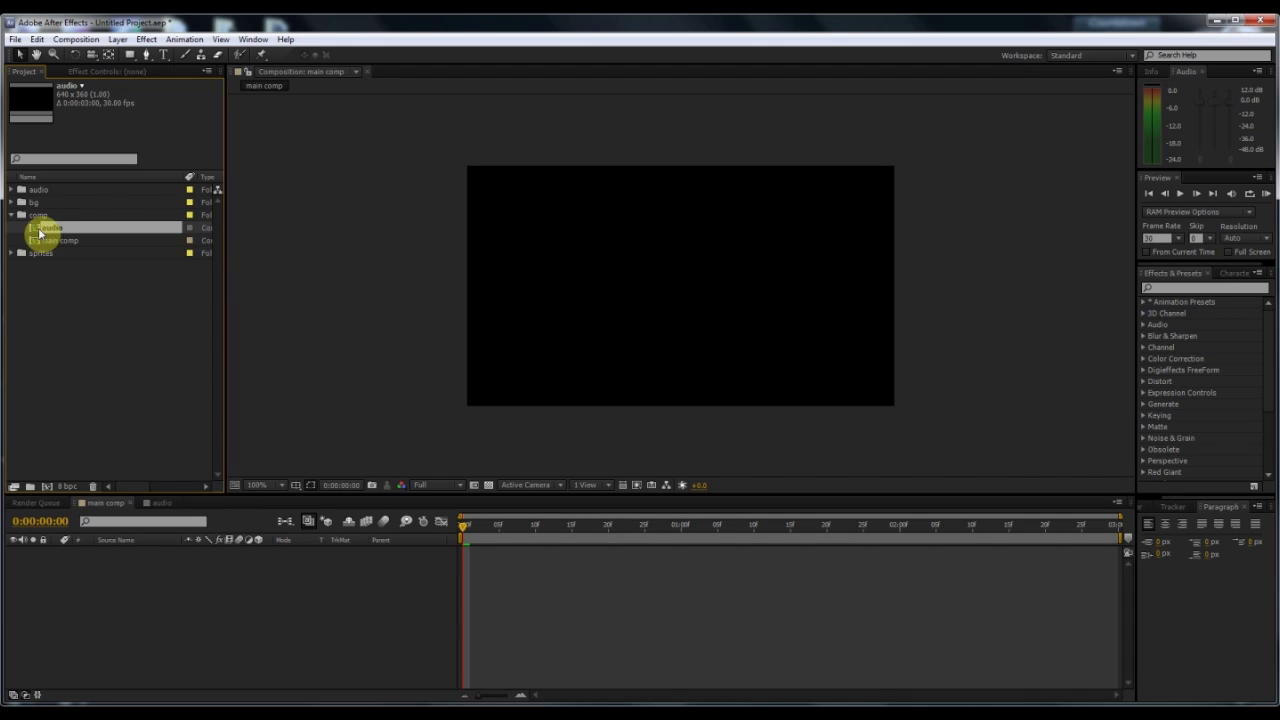
left_click(12, 215)
Change the label color of lswi-songoku-preview.png in the sprites folder to Orange
left_click(12, 229)
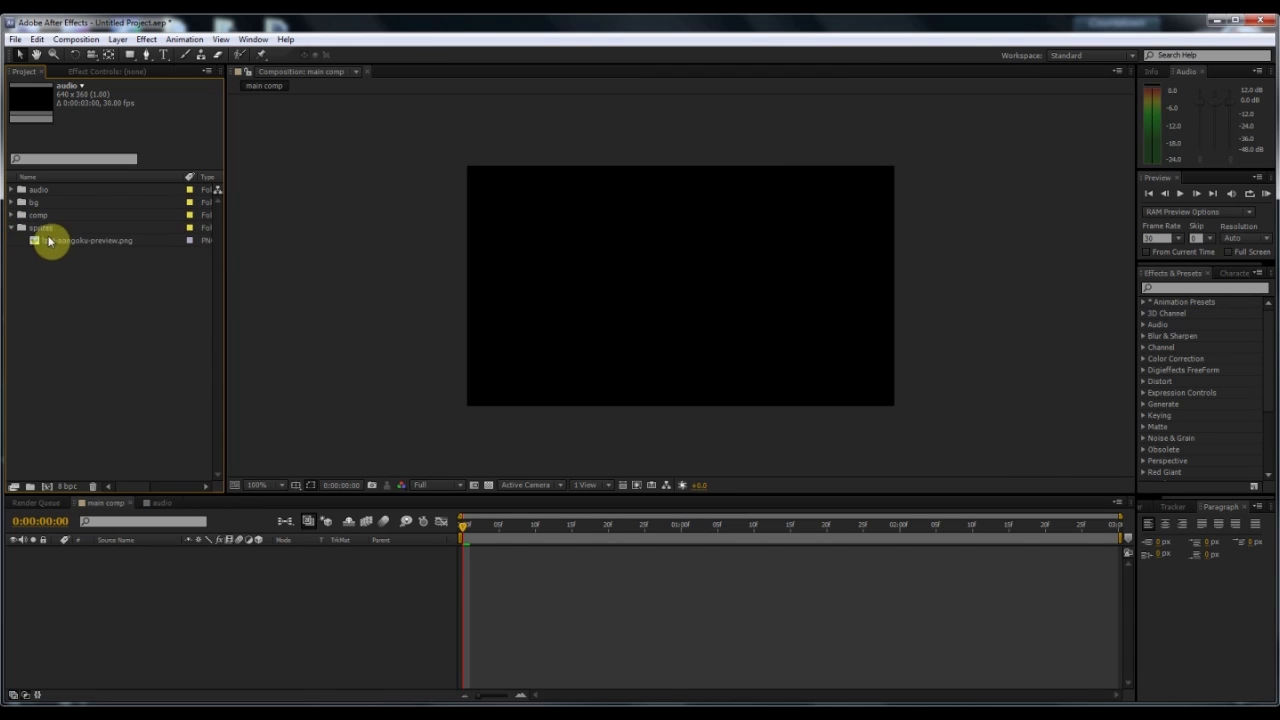
left_click(59, 240)
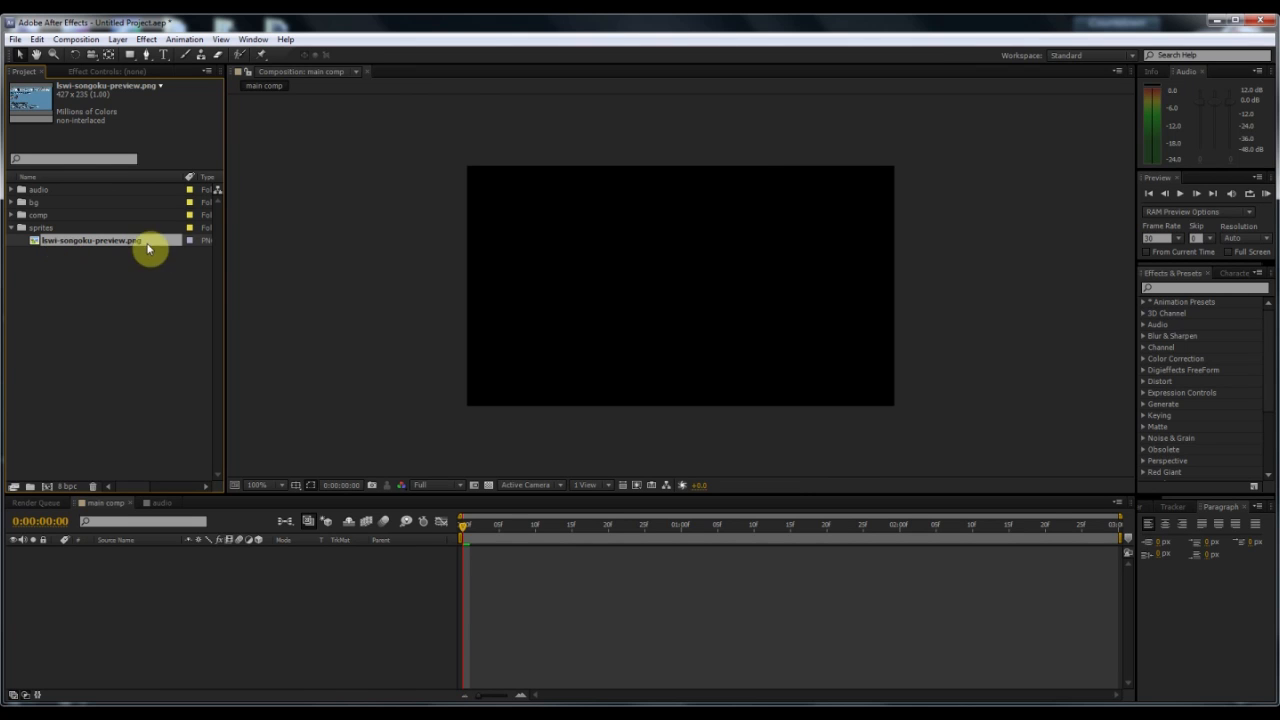
left_click(190, 242)
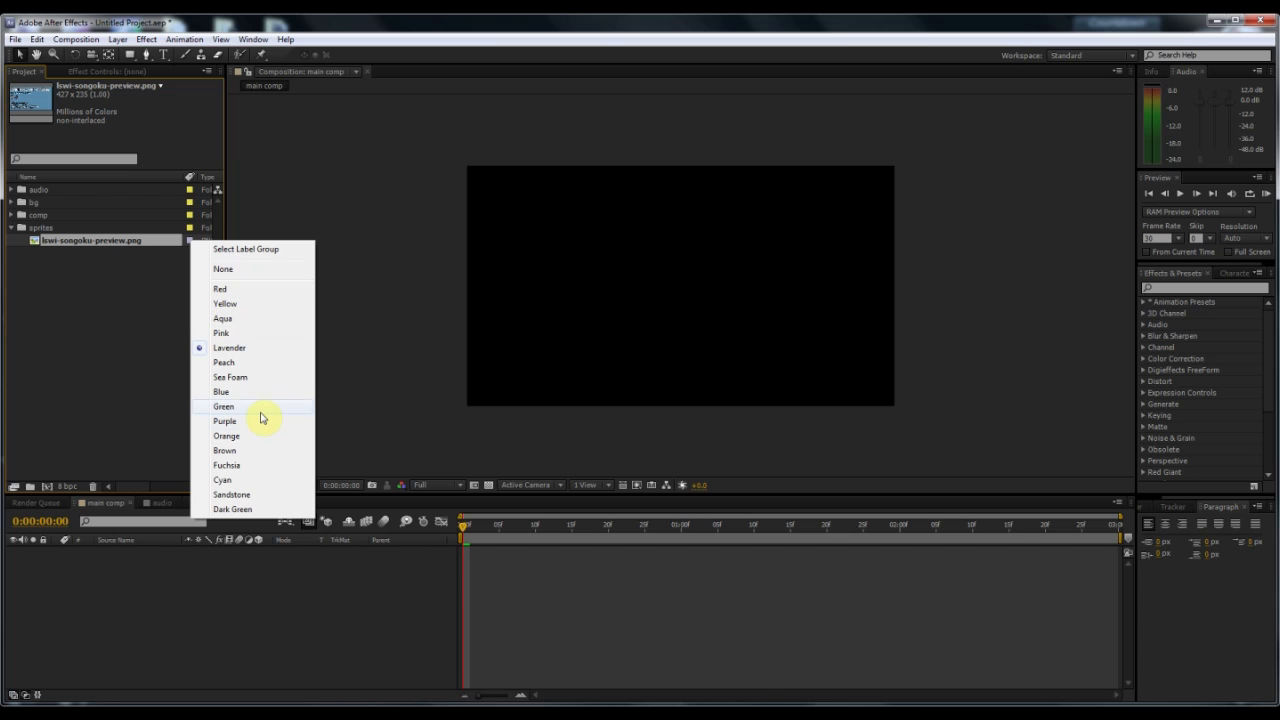
left_click(228, 436)
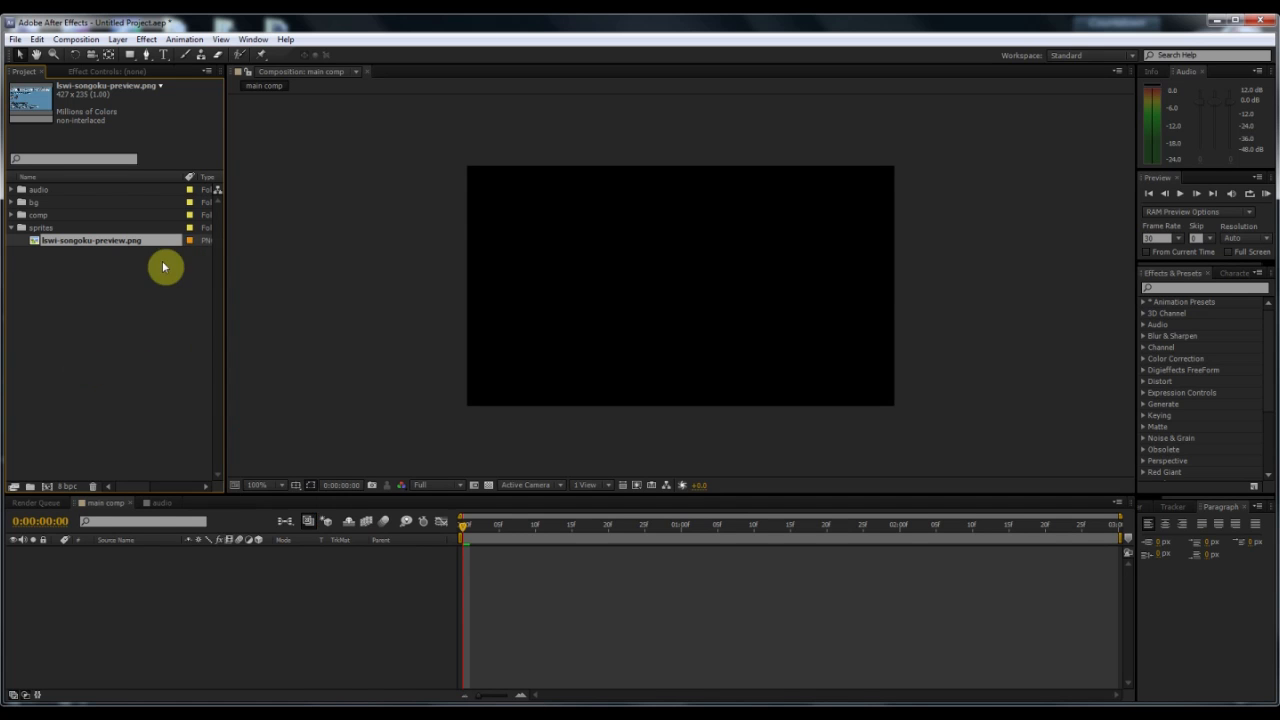
left_click(12, 229)
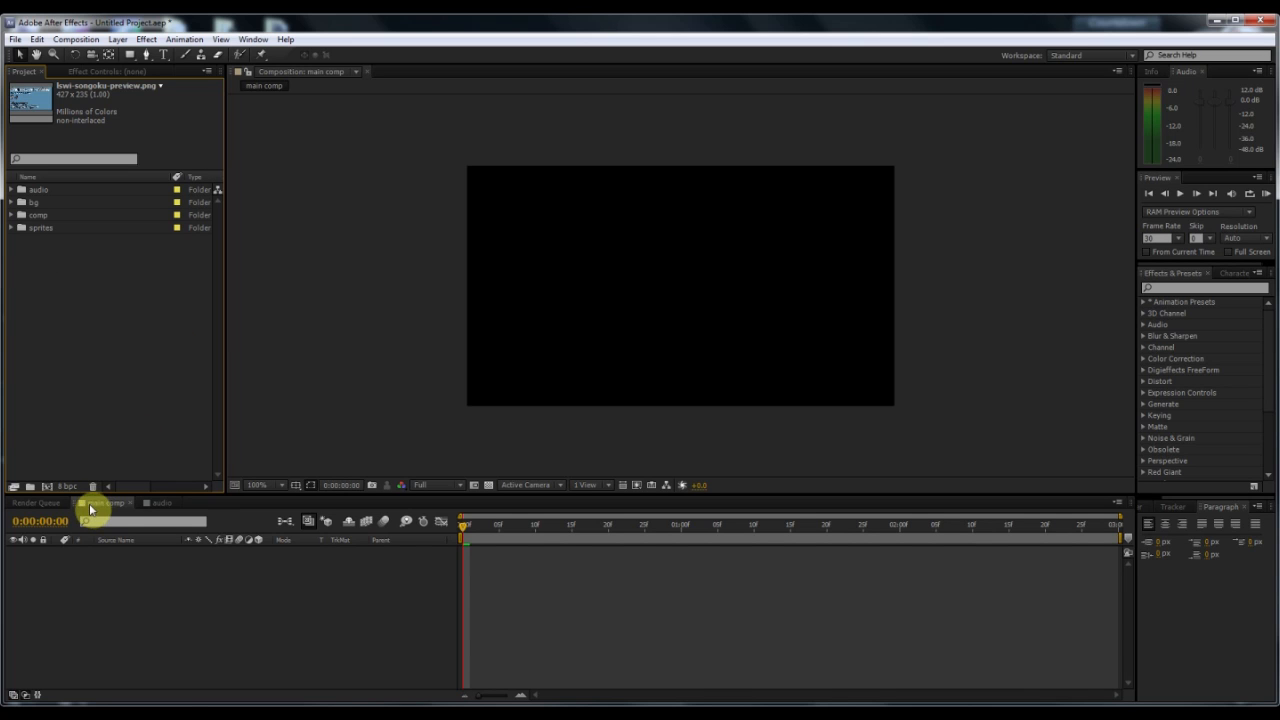
left_click(11, 202)
left_click(55, 214)
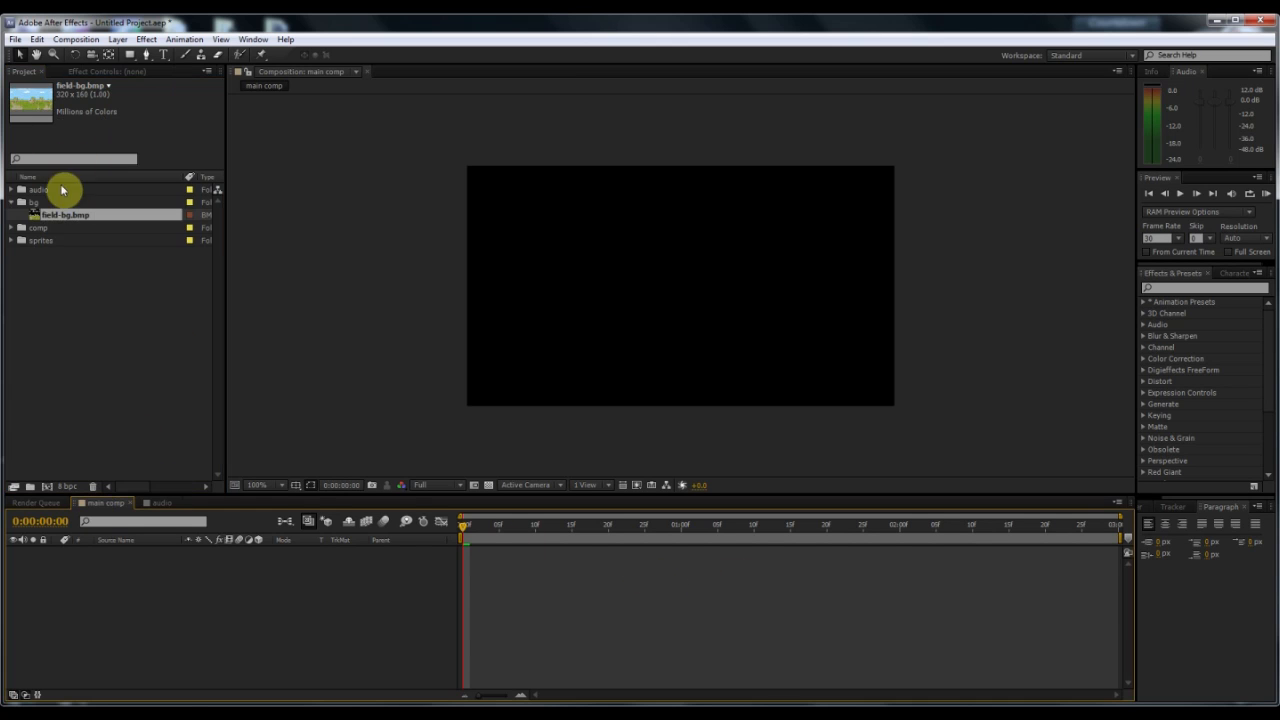
left_click(12, 201)
left_click(11, 190)
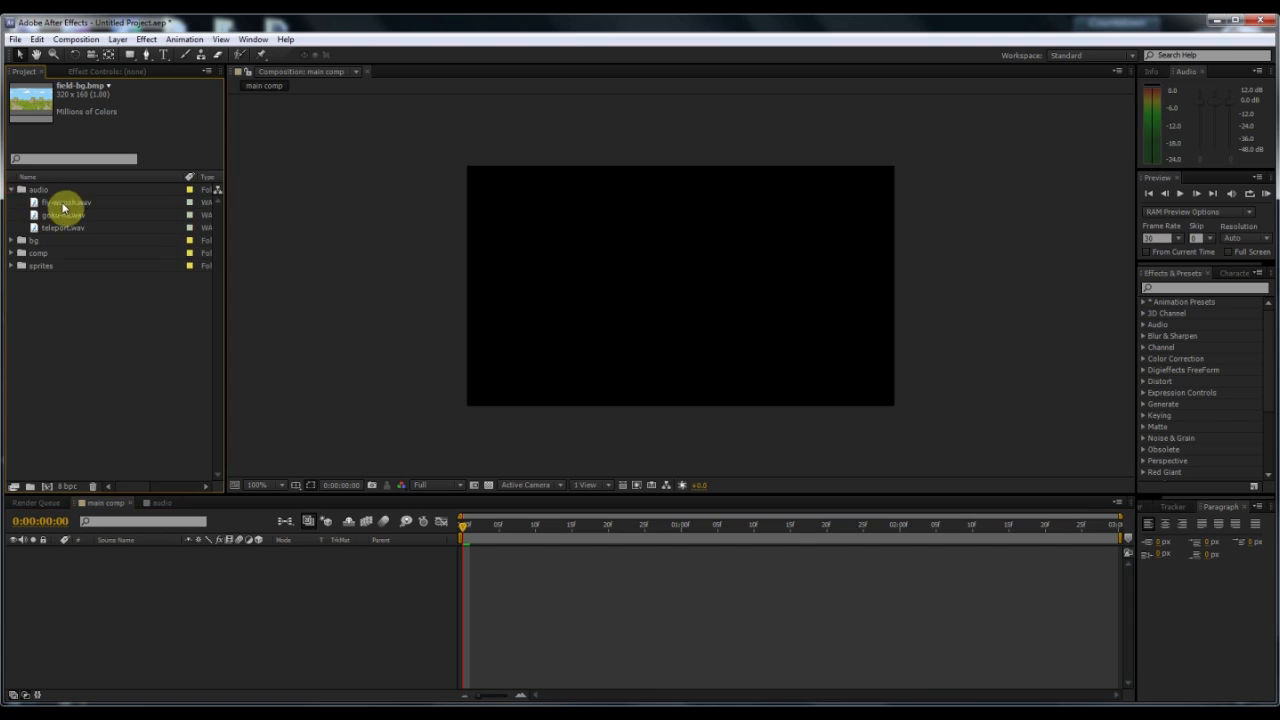
left_click(10, 194)
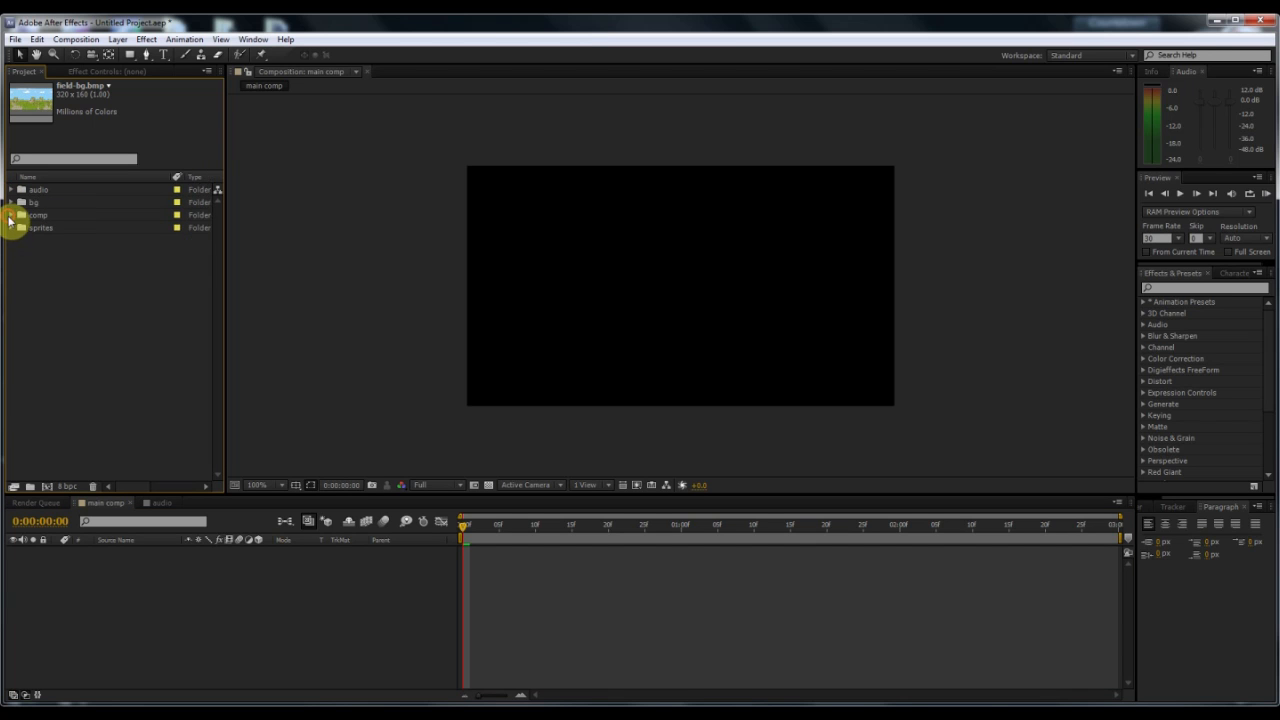
Add the audio composition from the comp folder as a layer in the main comp timeline
left_click(10, 215)
left_click_drag(45, 230, 126, 546)
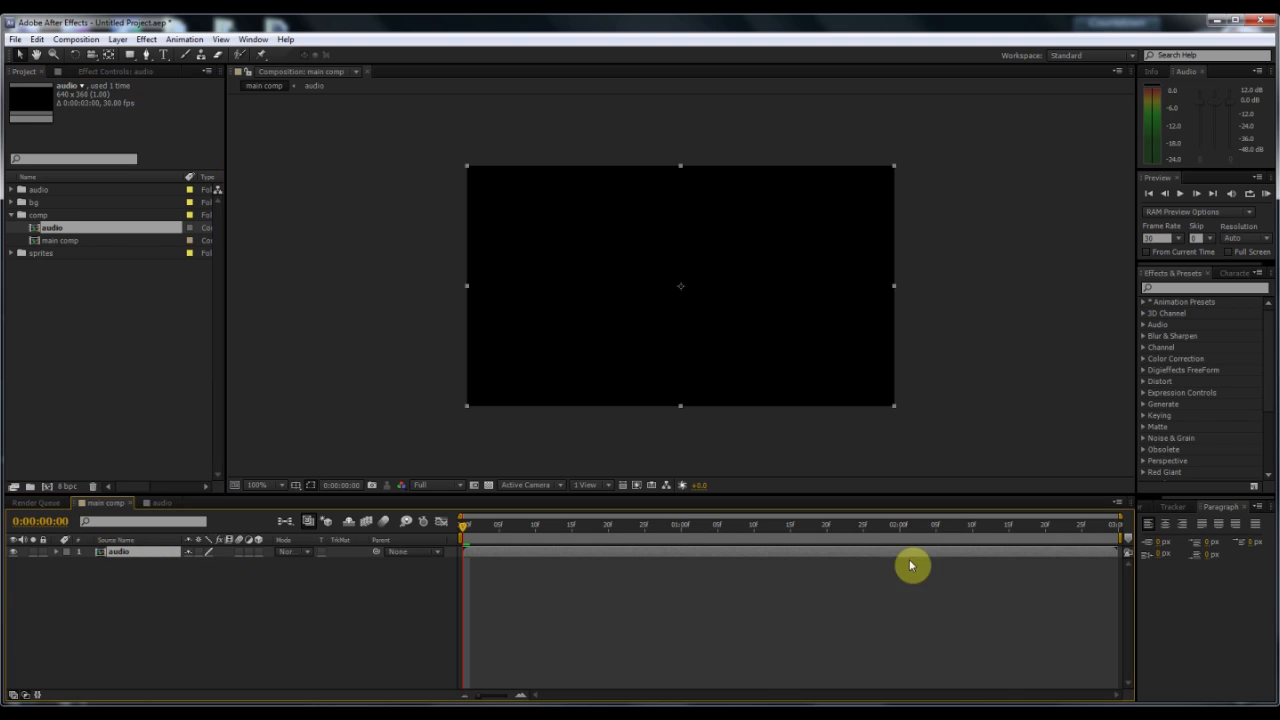
left_click(158, 503)
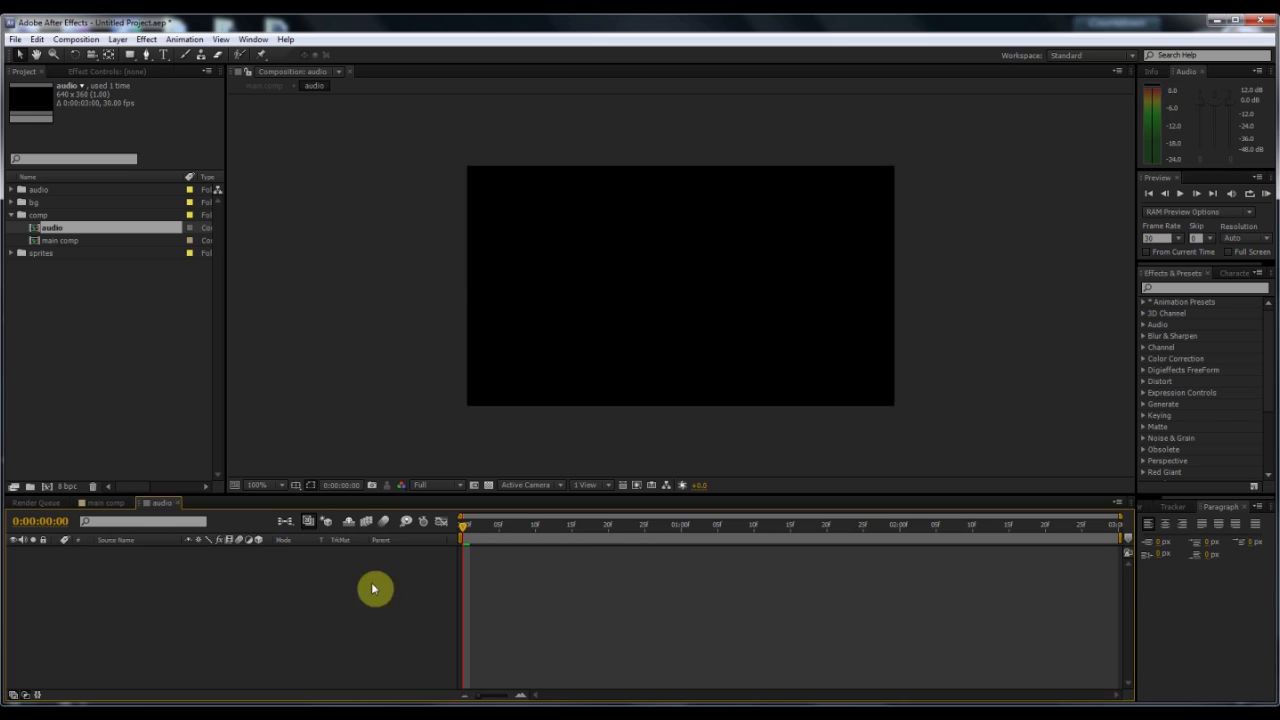
left_click(110, 503)
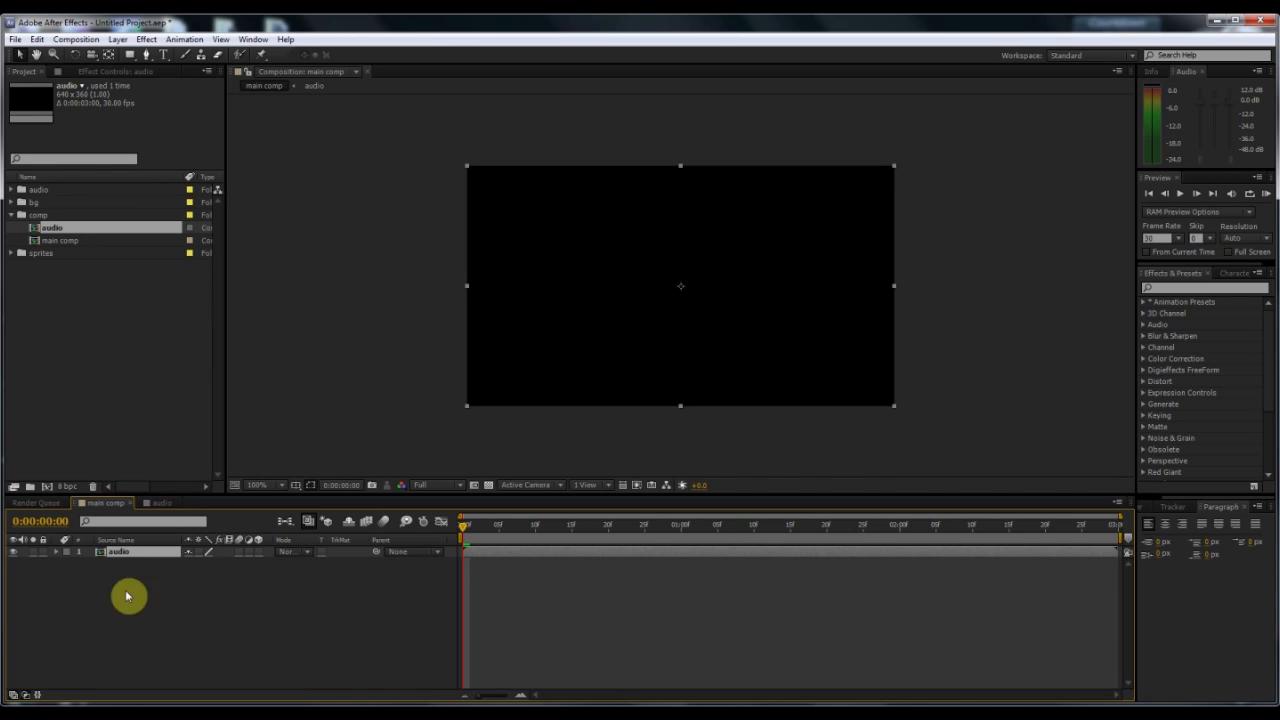
left_click(330, 594)
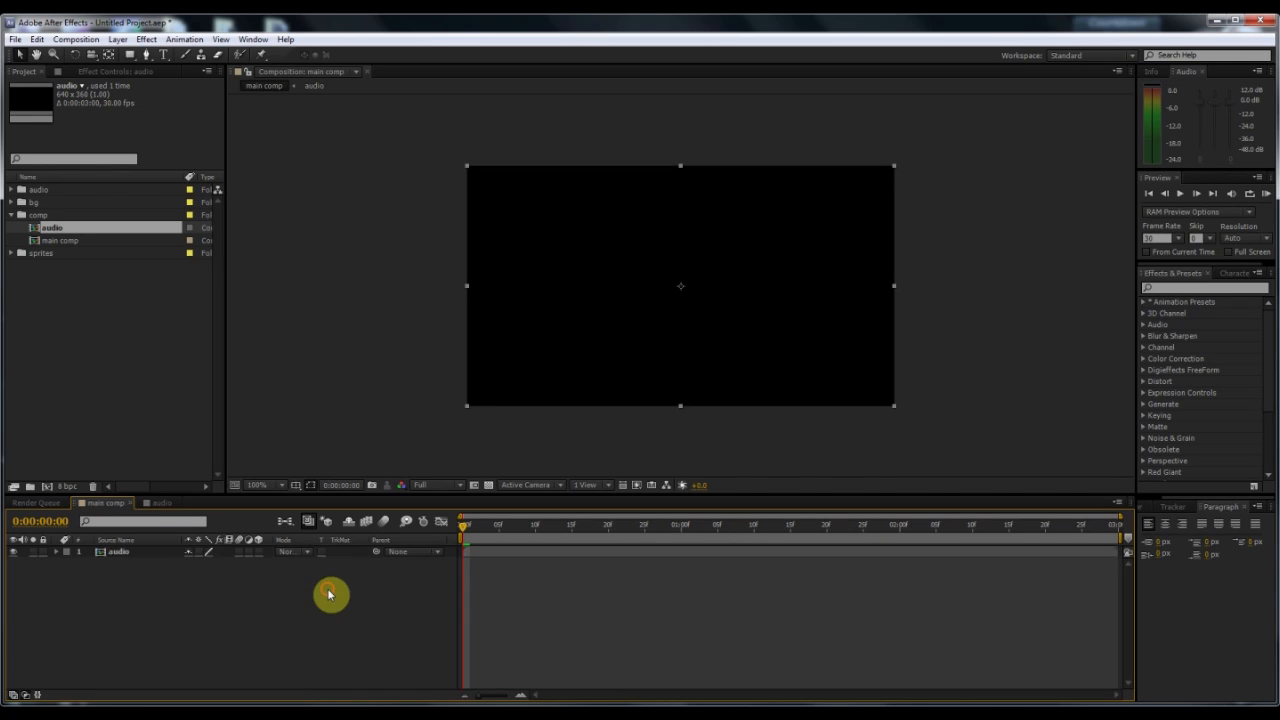
left_click(130, 557)
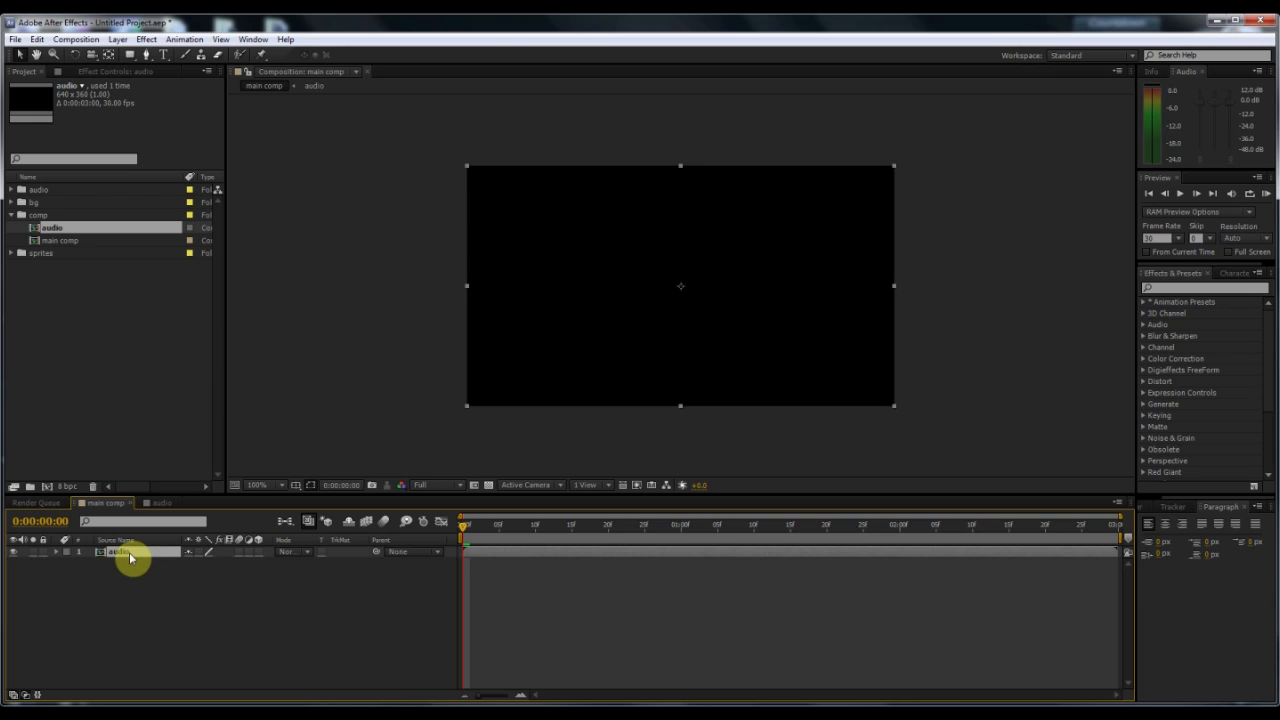
Place field-bg.bmp above the audio layer in main comp and scale it to 244%
left_click(12, 215)
left_click(10, 202)
left_click_drag(57, 215, 352, 611)
key("s")
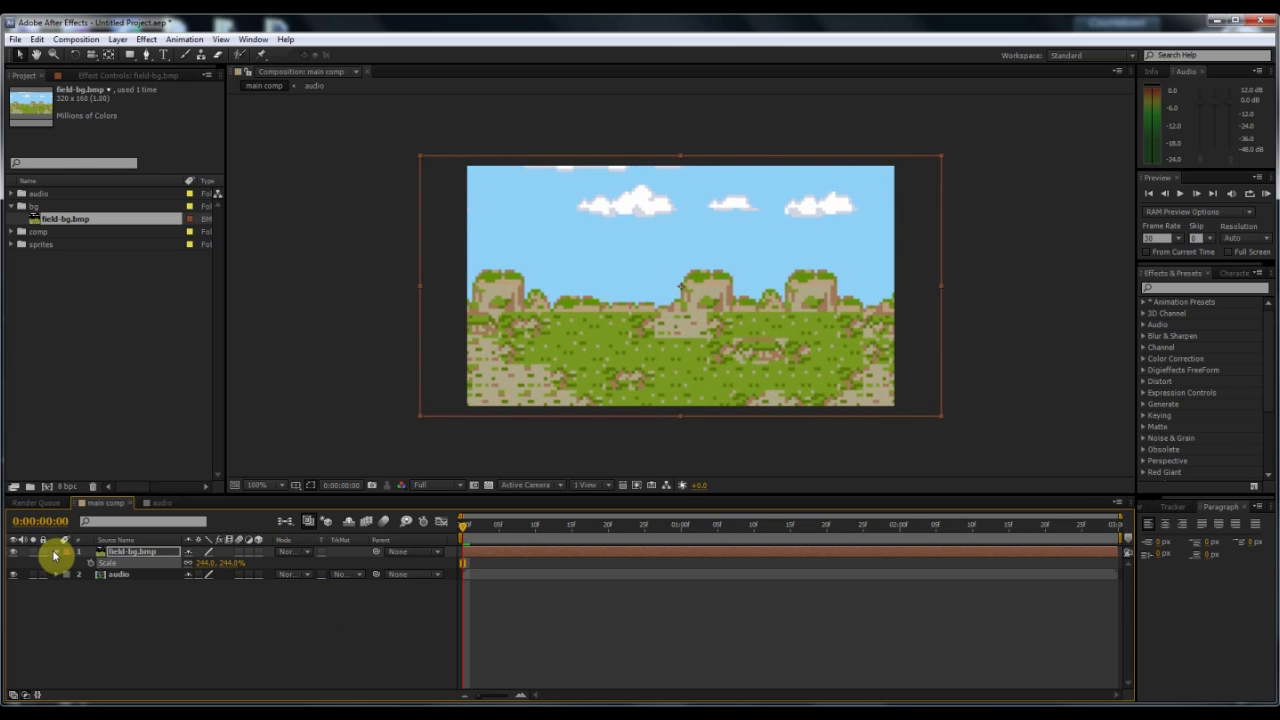
left_click(12, 206)
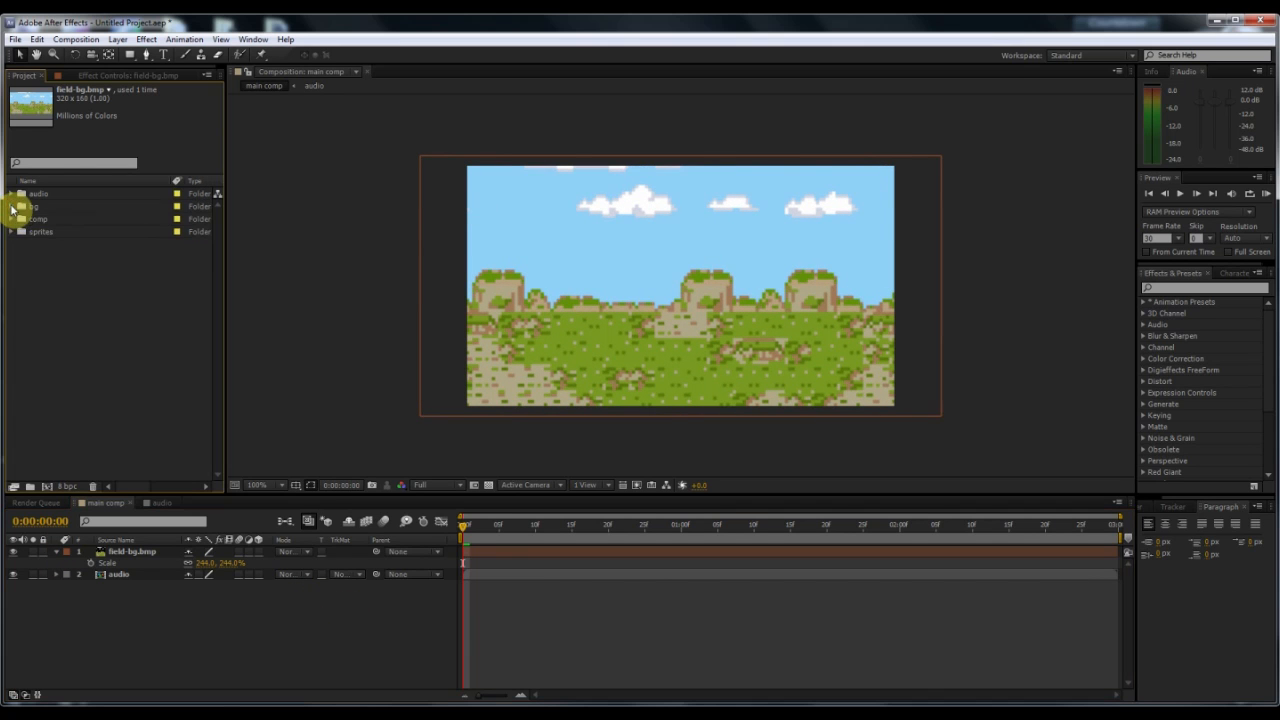
Add lswi-songoku-preview.png as the top layer of main comp and collapse the field-bg.bmp layer's properties
left_click(12, 232)
left_click_drag(40, 245, 103, 553)
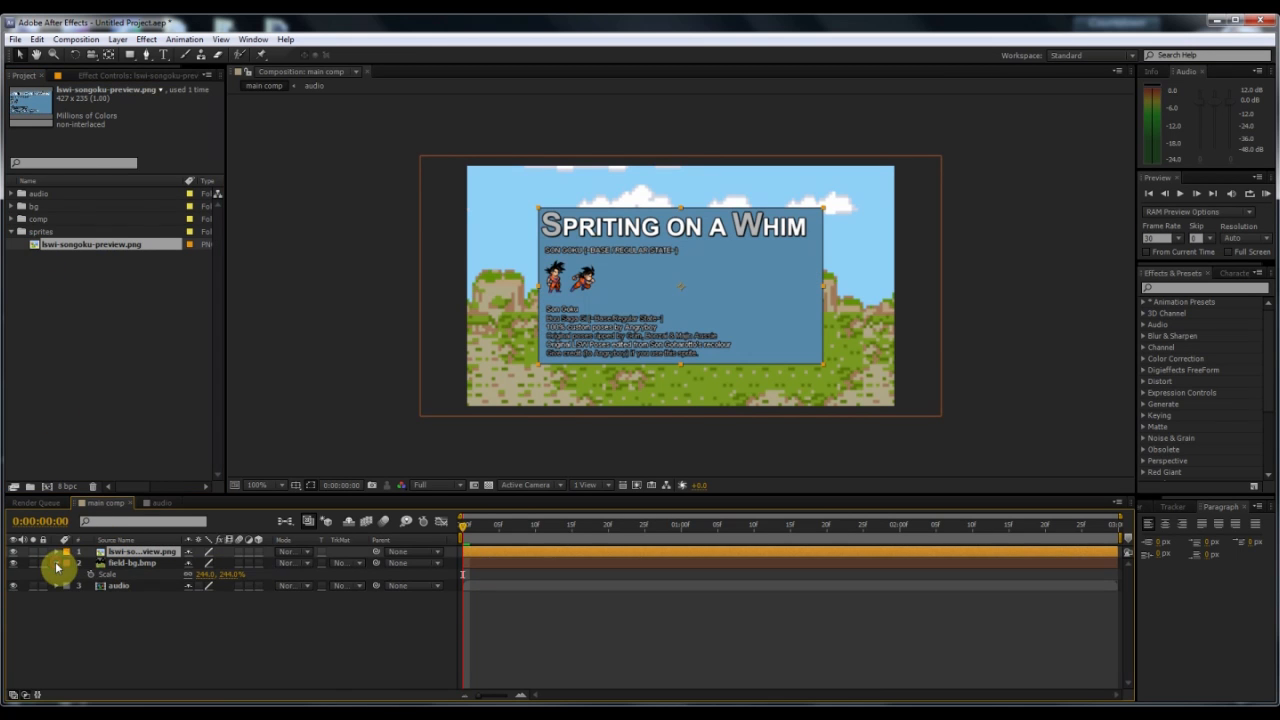
left_click(57, 565)
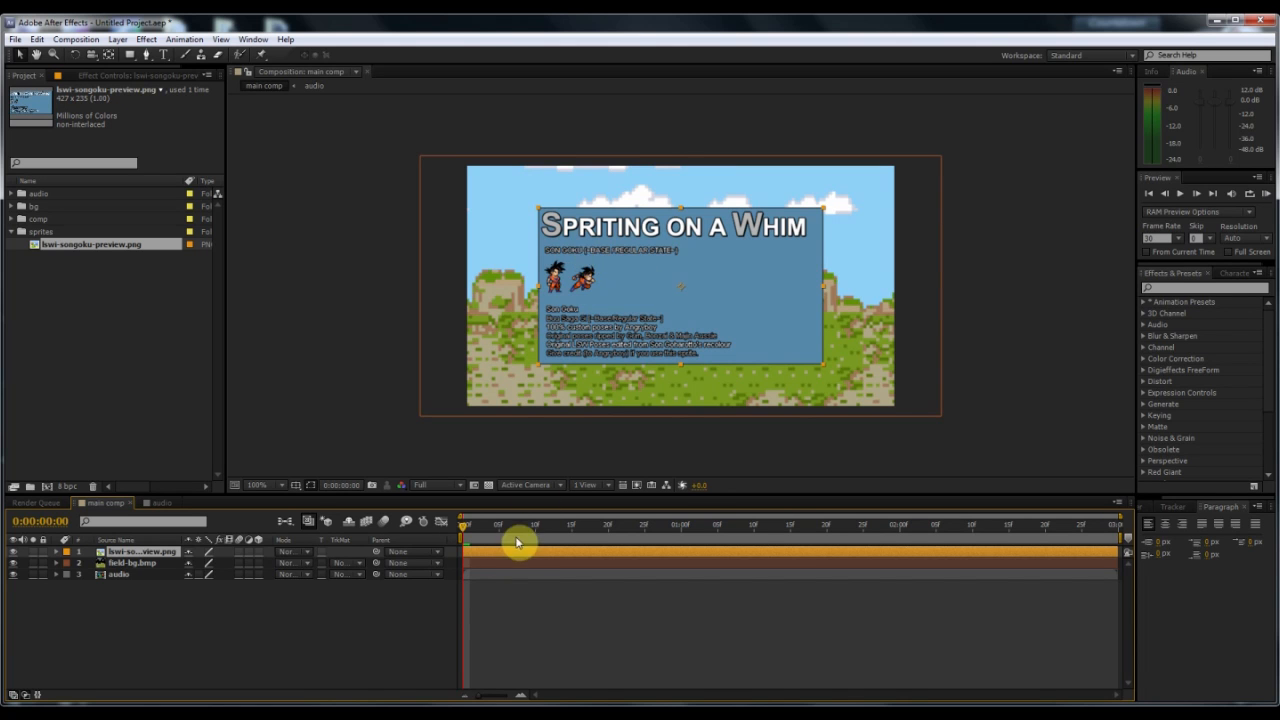
Scale the lswi-songoku-preview.png layer to 350% and reposition it so both Goku poses are inside the frame
key("s")
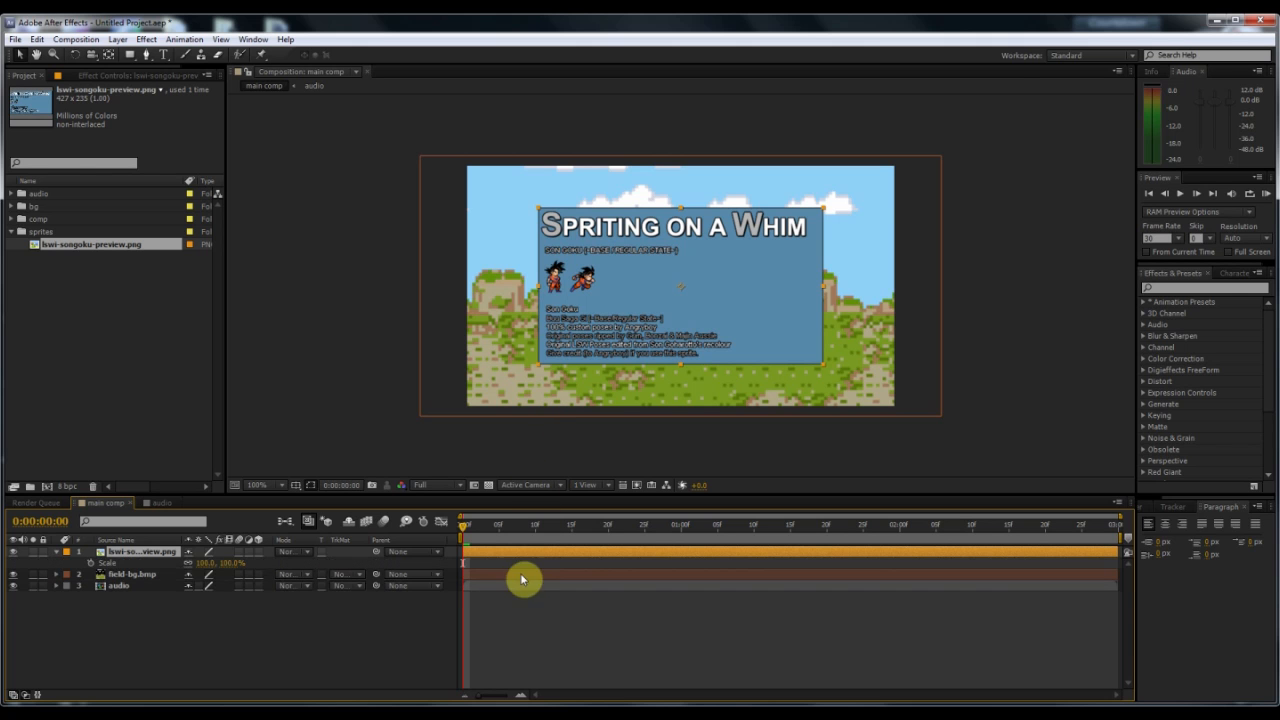
left_click_drag(226, 563, 344, 610)
left_click_drag(500, 295, 698, 303)
left_click(229, 562)
type("35")
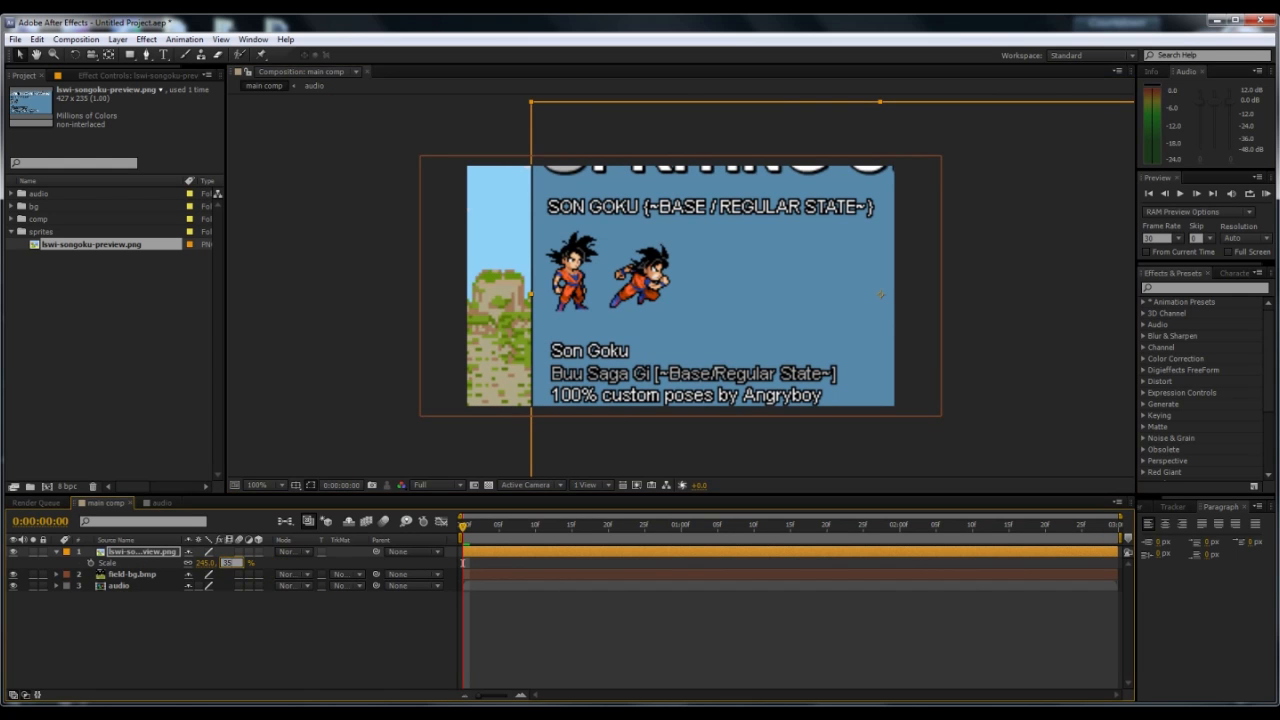
left_click(266, 640)
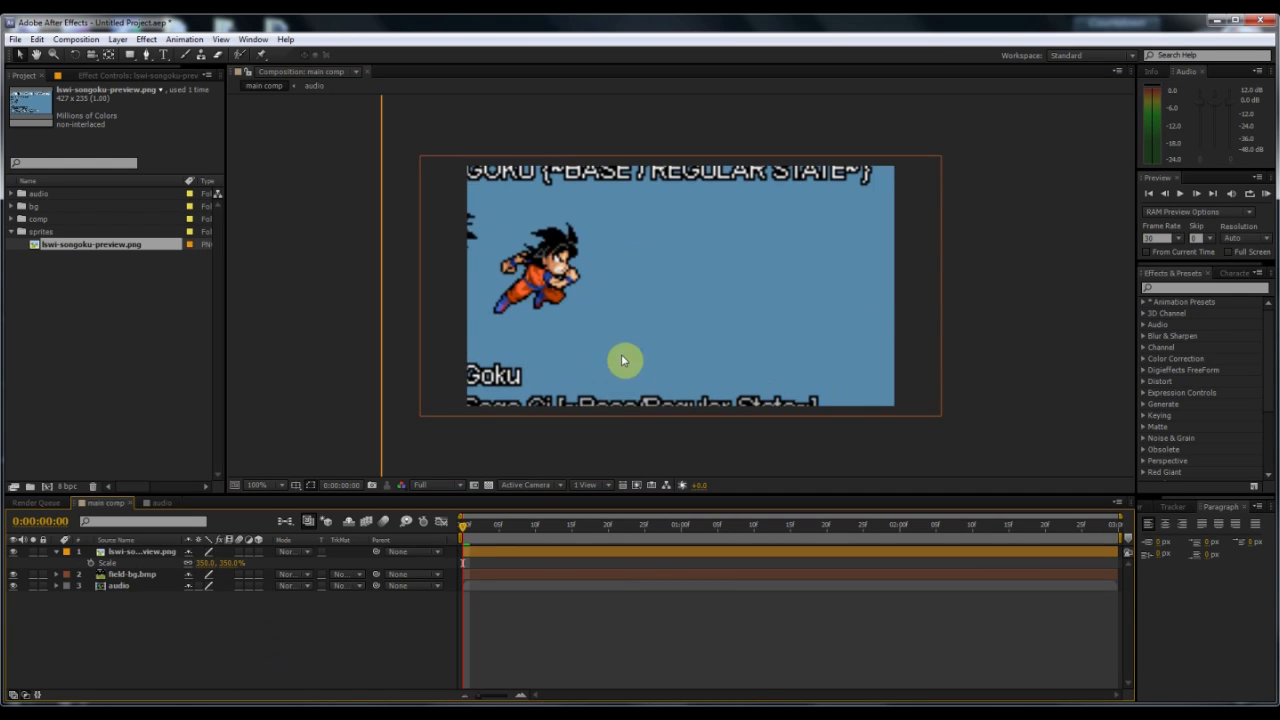
left_click_drag(808, 350, 786, 393)
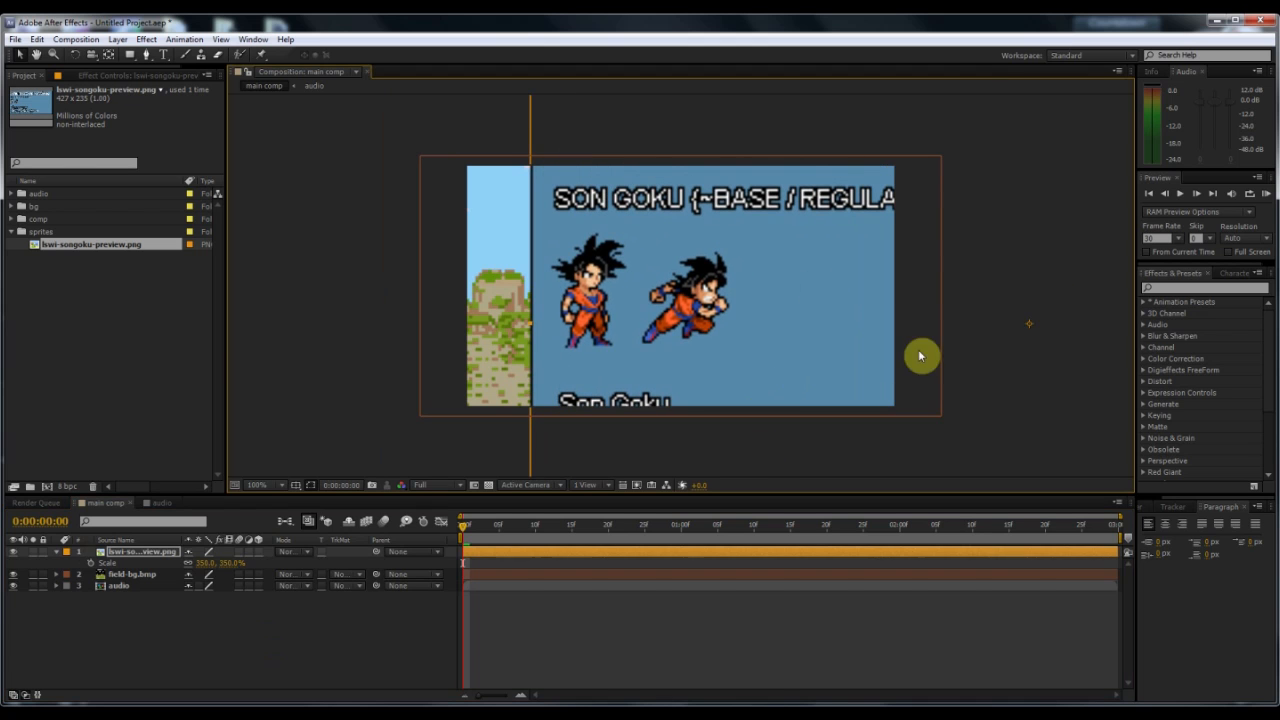
Apply a Color Key effect to the sprite sheet layer, sampling its blue background as the key color
left_click(140, 40)
mouse_move(188, 237)
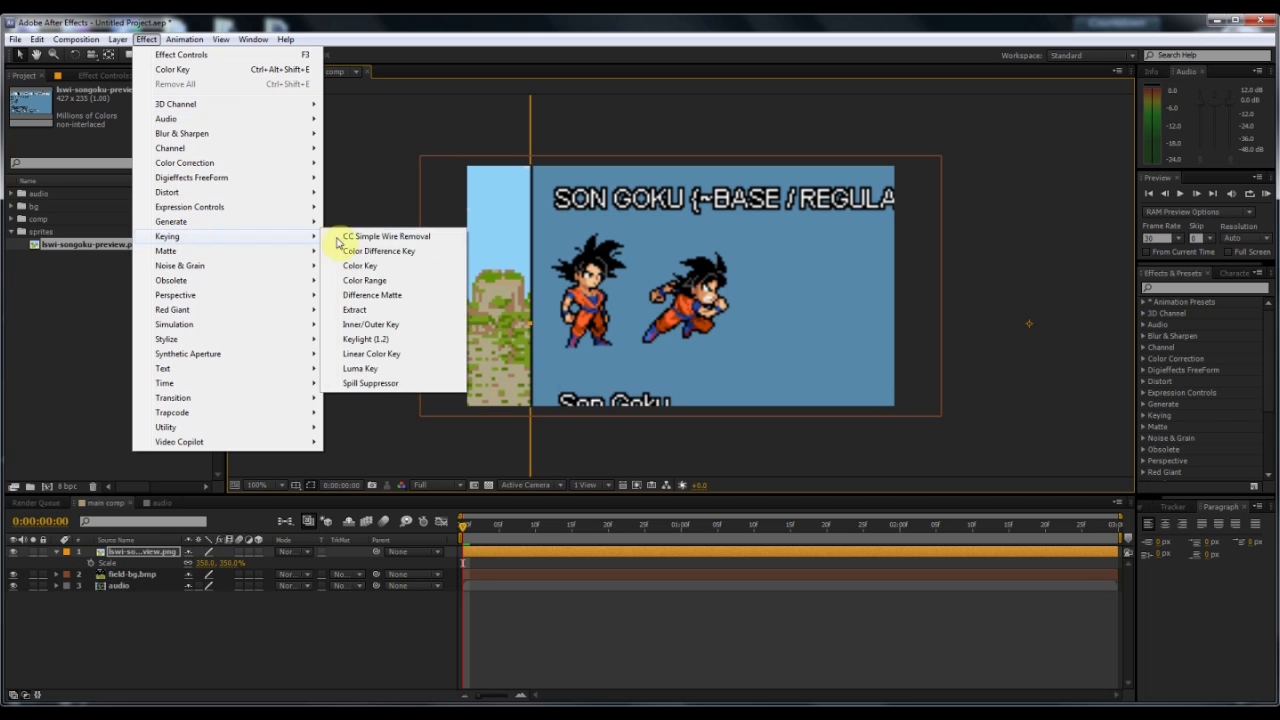
left_click(352, 267)
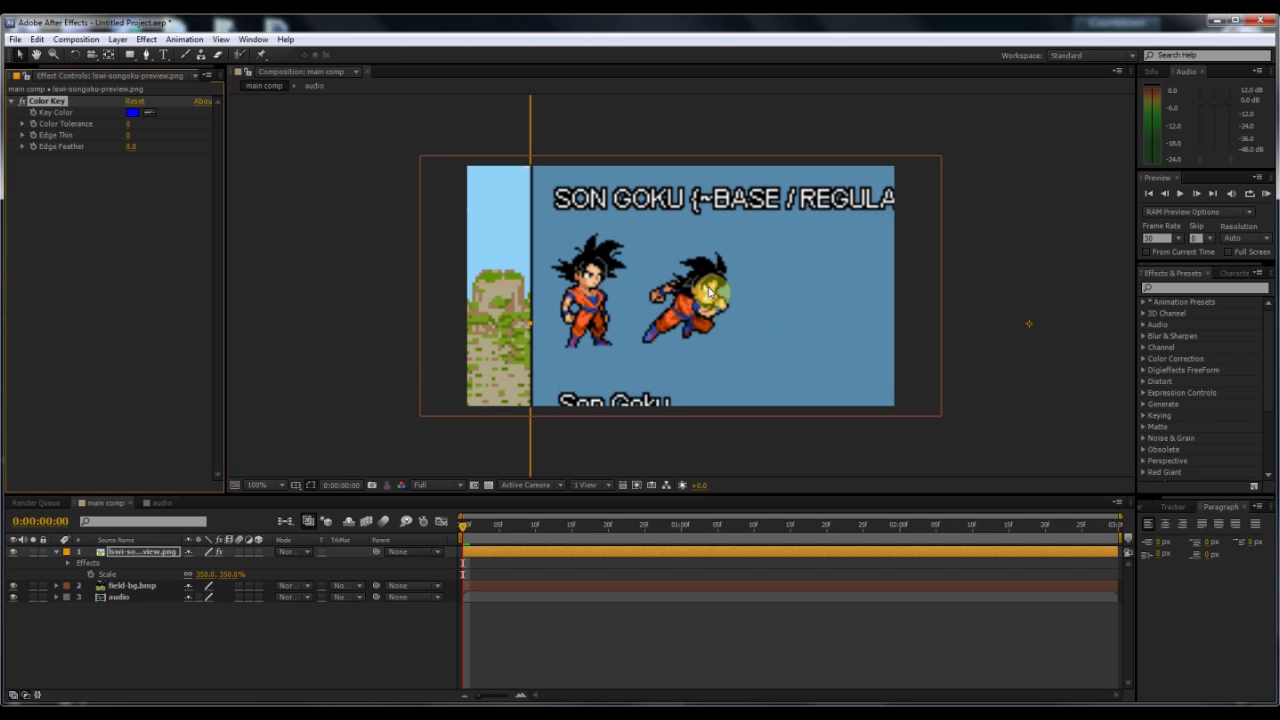
left_click(150, 113)
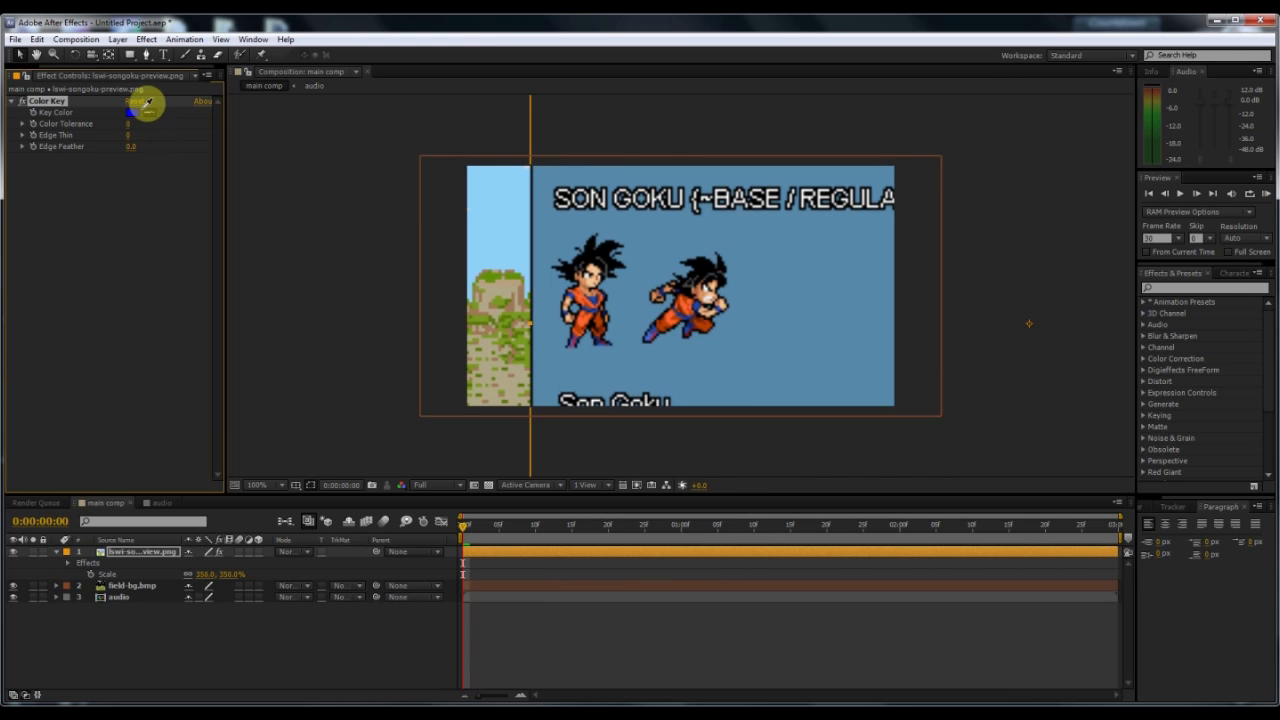
left_click(800, 253)
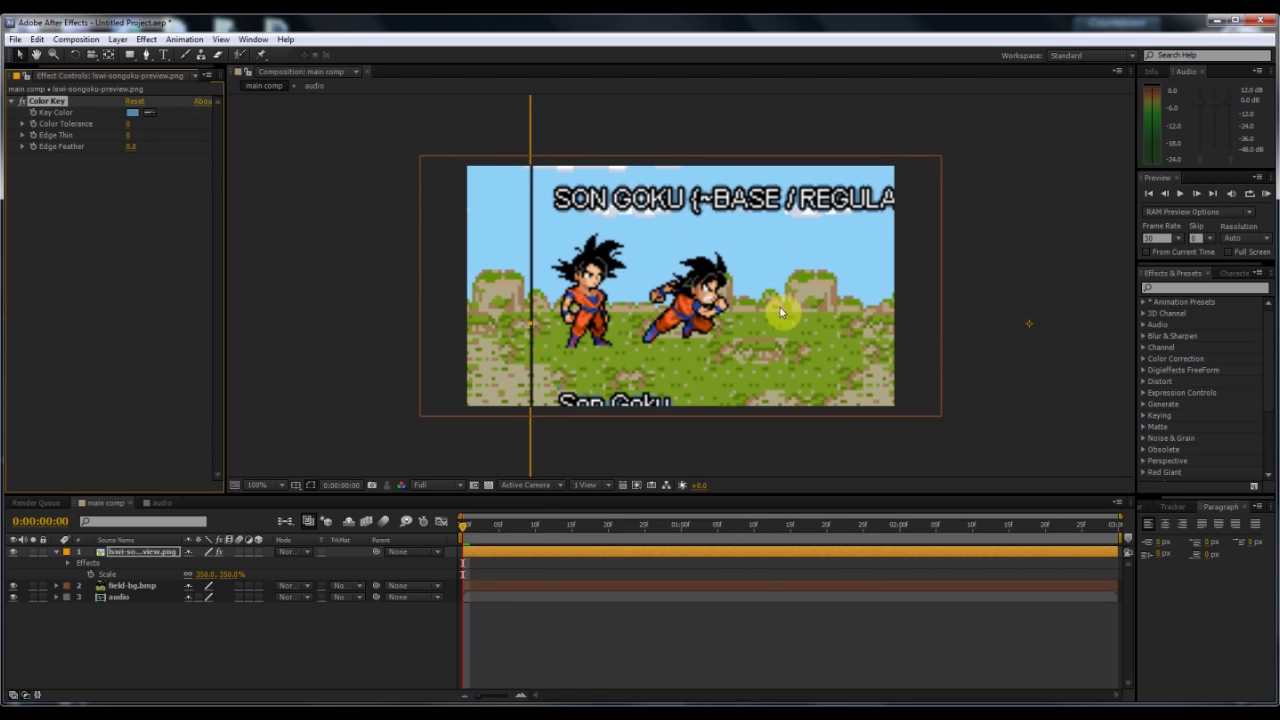
Move the sprite sheet layer so both Goku poses stand on the grass, and switch the layer's quality to Draft
left_click_drag(486, 526, 455, 562)
left_click_drag(681, 314, 733, 336)
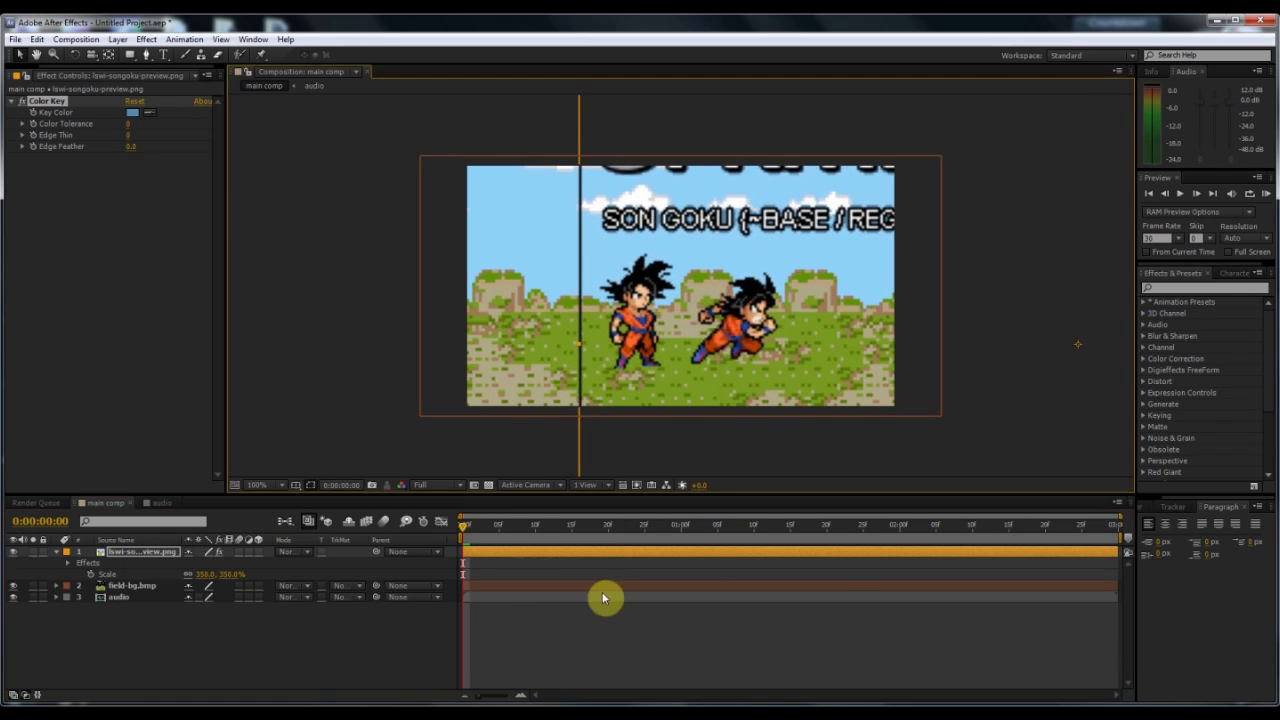
left_click(210, 552)
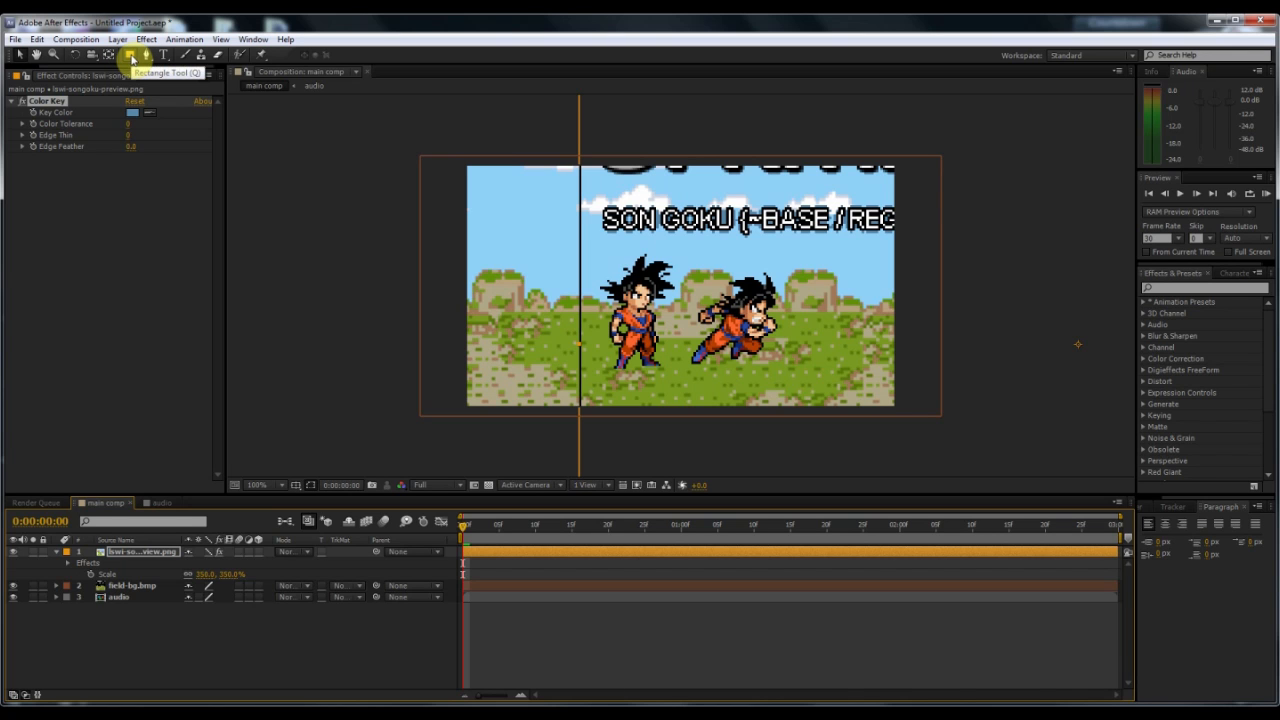
Draw a rectangular mask around the running Goku pose on the sprite sheet layer to isolate it from the rest
left_click(131, 56)
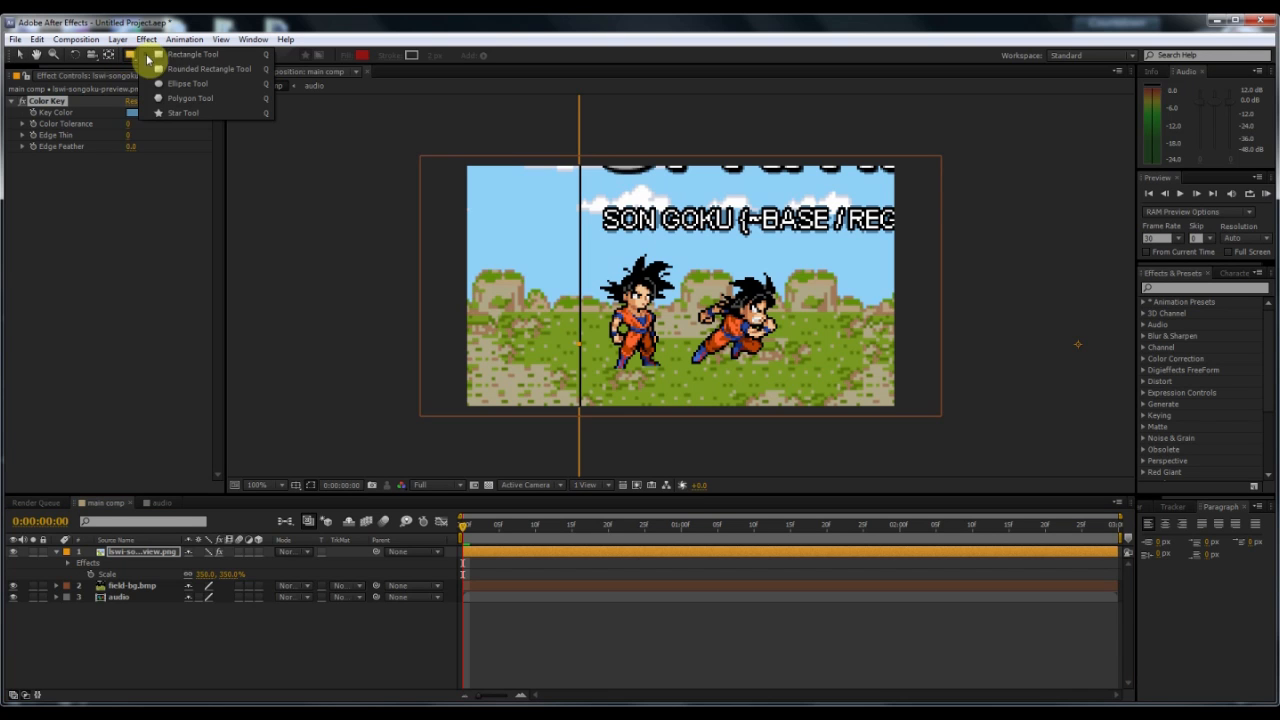
left_click(167, 60)
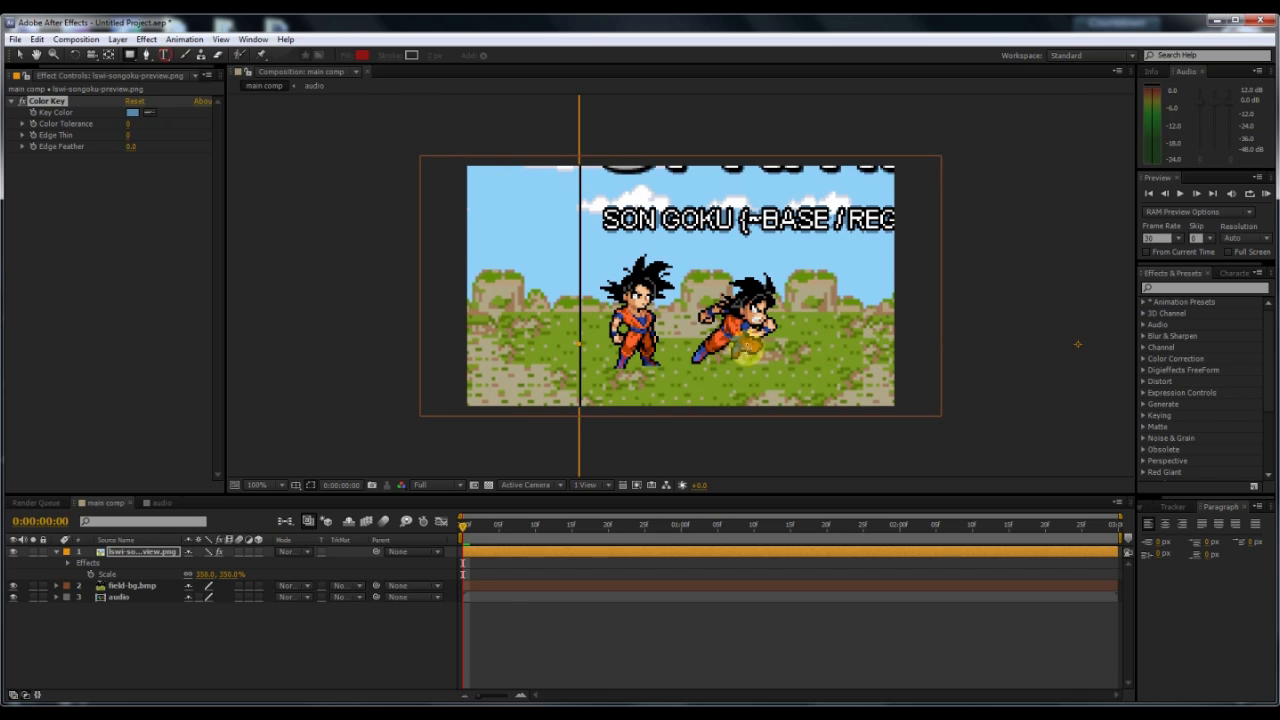
mouse_move(677, 371)
left_mouse_down()
mouse_move(757, 321)
mouse_move(806, 254)
mouse_move(790, 268)
left_mouse_up()
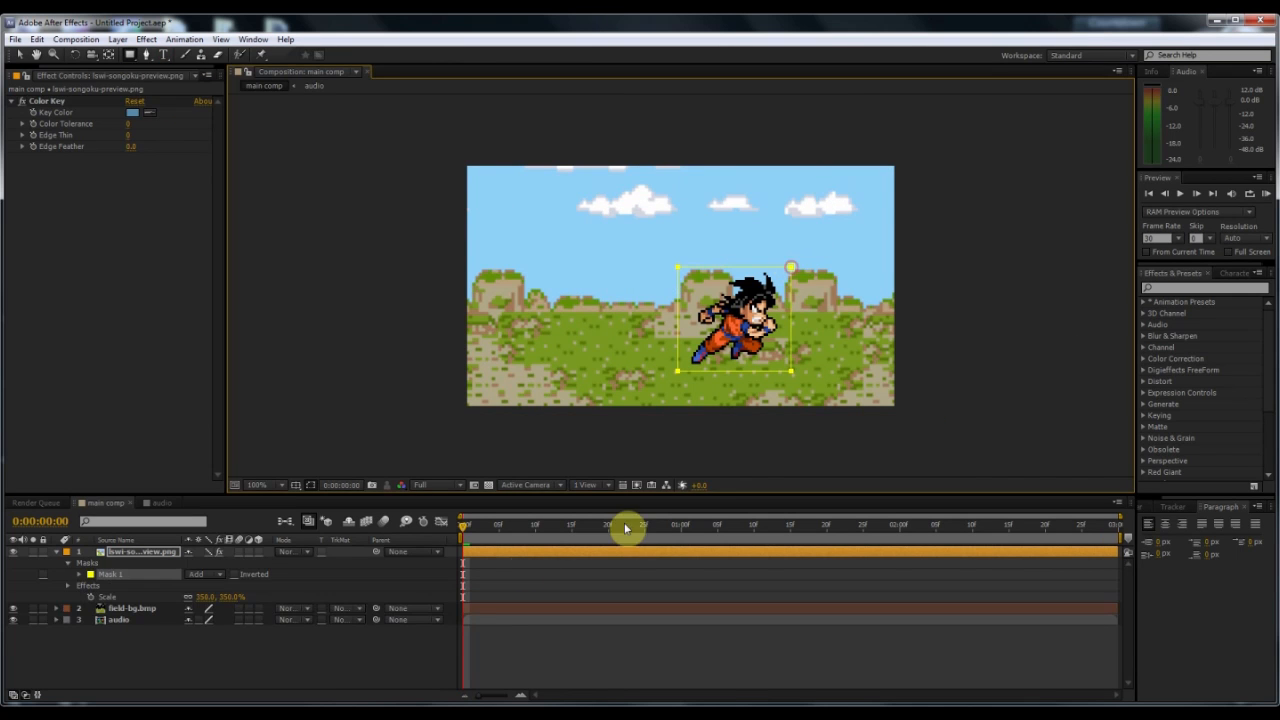
Move the sprite layer's anchor point onto the masked running pose with the Pan Behind tool, and collapse the layer's properties
left_click(117, 553)
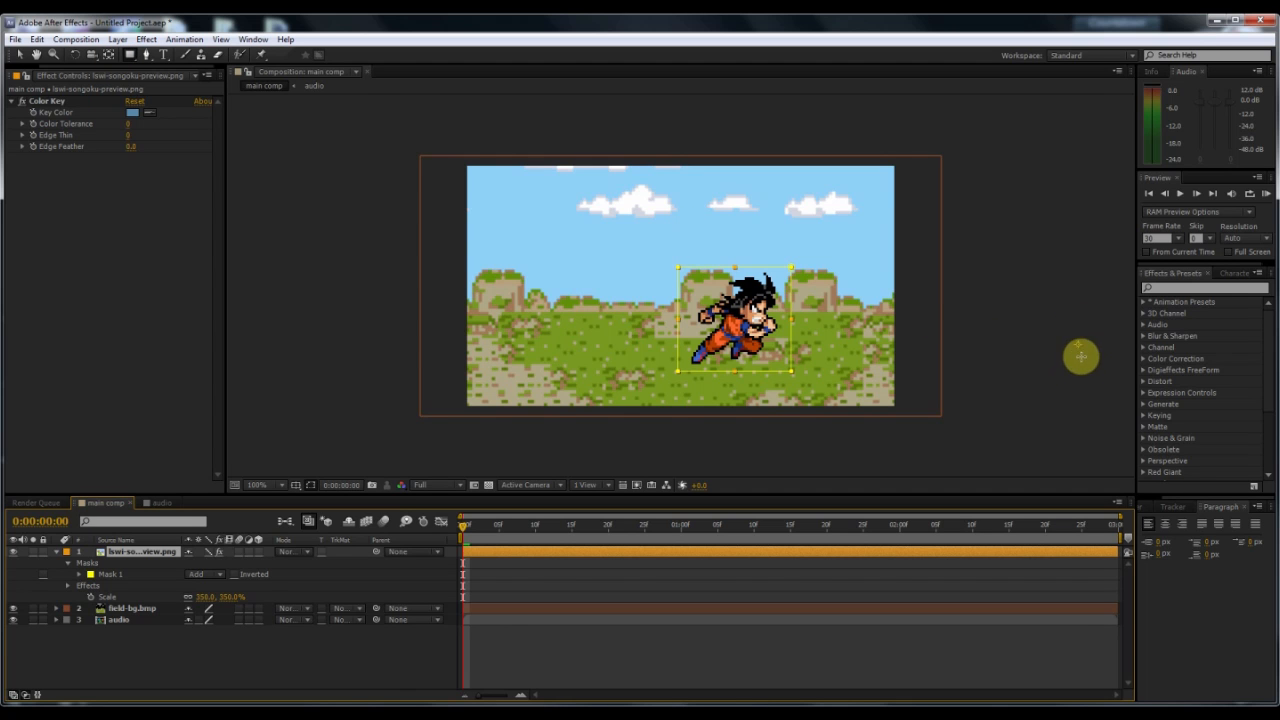
left_click(108, 56)
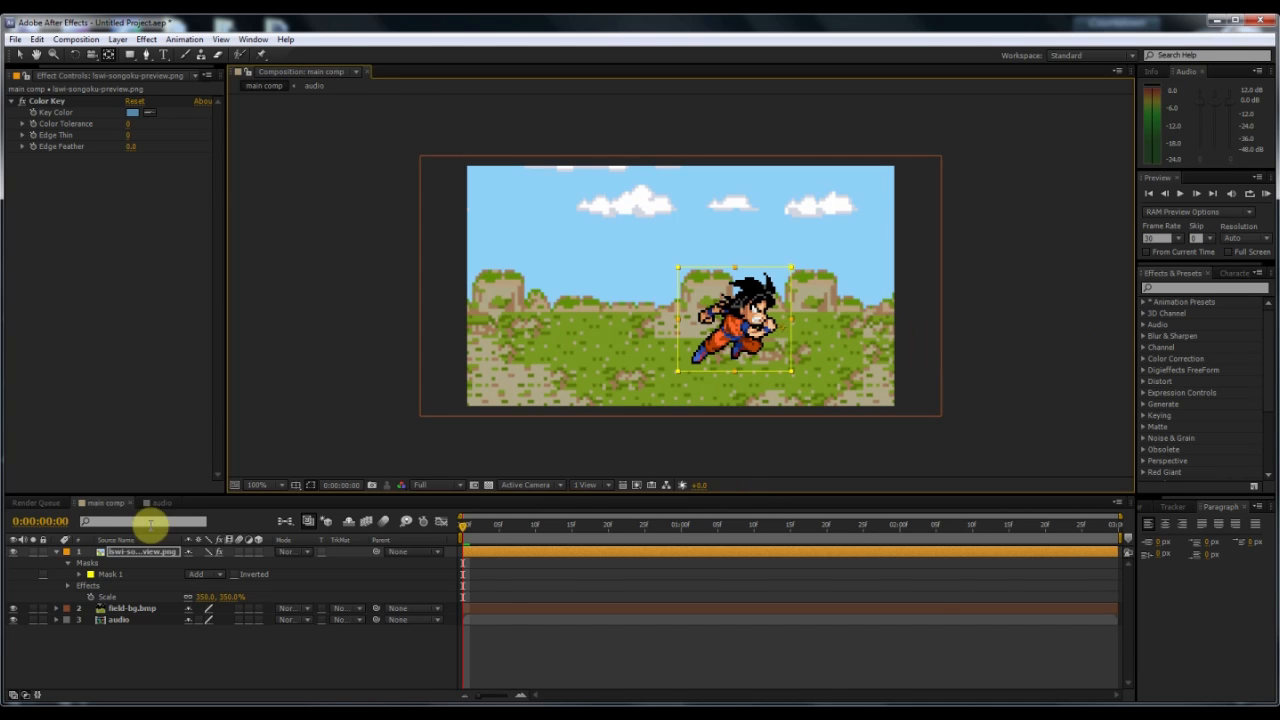
left_click(55, 556)
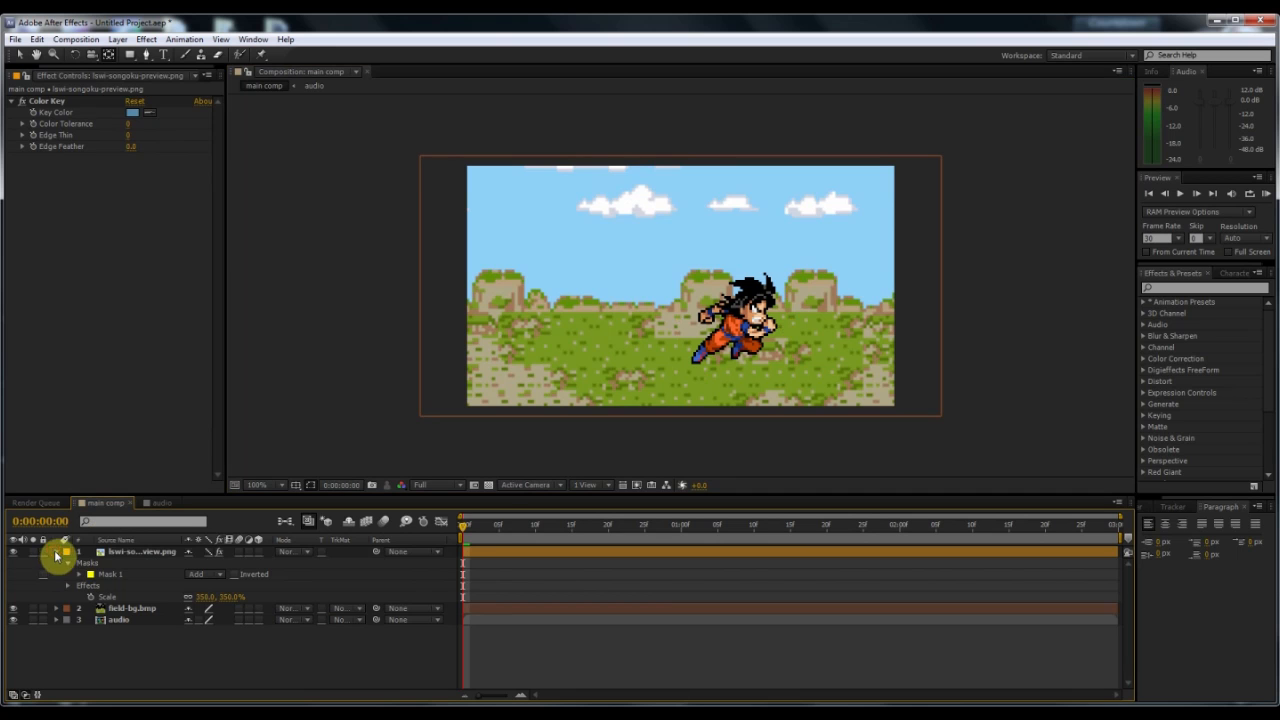
left_click(56, 554)
Split the sprite sheet layer at 0:00:00:15 and delete the segment before that time
left_click(468, 537)
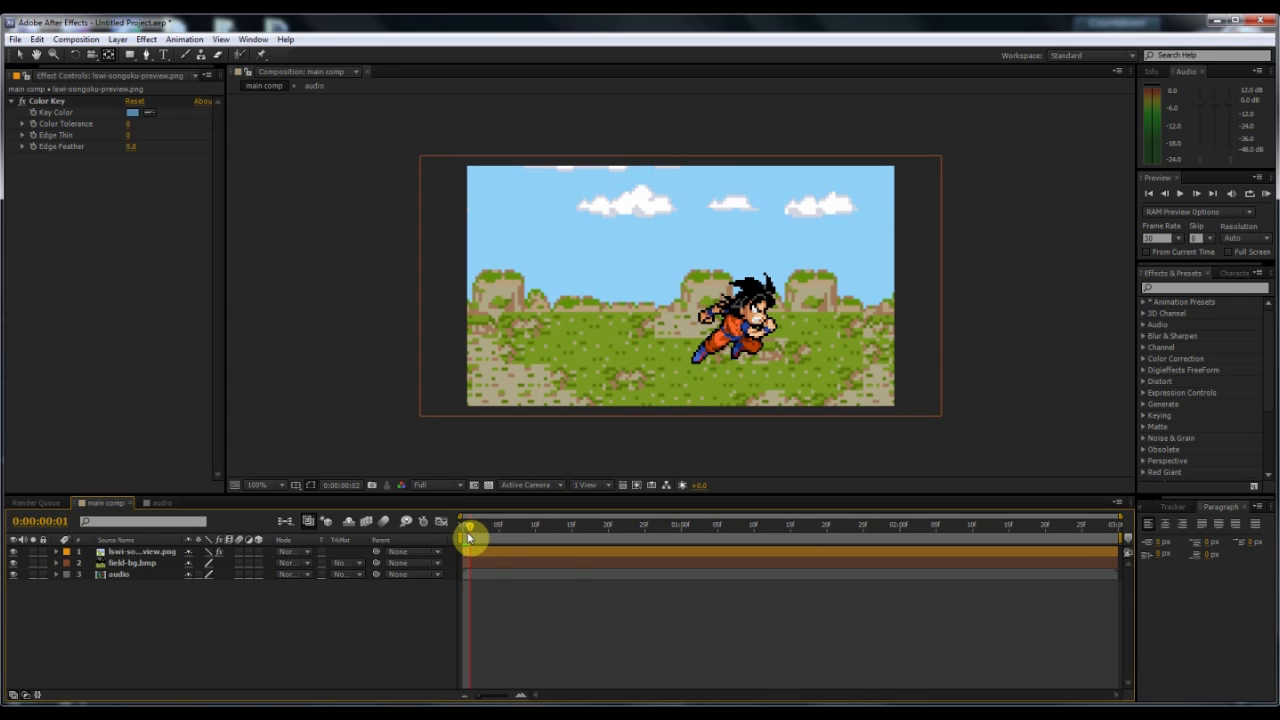
left_click_drag(466, 539, 572, 561)
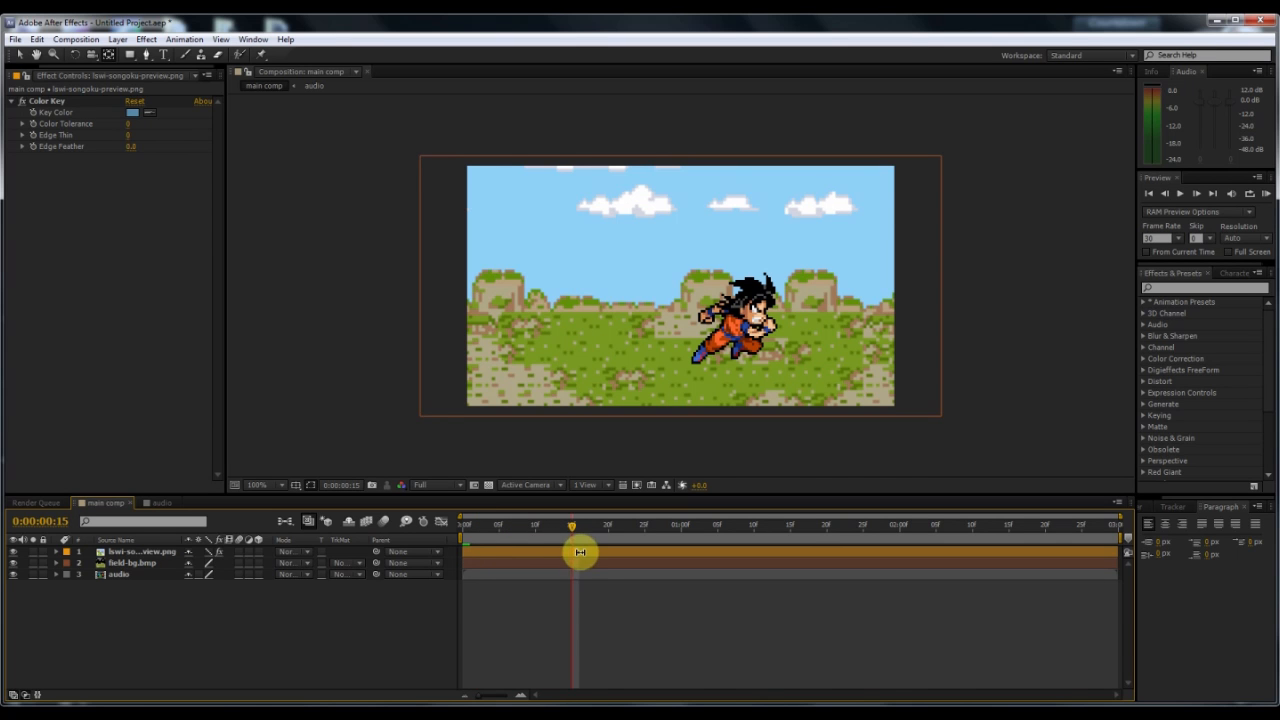
left_click(562, 553)
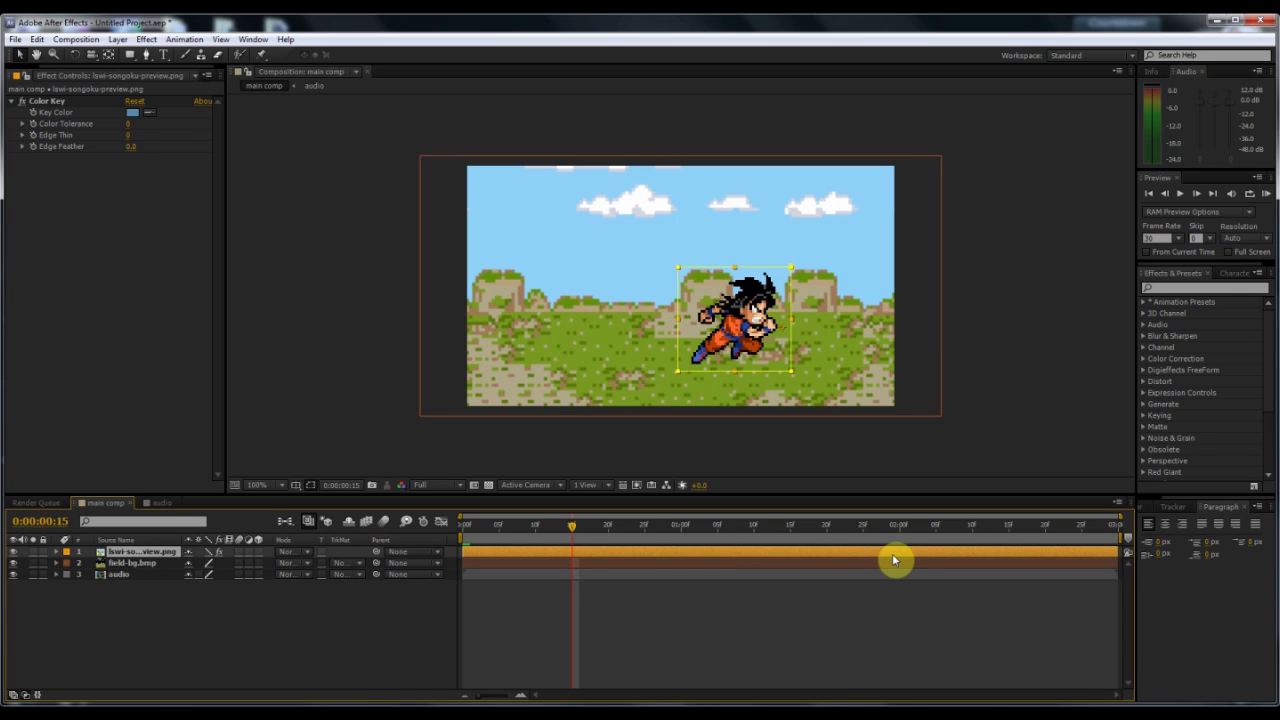
key("ctrl+shift+d")
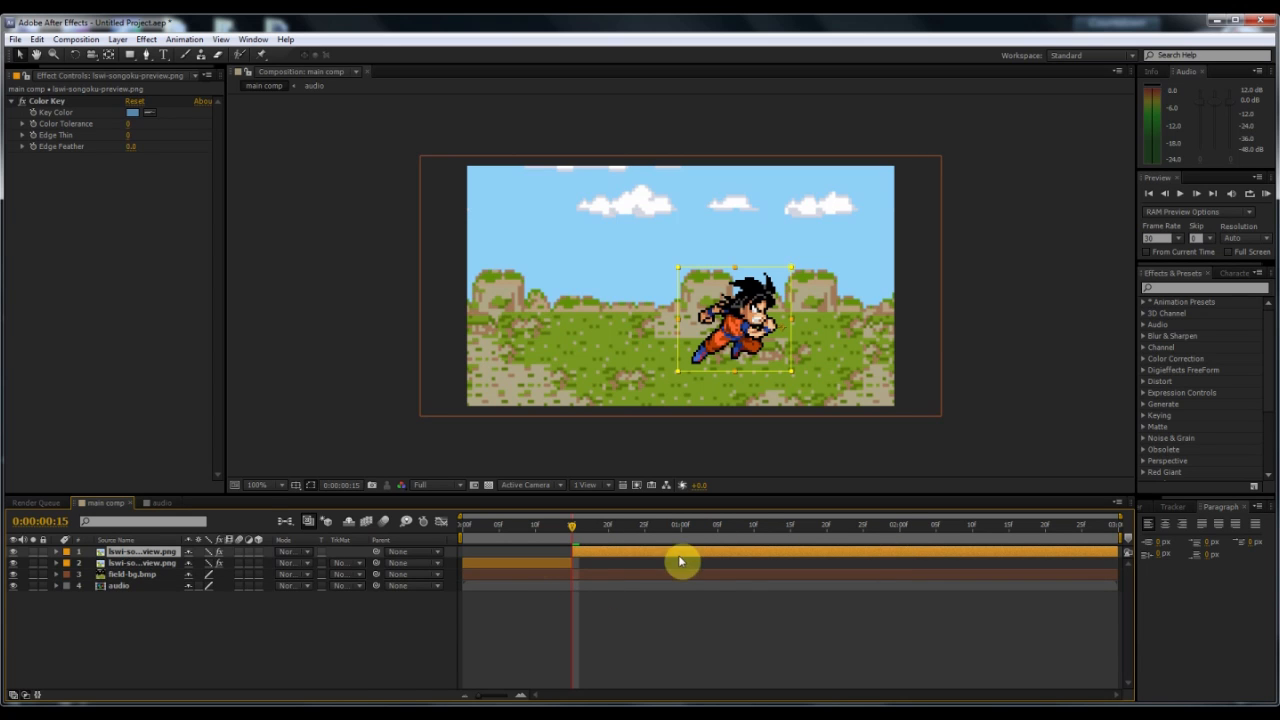
left_click(543, 566)
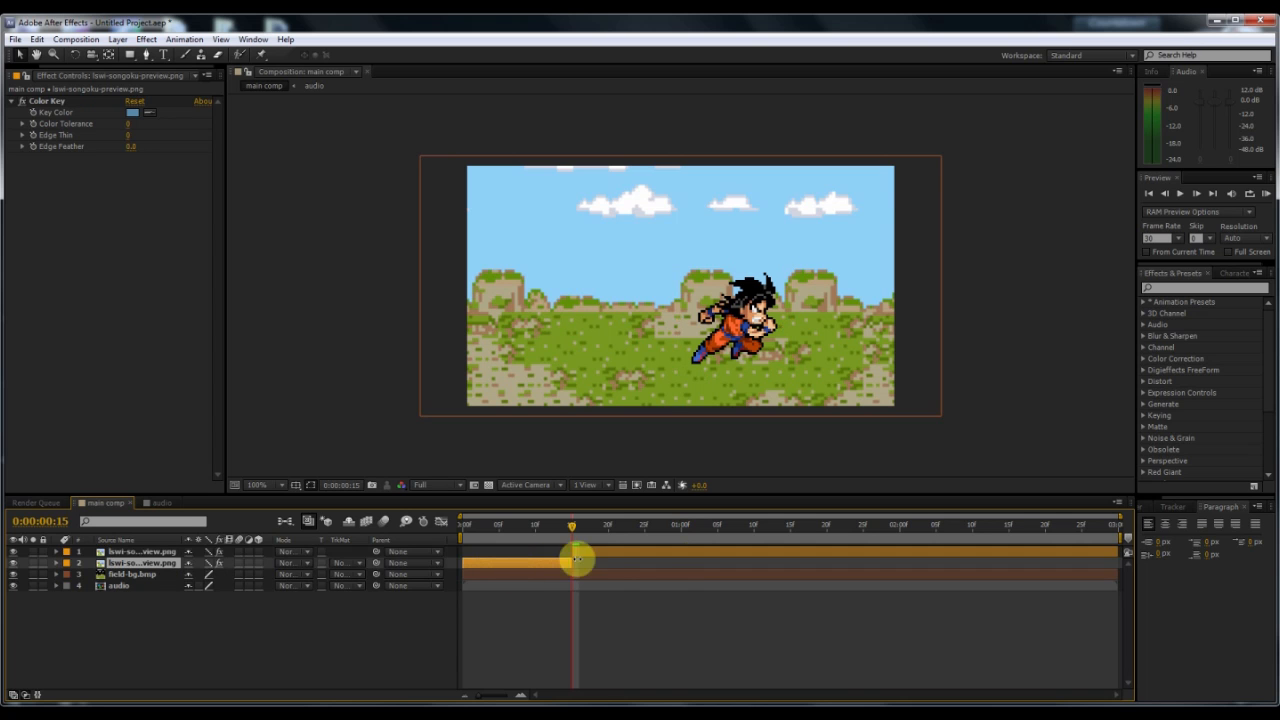
key("Delete")
left_click(572, 551)
mouse_move(574, 530)
left_mouse_down()
mouse_move(461, 541)
mouse_move(578, 590)
mouse_move(573, 531)
left_mouse_up()
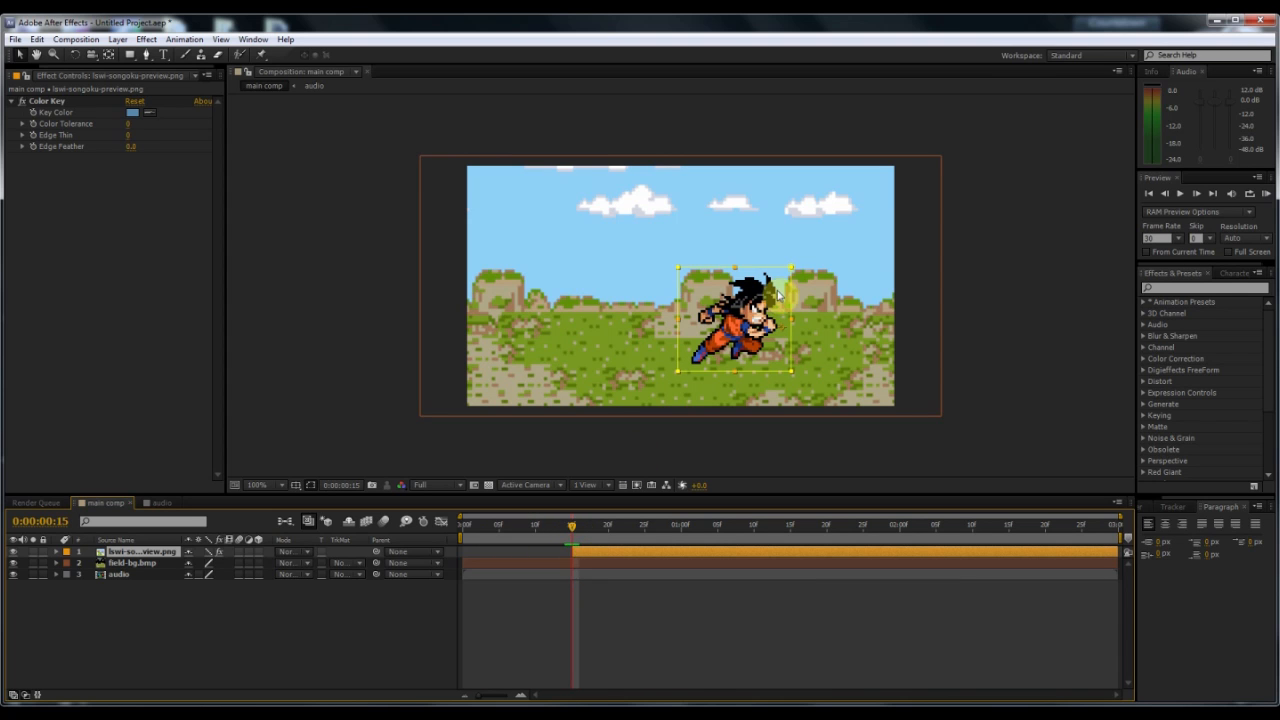
Move the running pose just outside the frame's left edge and set a Position keyframe of -23, 253 at 0:00:00:15
left_click_drag(750, 320, 745, 318)
left_click_drag(600, 288, 423, 333)
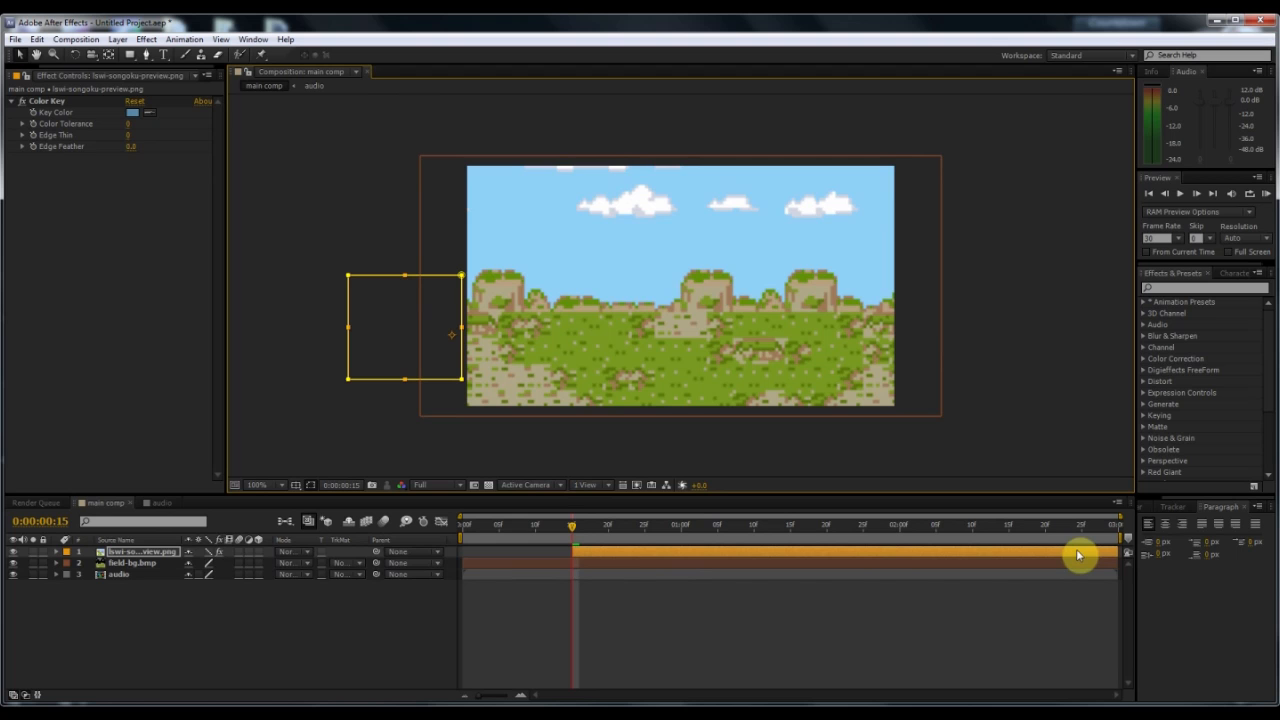
key("alt+shift+p")
left_click(90, 564)
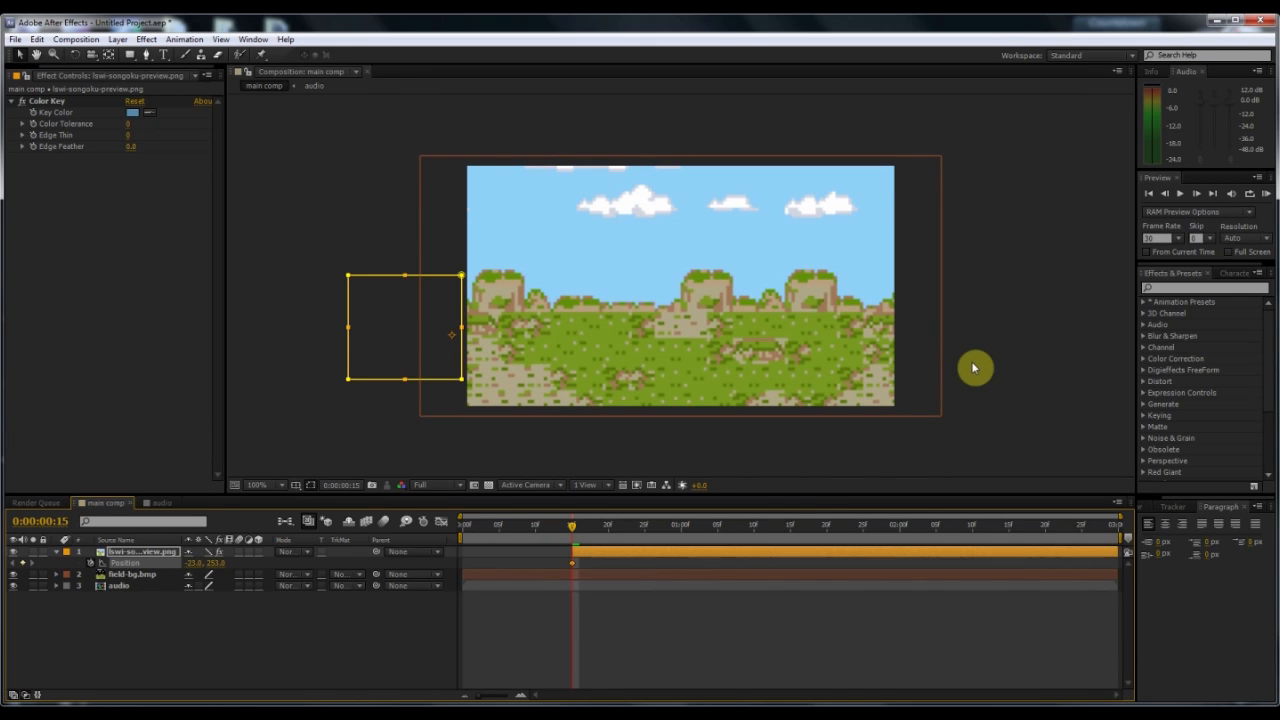
key("Page_Down")
key("Page_Down")
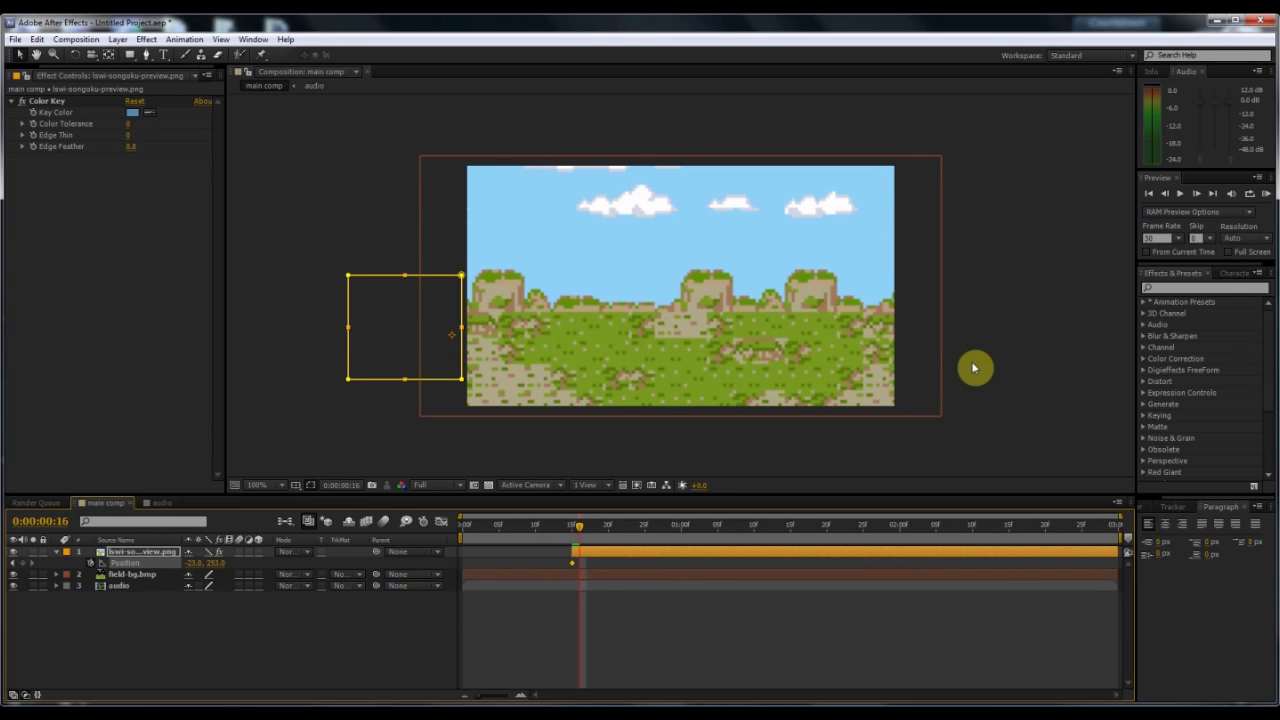
key("Page_Down")
key("Page_Down")
key("Page_Down")
key("Page_Up")
key("Page_Up")
key("Page_Up")
key("Page_Up")
key("Page_Up")
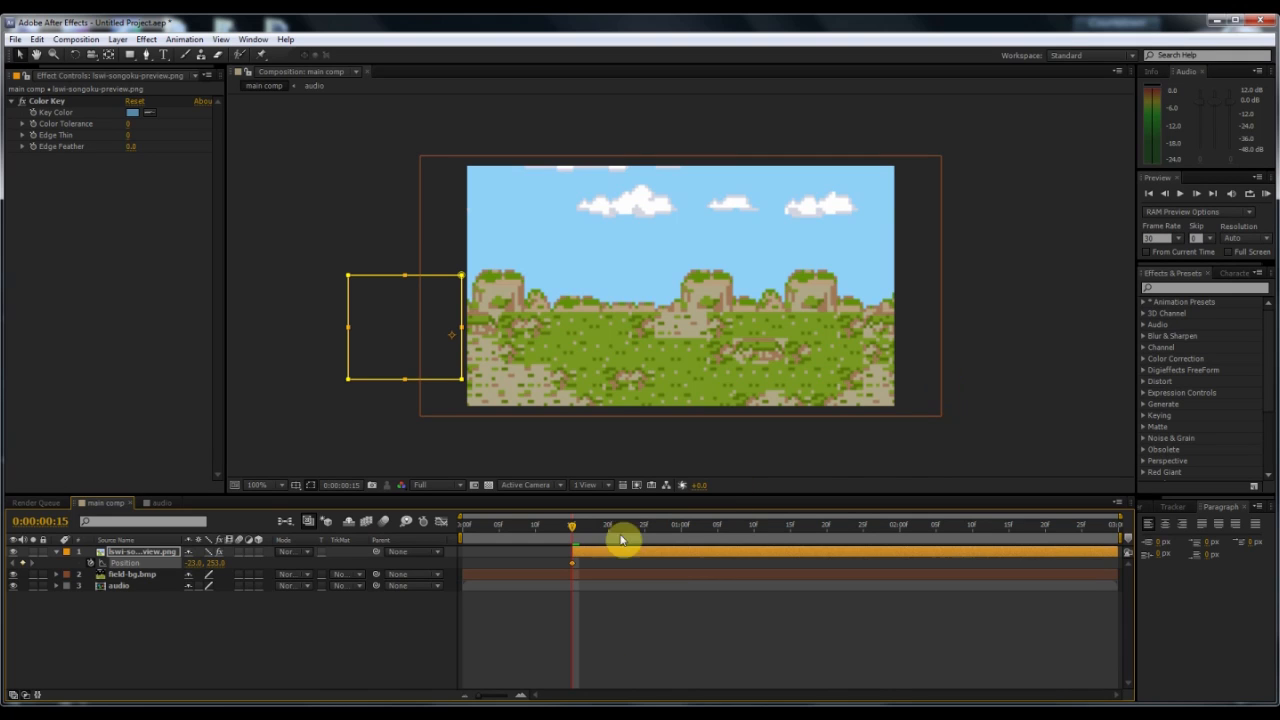
Add a Position keyframe at 0:00:00:18 and move the running pose horizontally into the frame to 385, 253
key("Page_Down")
key("Page_Down")
key("Page_Down")
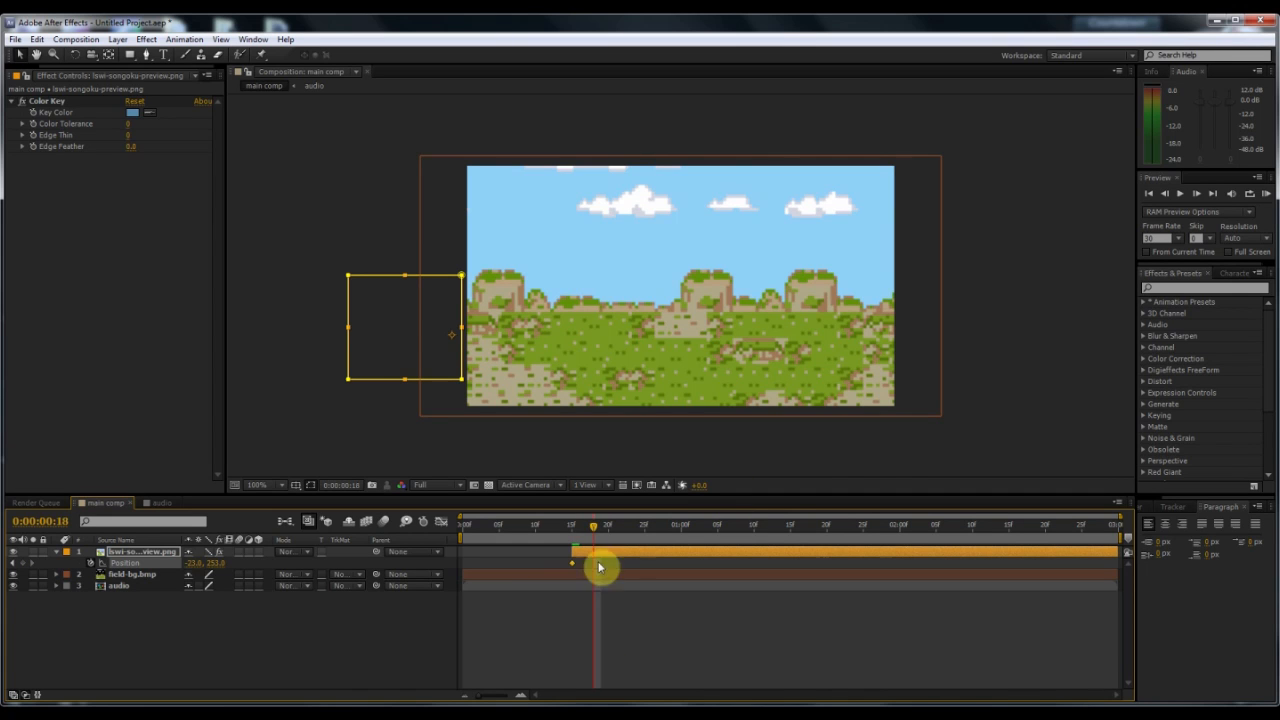
left_click(22, 563)
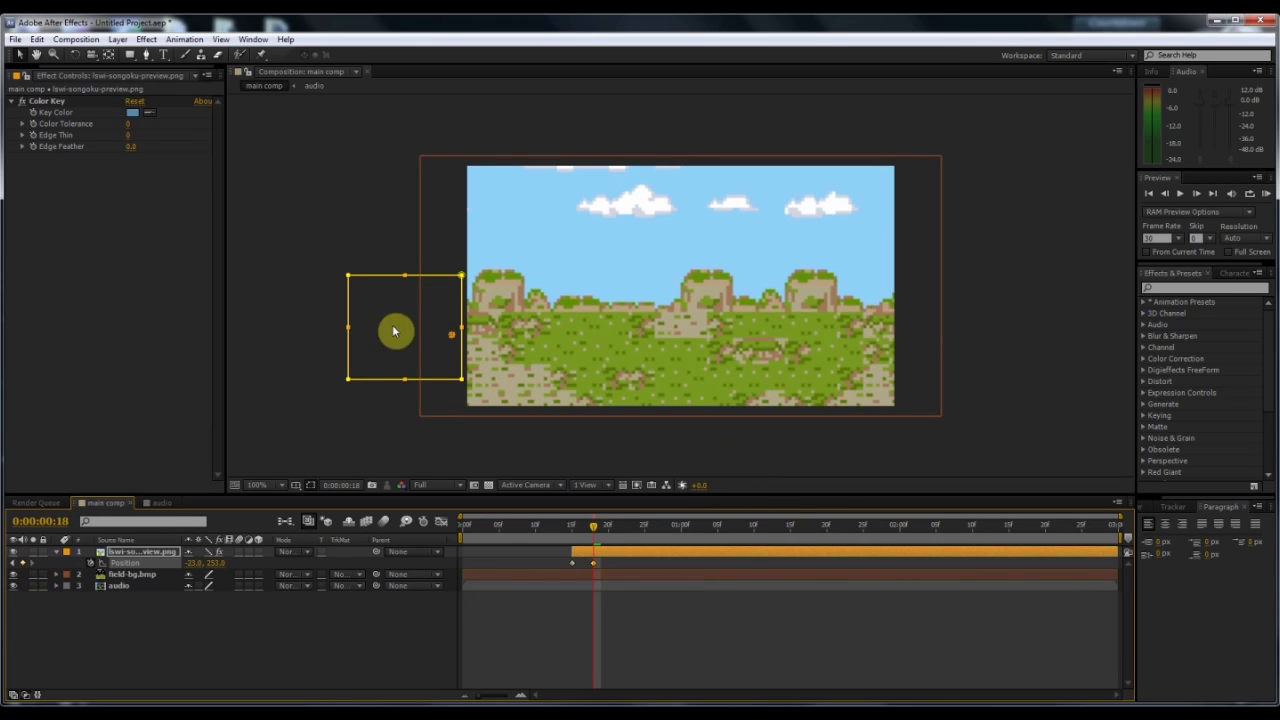
left_click_drag(406, 329, 667, 338)
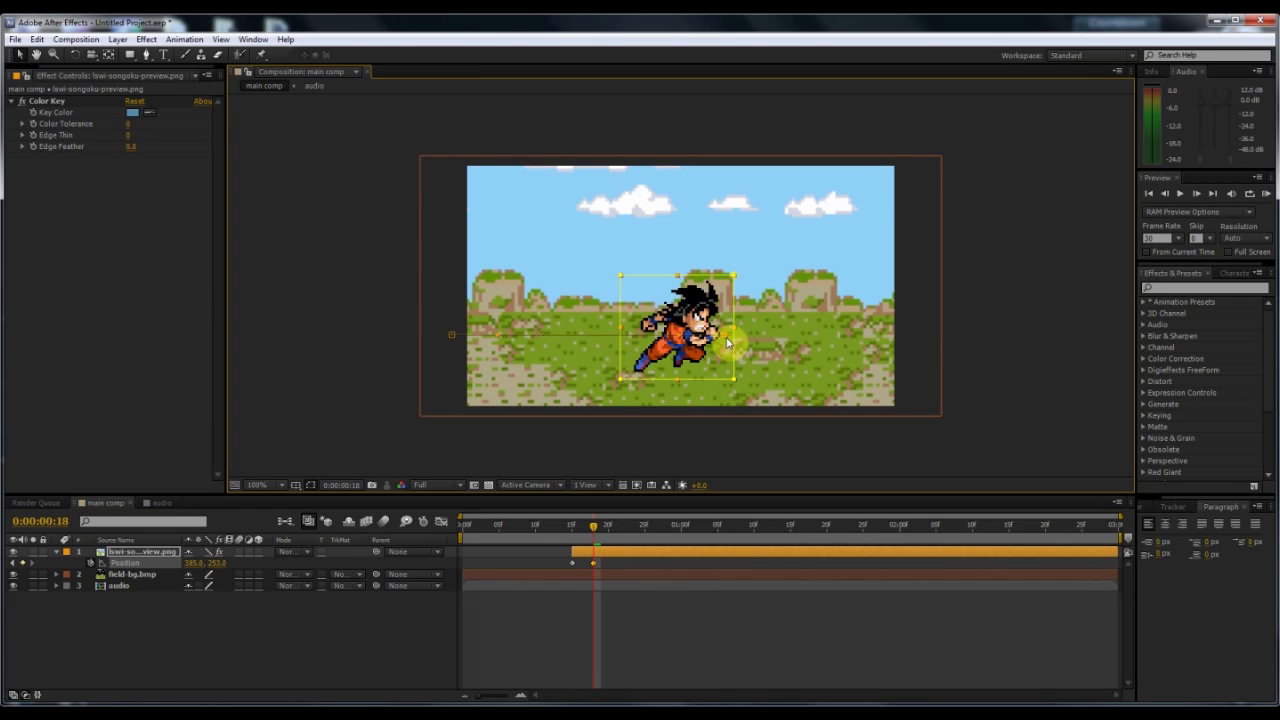
Split the sprite layer at 0:00:00:19 and collapse the properties of the earlier segment
key("Page_Down")
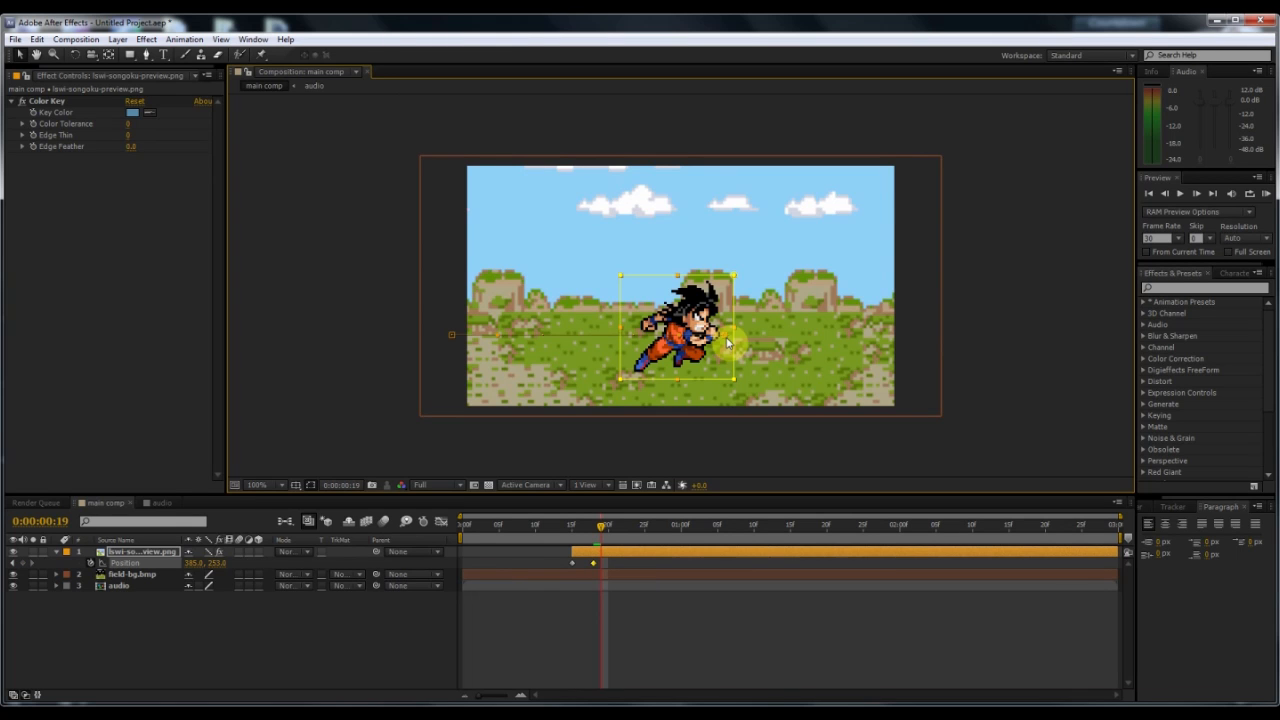
key("Tab")
left_click(717, 442)
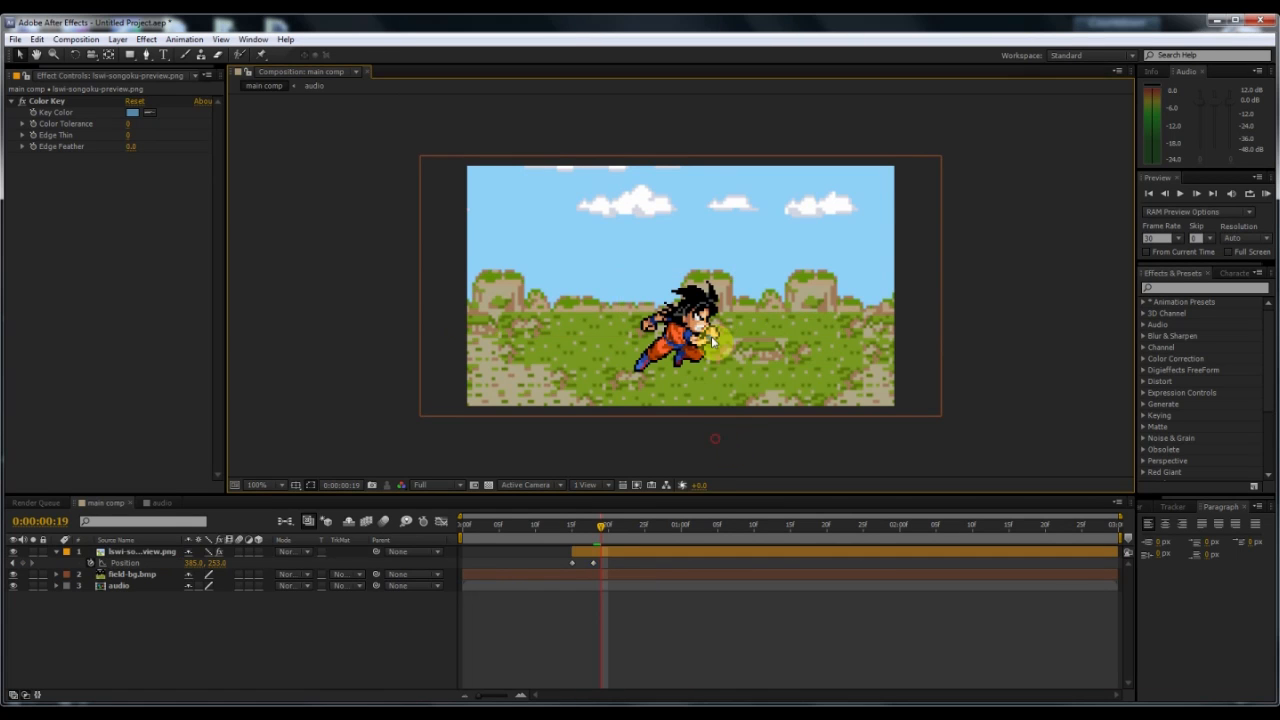
left_click(649, 553)
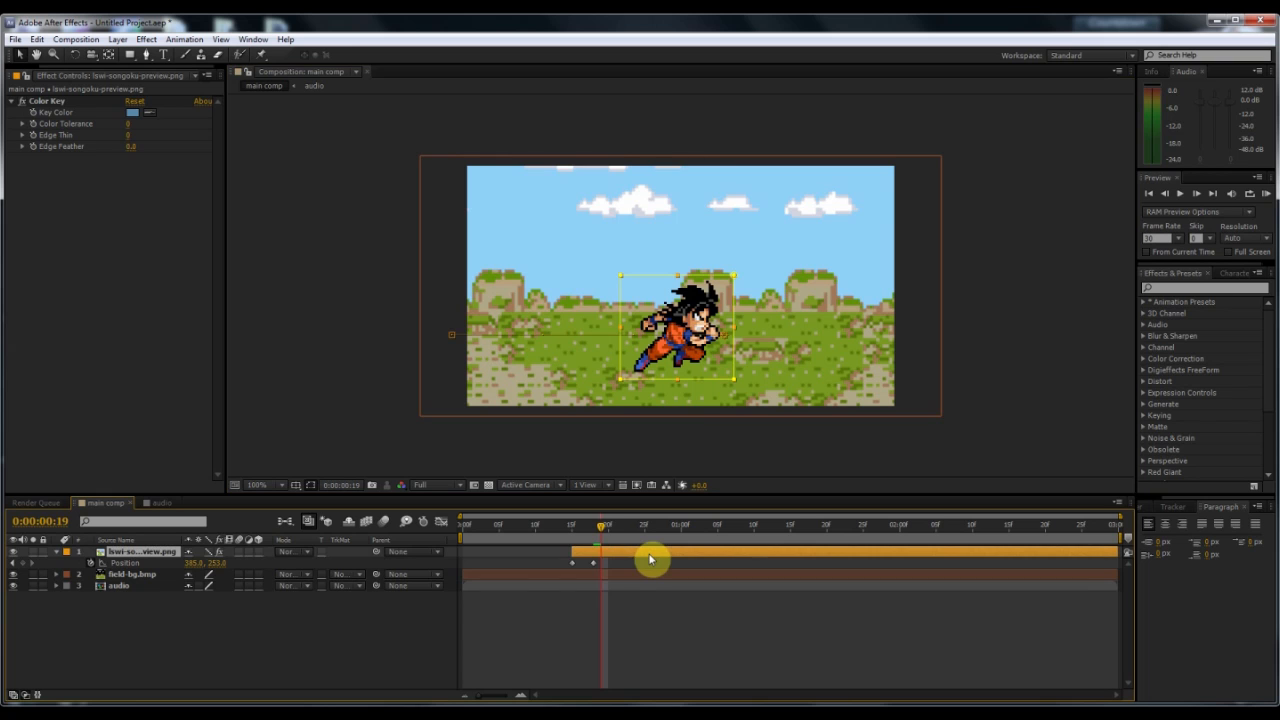
key("ctrl+shift+d")
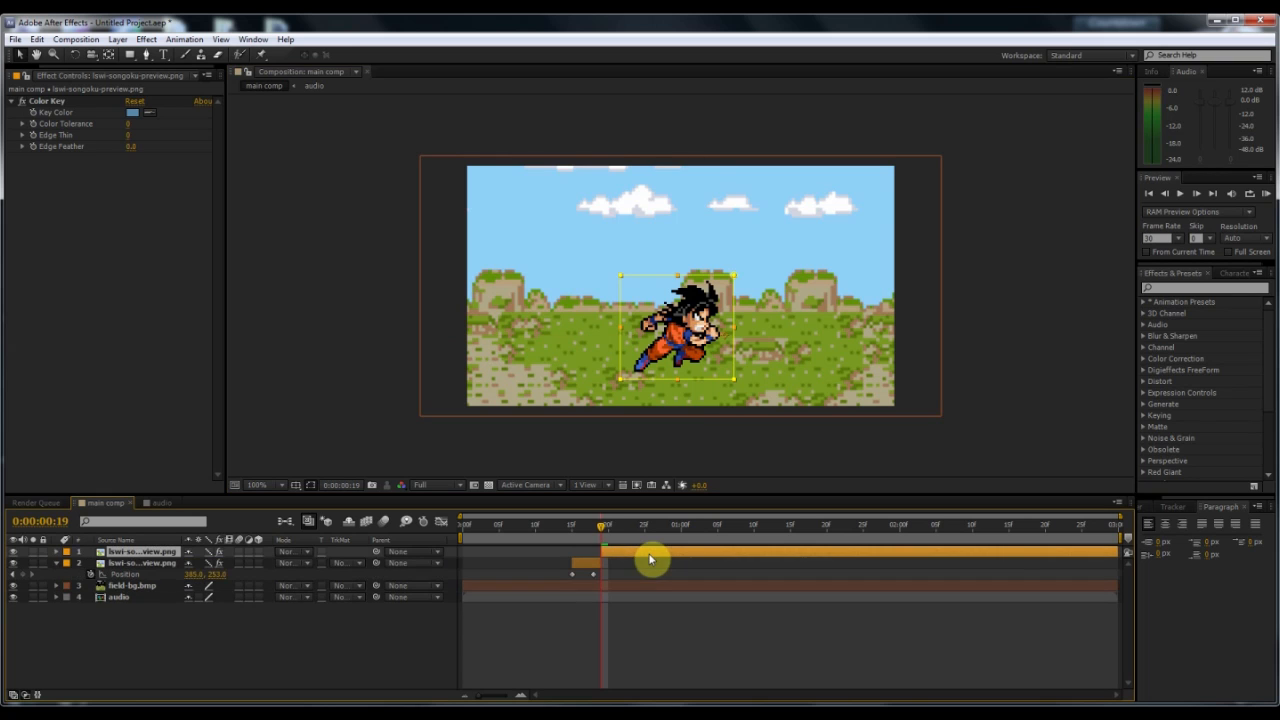
left_click(57, 564)
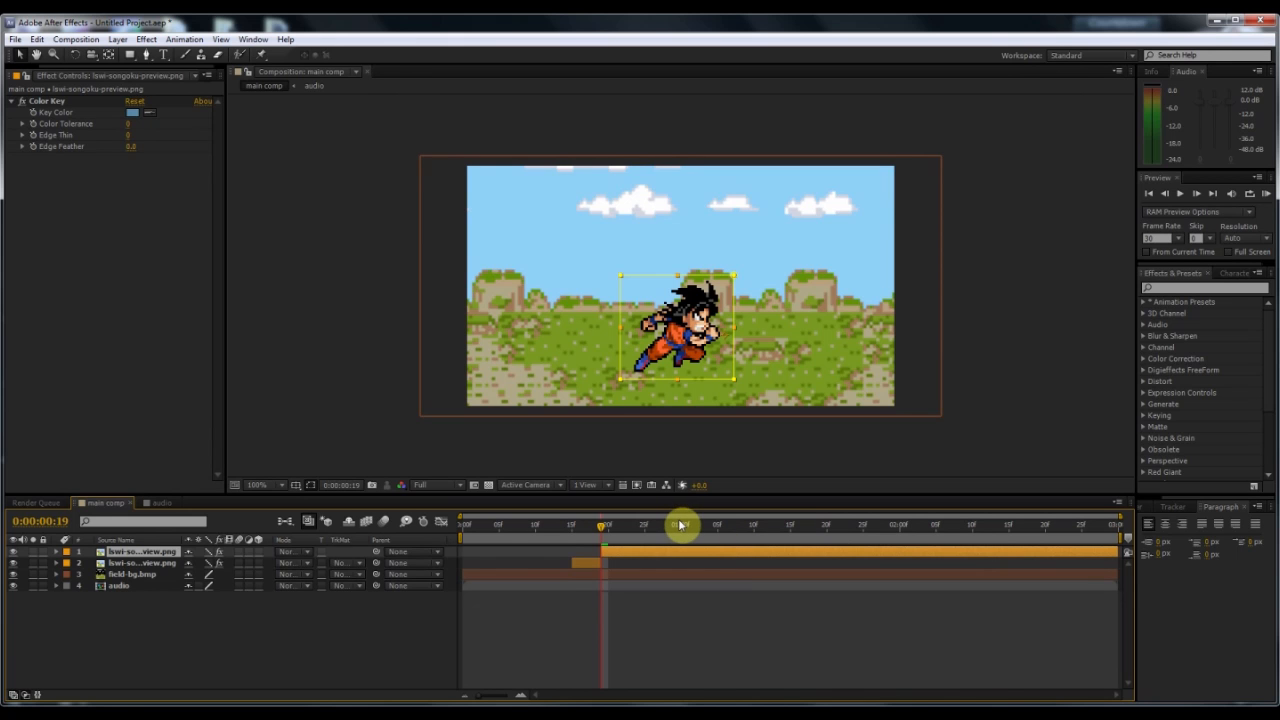
Remove all Position keyframes from the segment starting at 0:00:00:19, then collapse its properties
key("p")
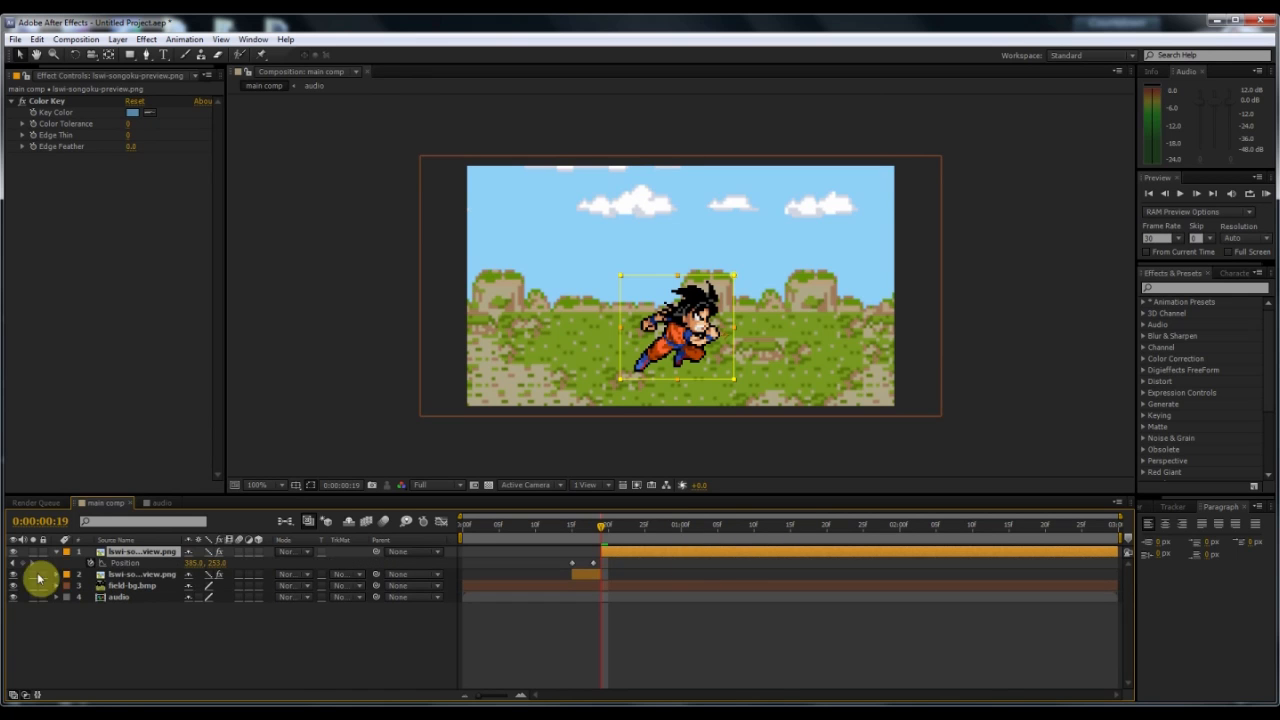
left_click(93, 563)
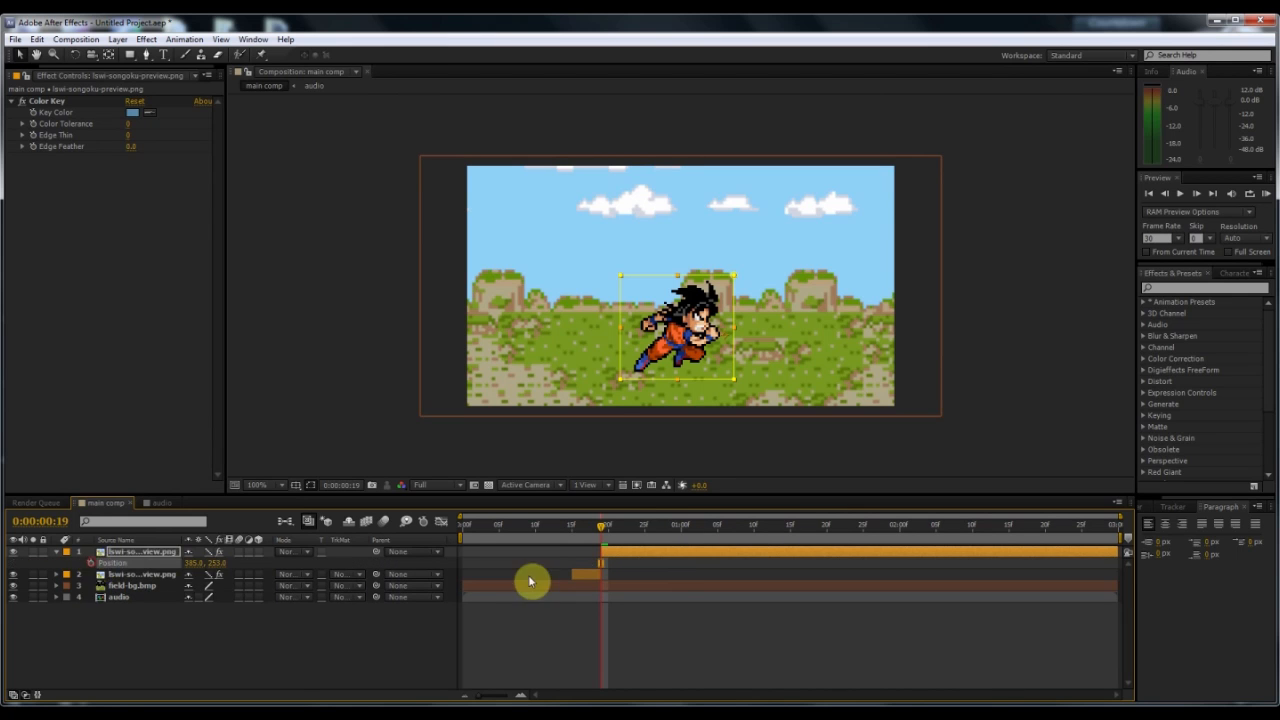
left_click_drag(580, 529, 602, 548)
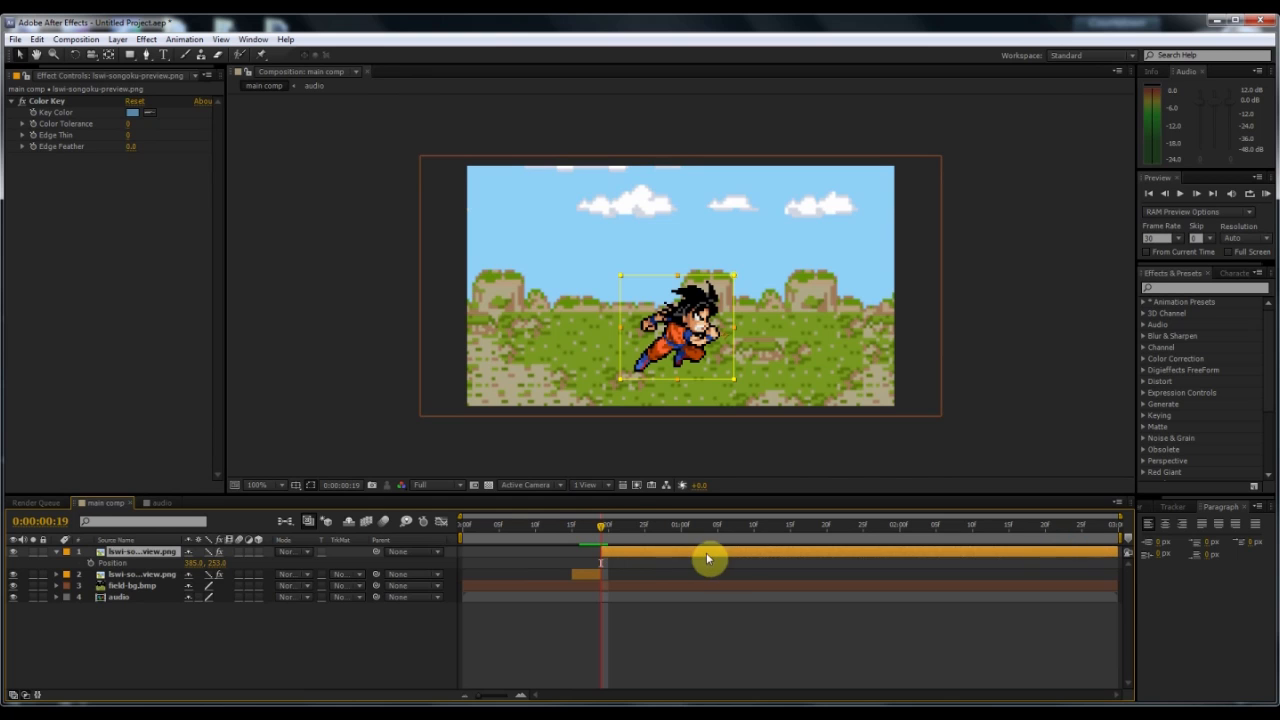
left_click(57, 552)
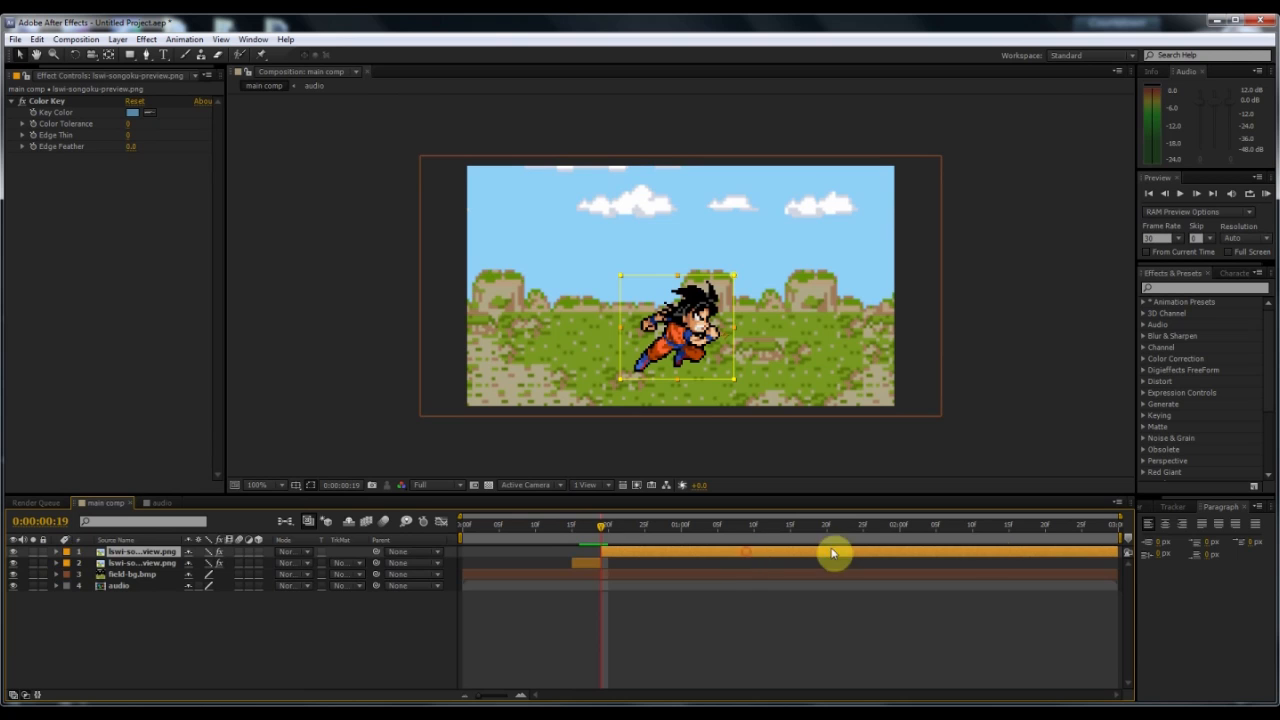
Move Mask 1 of the top sprite layer over the standing Goku pose and extend its lower corners to include the feet
key("m")
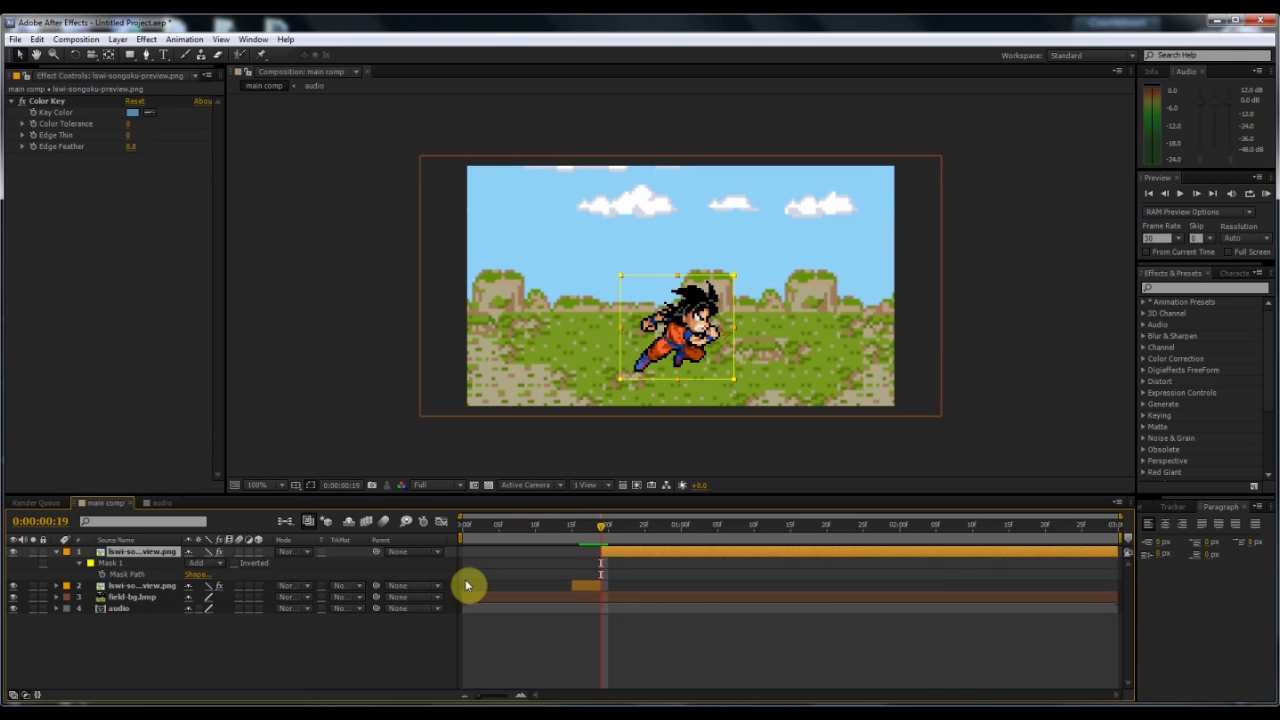
left_click(119, 565)
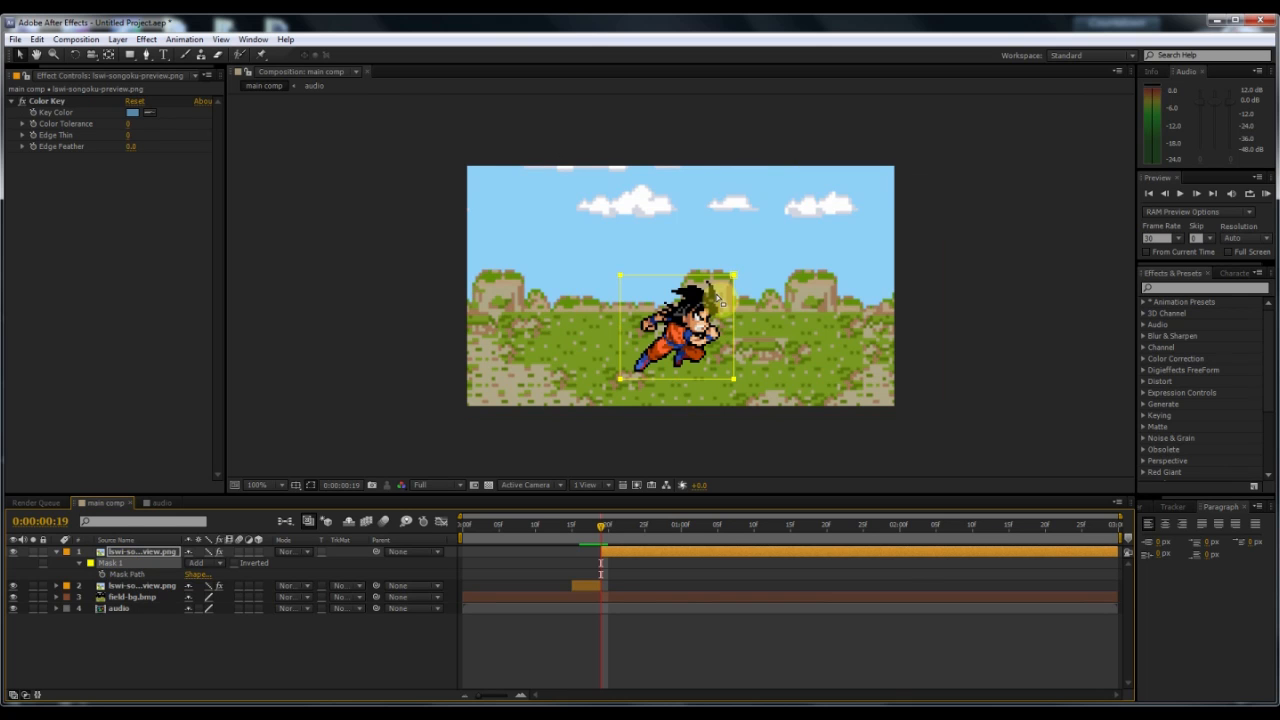
left_click_drag(706, 282, 614, 261)
left_click(546, 378)
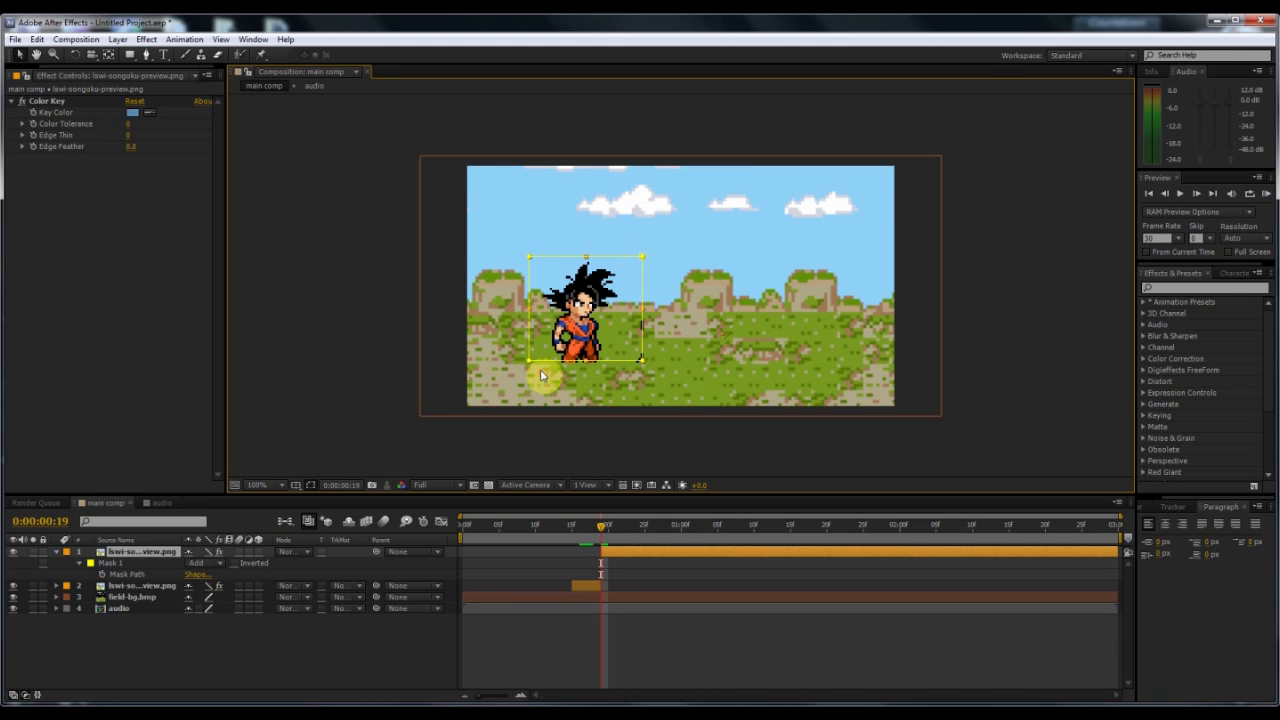
left_click_drag(527, 361, 536, 391)
left_click_drag(643, 364, 616, 386)
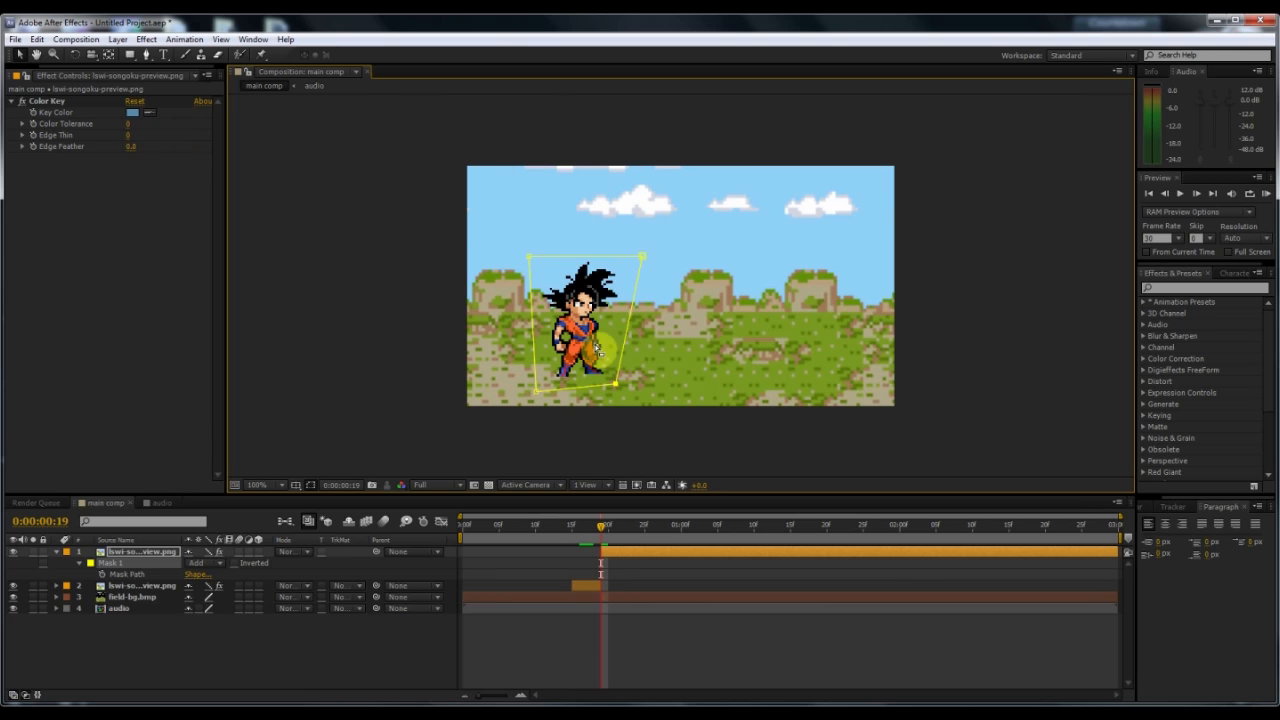
Move the top sprite layer's anchor point to the standing pose with the Pan Behind tool, then return to the Selection tool
left_click(632, 554)
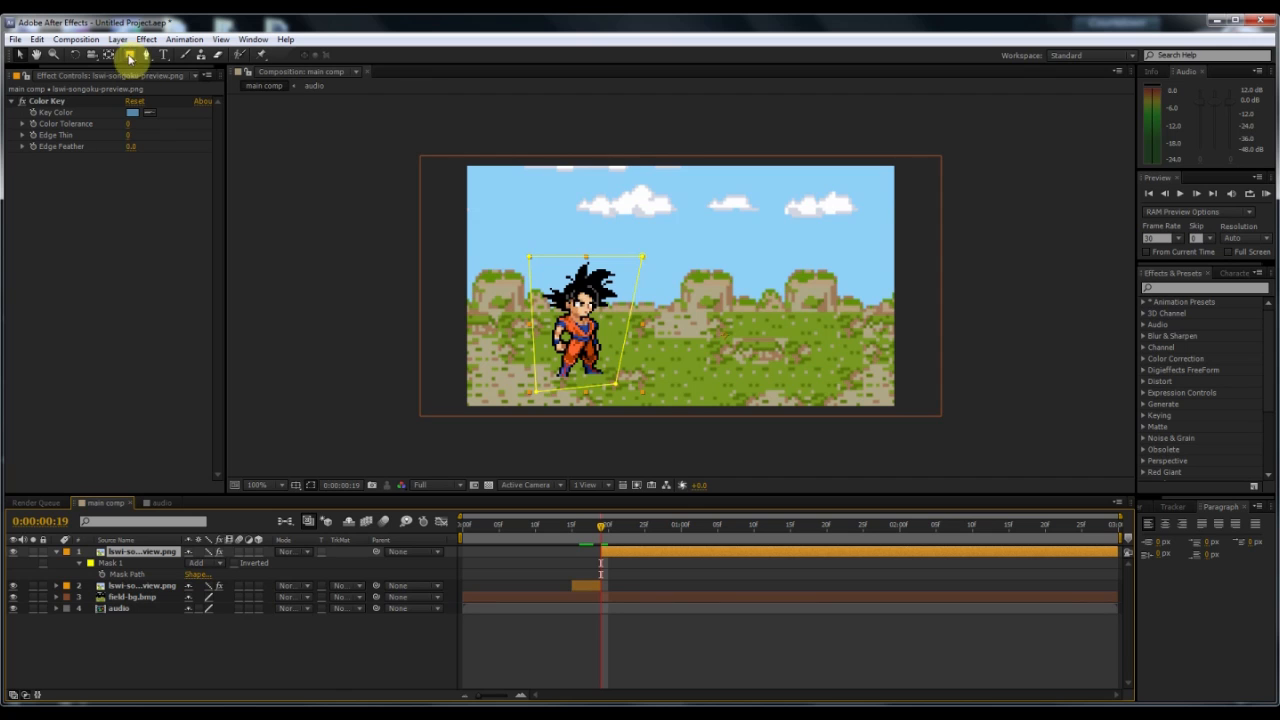
left_click(110, 55)
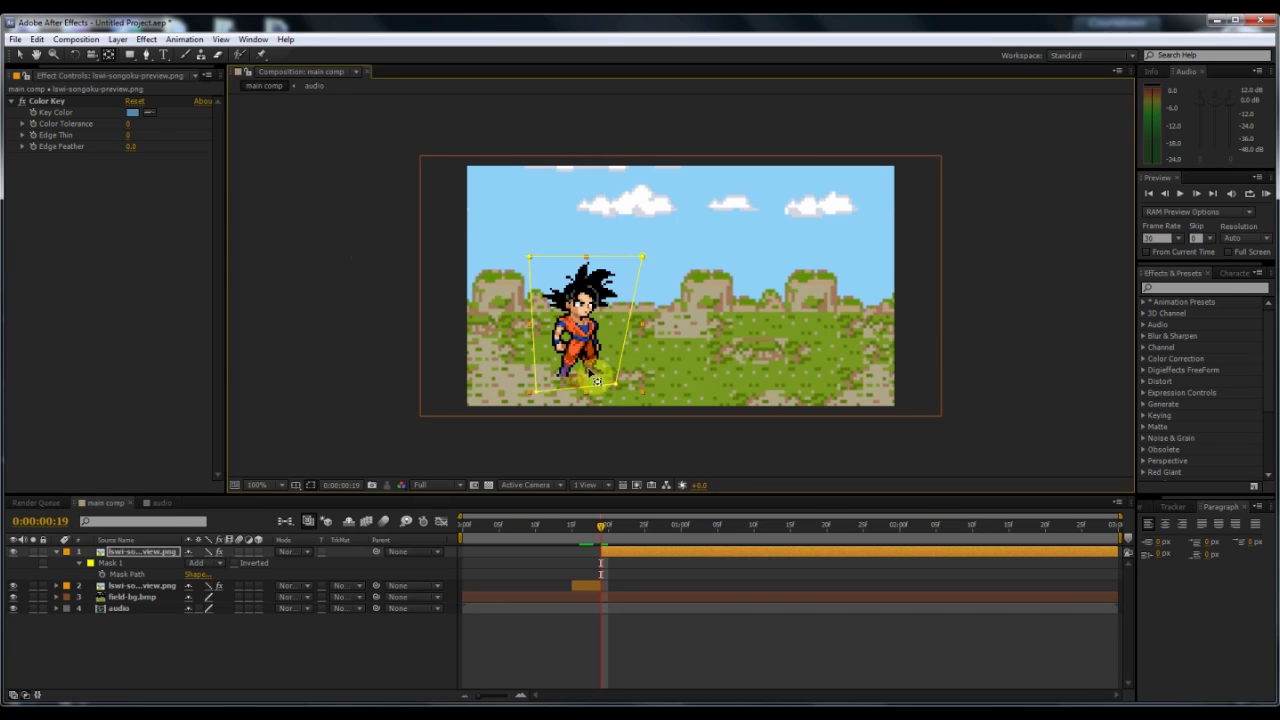
left_click(18, 56)
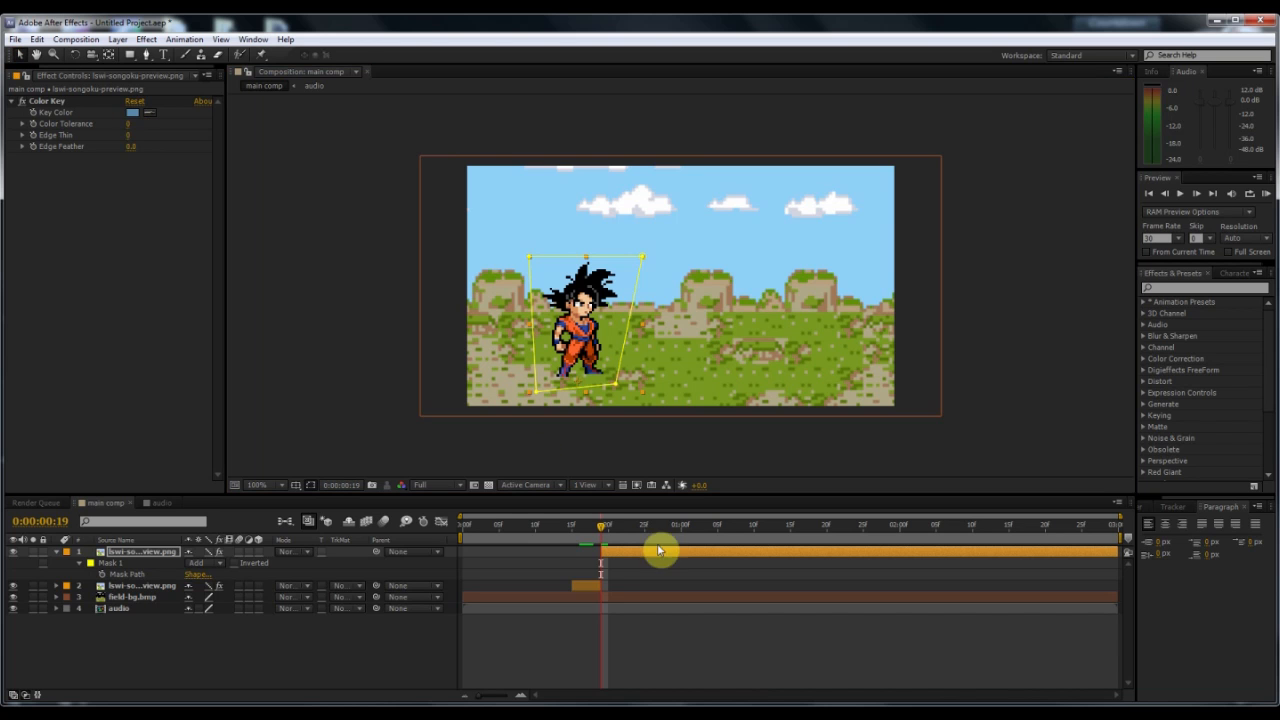
Shift the top sprite layer to 0:00:00:18, align the standing Goku over the running pose, and return the layer start to 0:00:00:19
left_click_drag(603, 531, 628, 555)
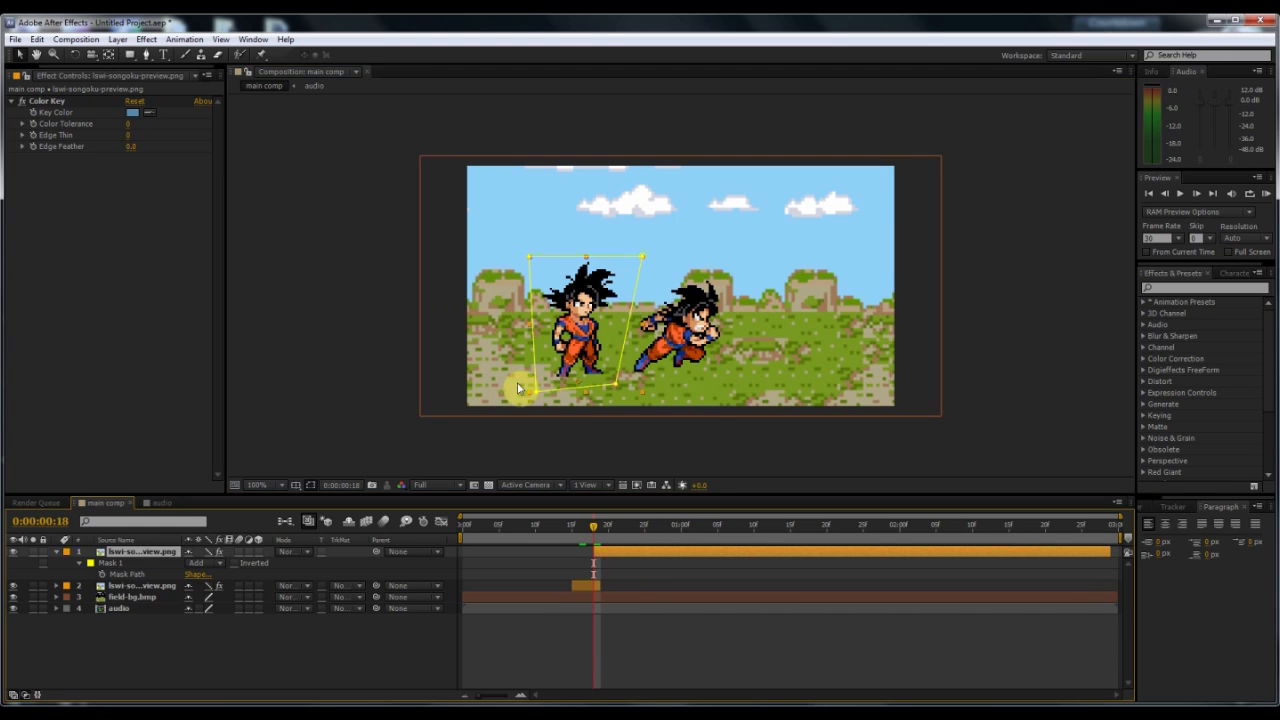
left_click_drag(583, 333, 677, 334)
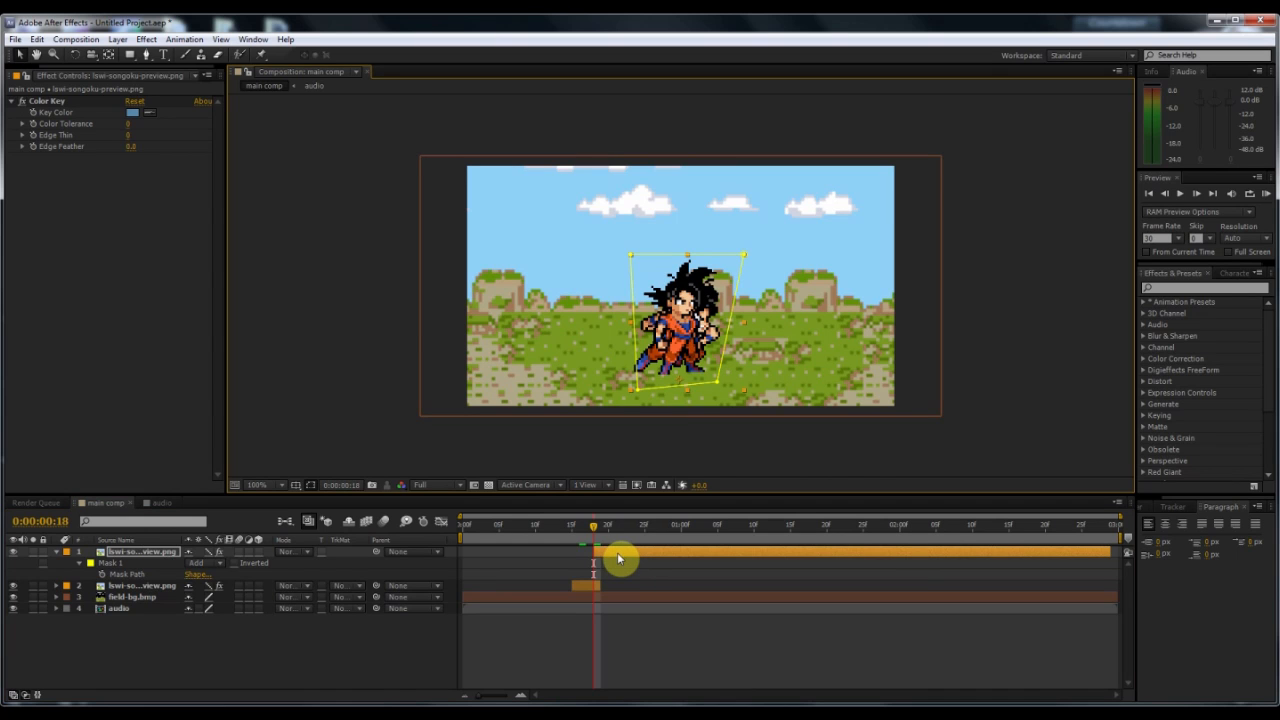
key("Page_Down")
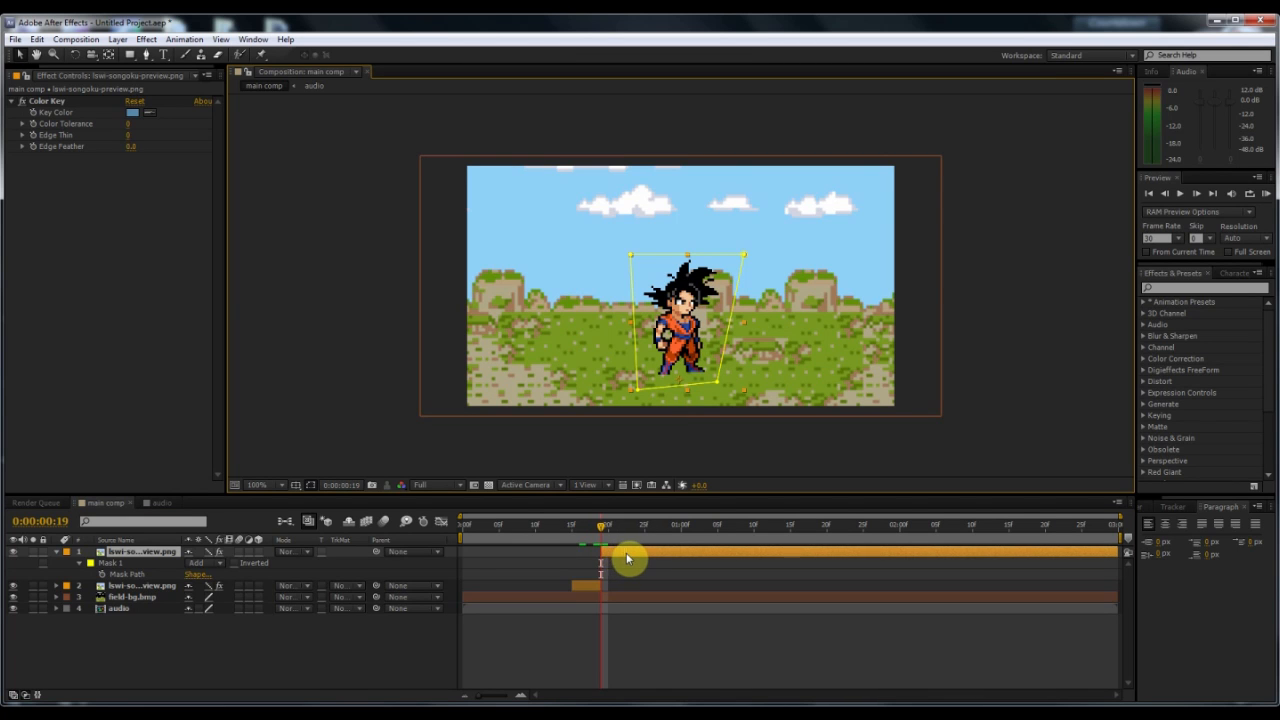
Preview the dash and the switch from the running to the standing pose around 0:00:00:19
left_click(520, 694)
left_click(520, 694)
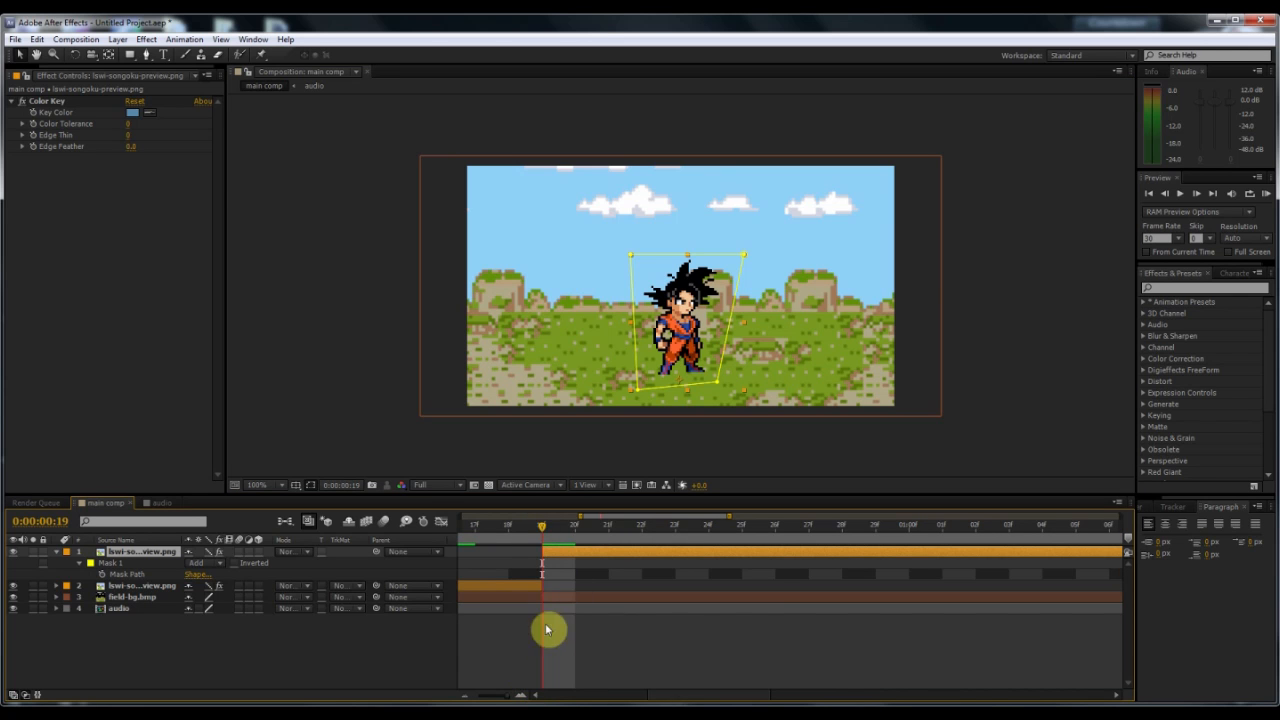
left_click_drag(680, 697, 646, 697)
key("space")
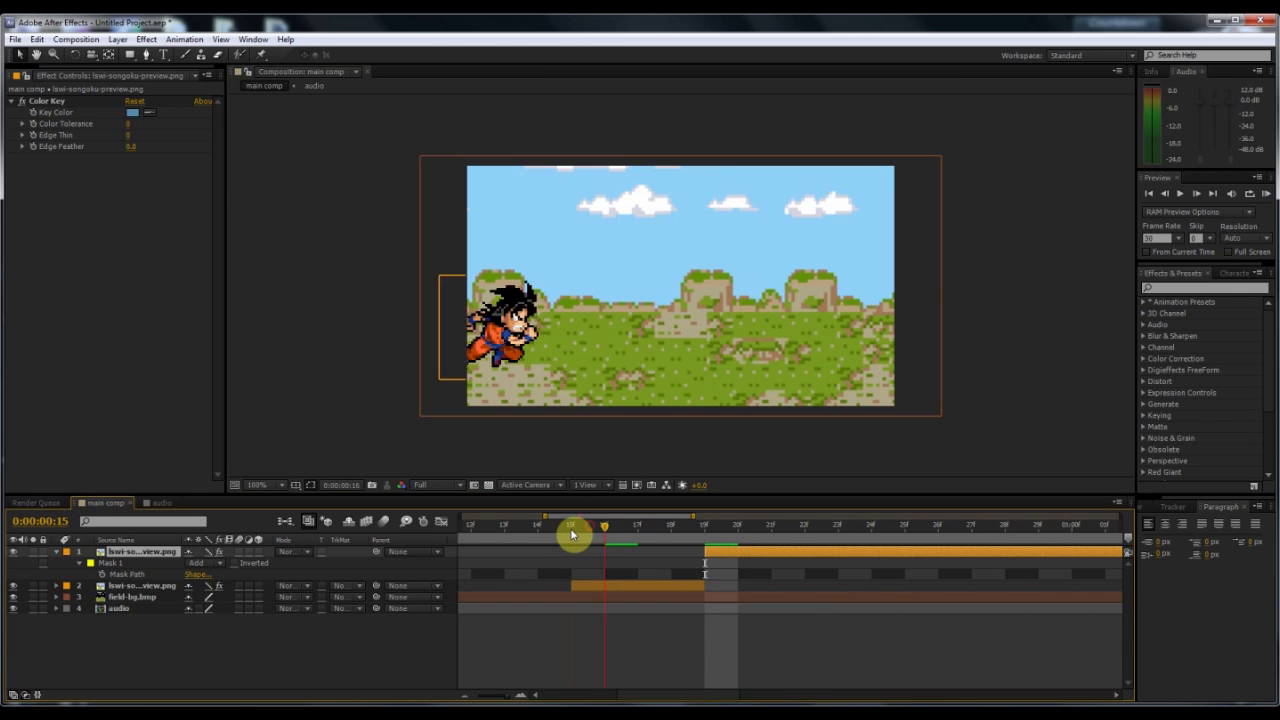
left_click_drag(687, 563, 818, 565)
left_click(462, 697)
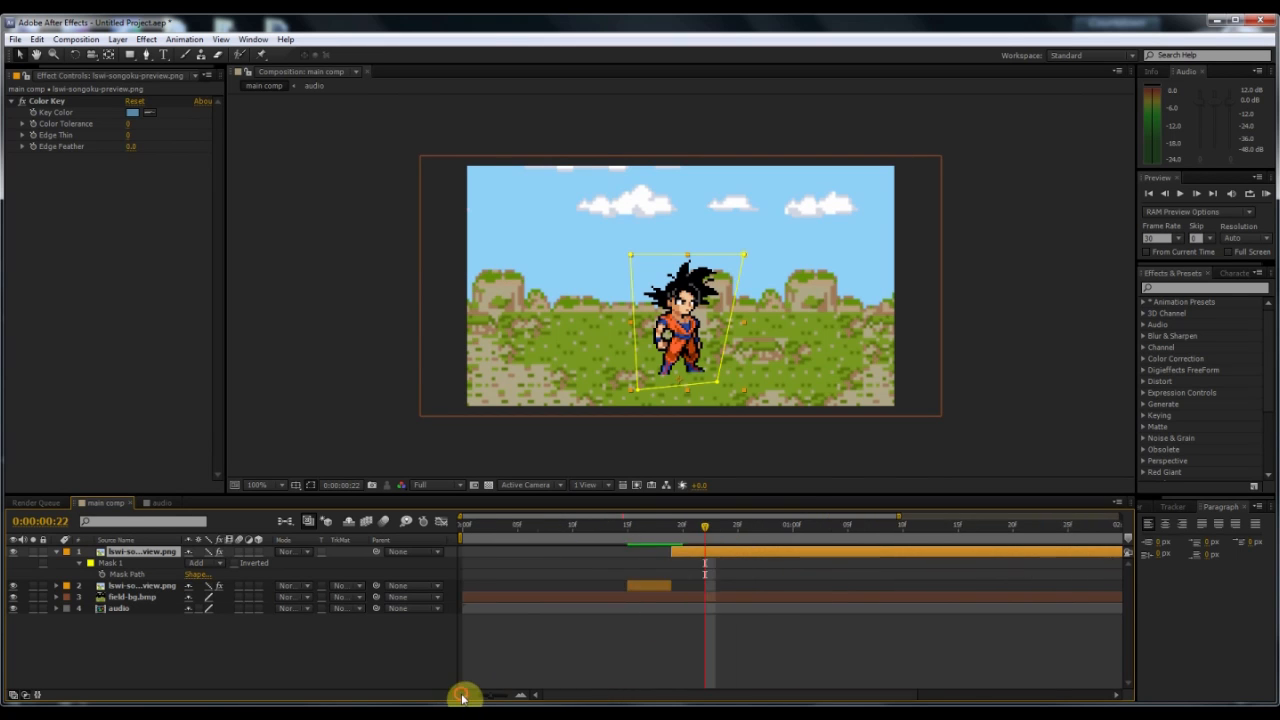
At 0:00:00:19, squash the top sprite layer to a Scale of 350, 300% and start Scale keyframing
left_click(623, 524)
left_click_drag(623, 527, 615, 561)
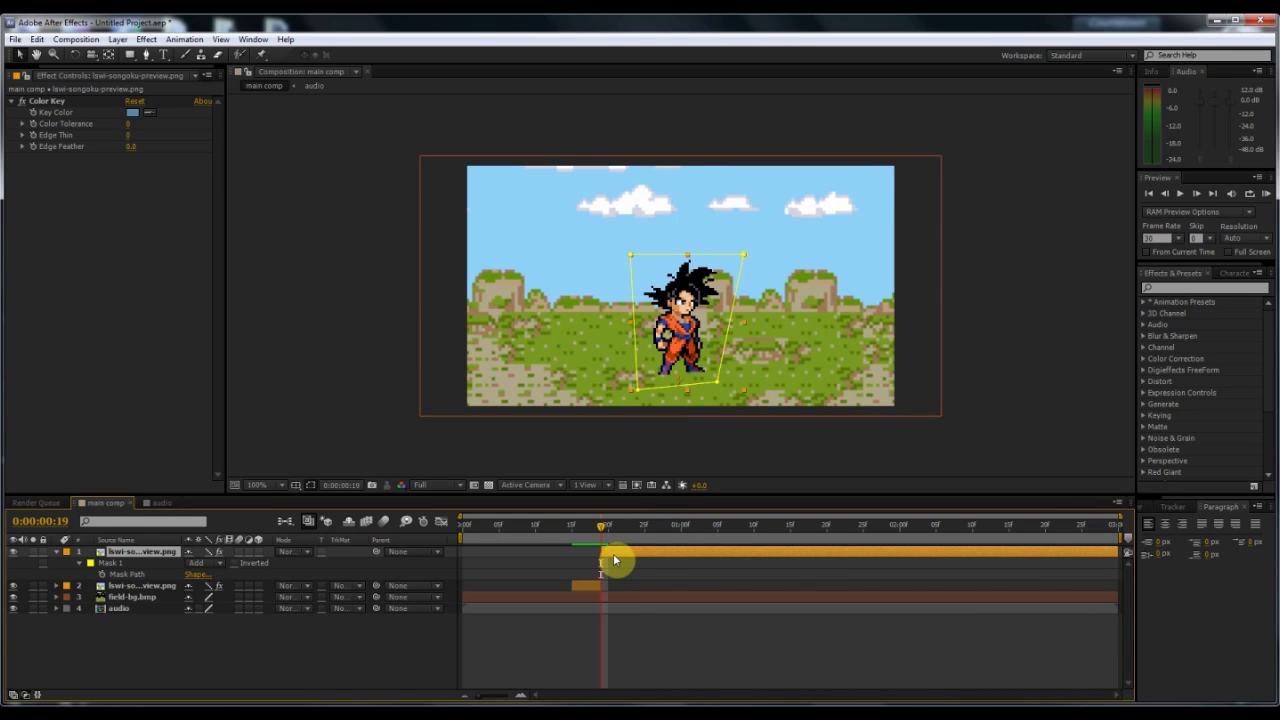
mouse_move(615, 561)
left_mouse_down()
mouse_move(600, 529)
mouse_move(571, 535)
mouse_move(603, 535)
mouse_move(613, 544)
mouse_move(587, 552)
mouse_move(601, 559)
left_mouse_up()
key("s")
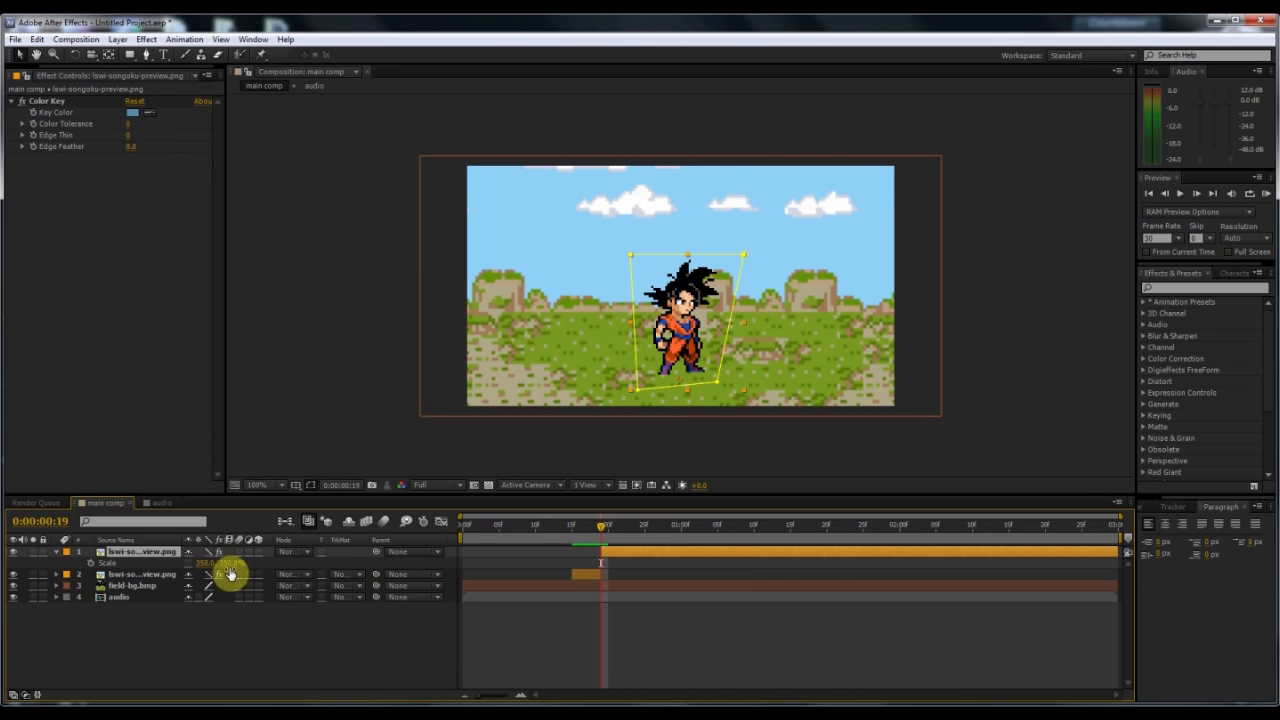
left_click_drag(225, 565, 198, 566)
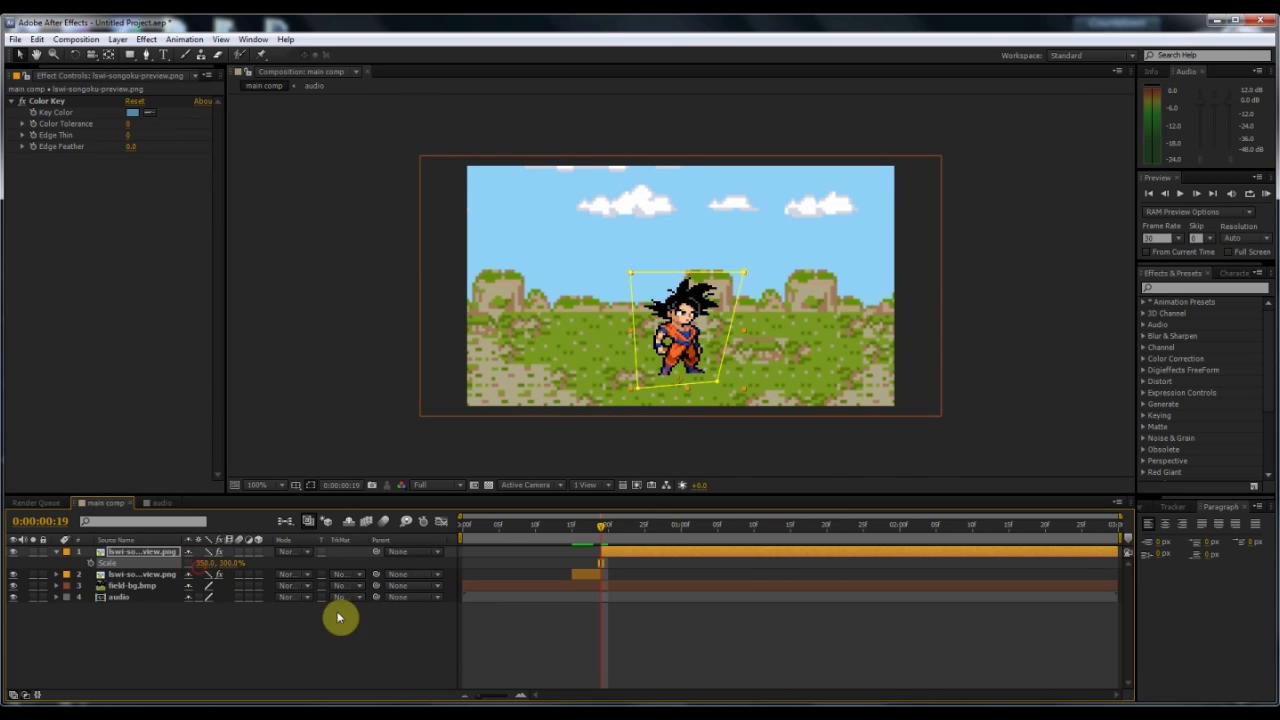
left_click(91, 563)
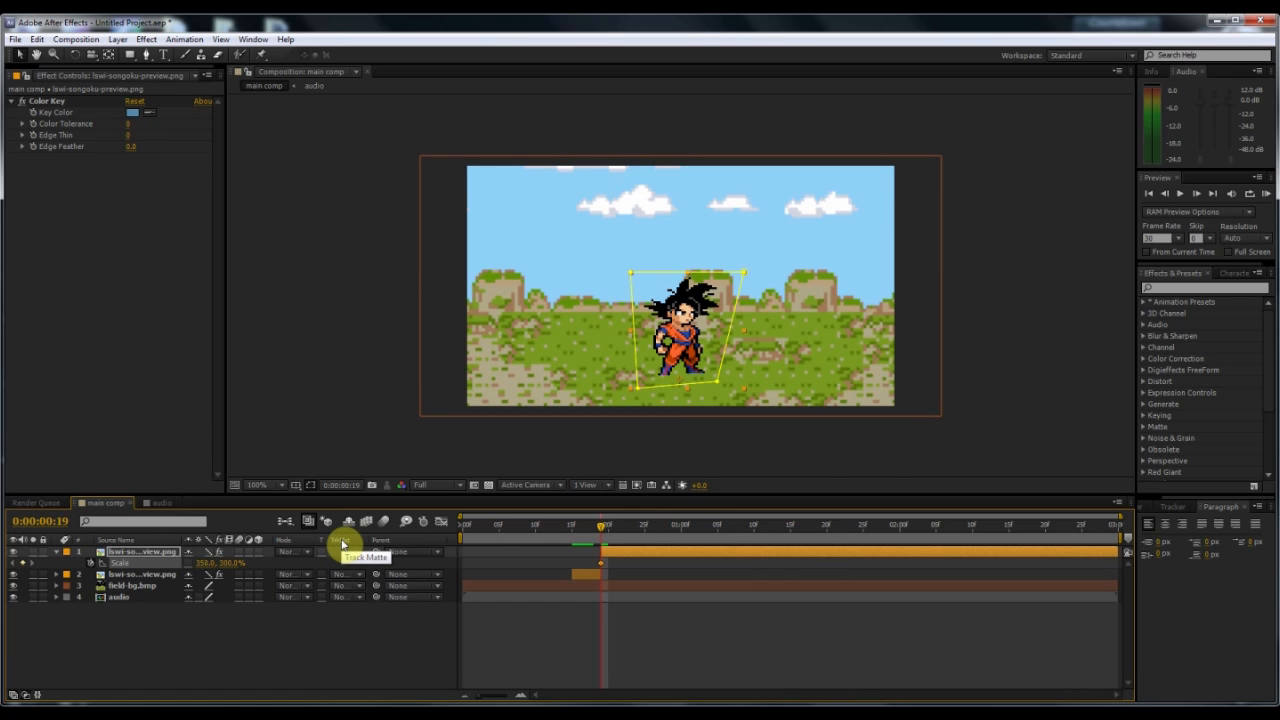
Add a Scale keyframe of 350, 350% at 0:00:00:22 on the top sprite layer, then collapse its properties and return to 0:00:00:19
key("Page_Down")
key("Page_Down")
key("Page_Down")
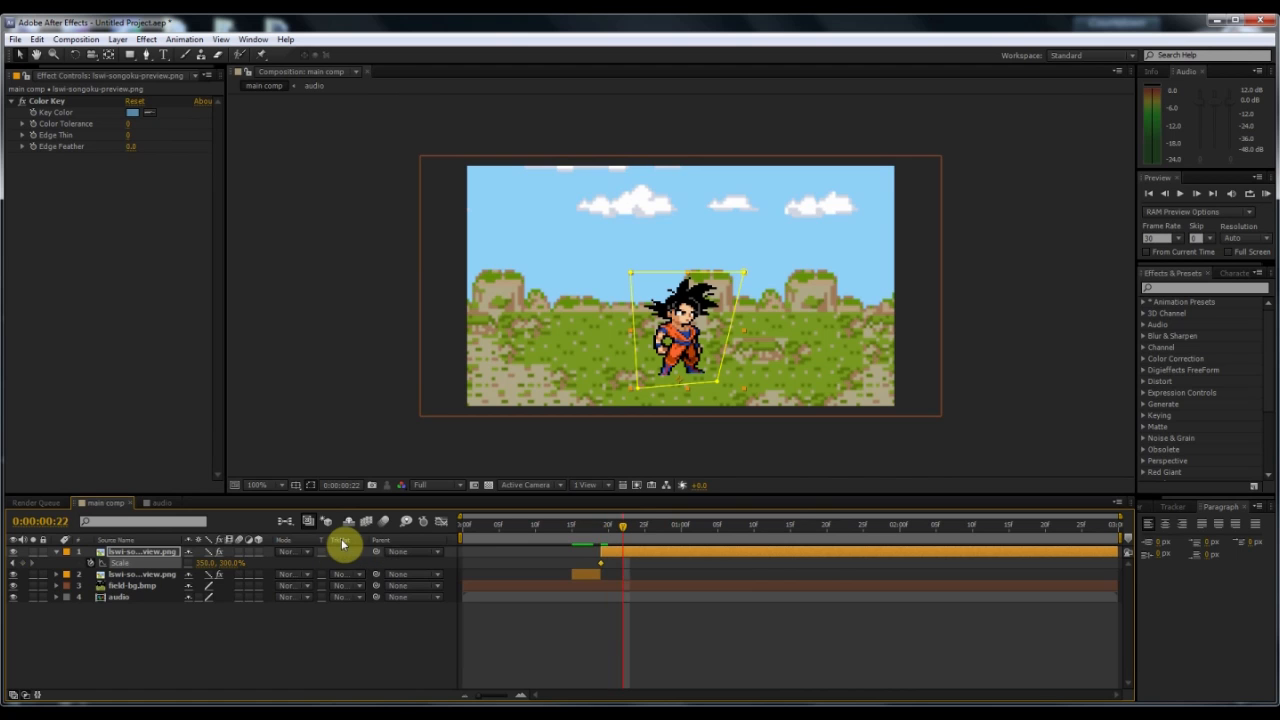
left_click(24, 565)
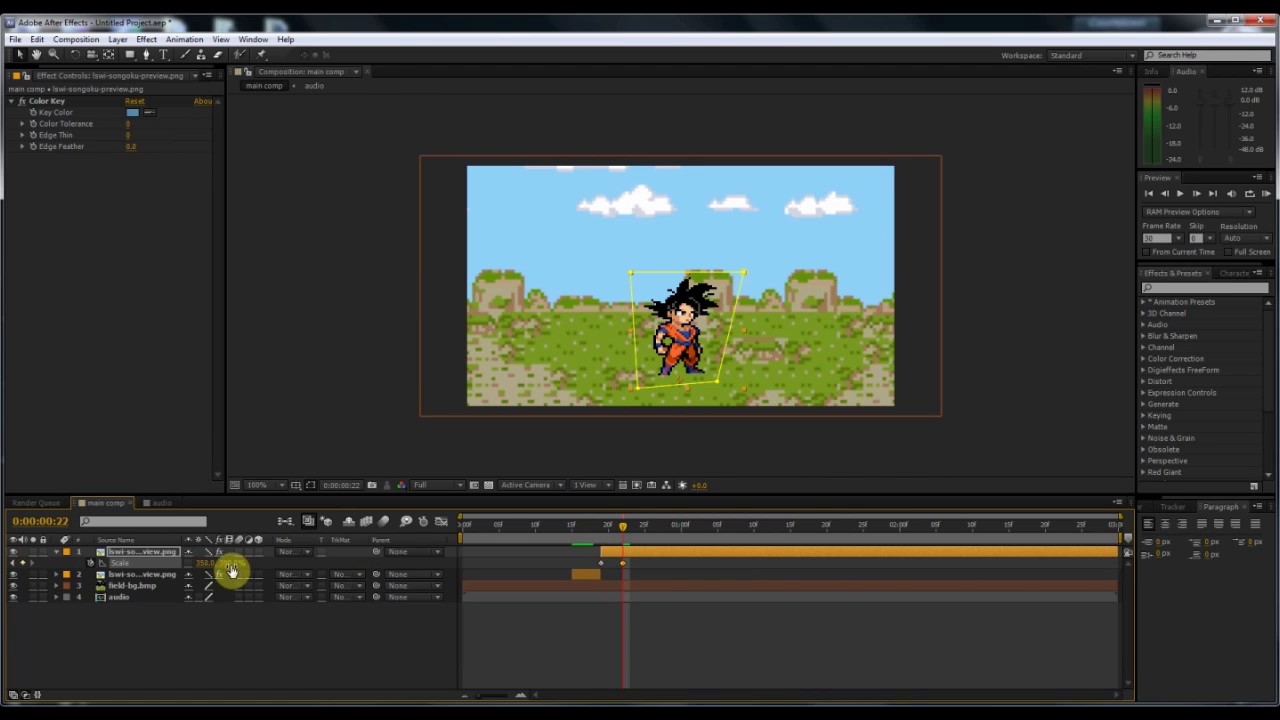
left_click(231, 563)
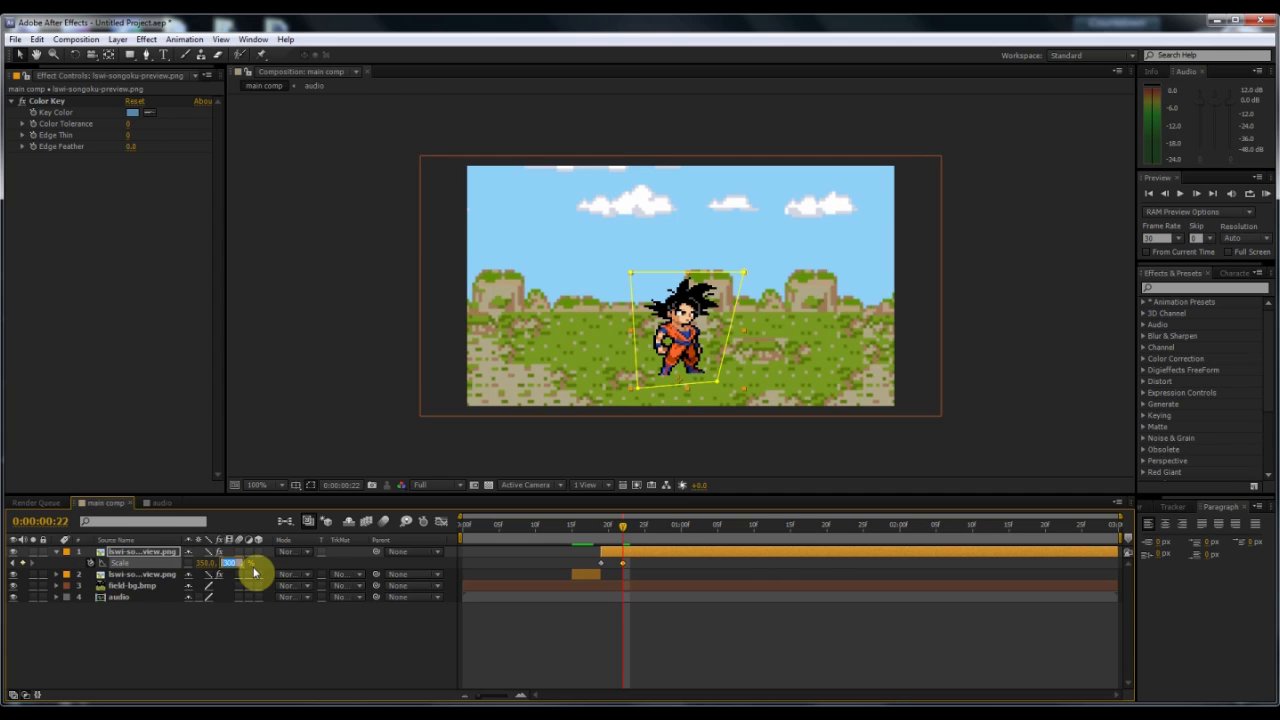
type("350.0, 350.0%")
key("Return")
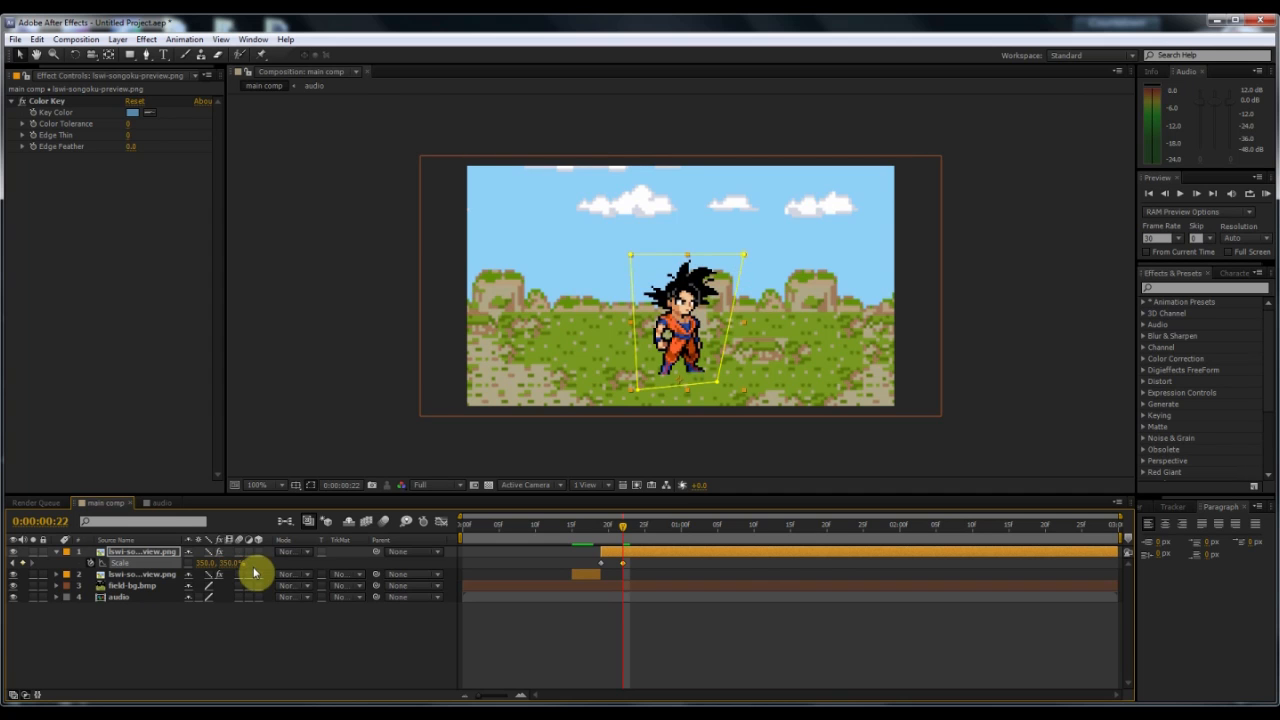
left_click_drag(609, 533, 624, 570)
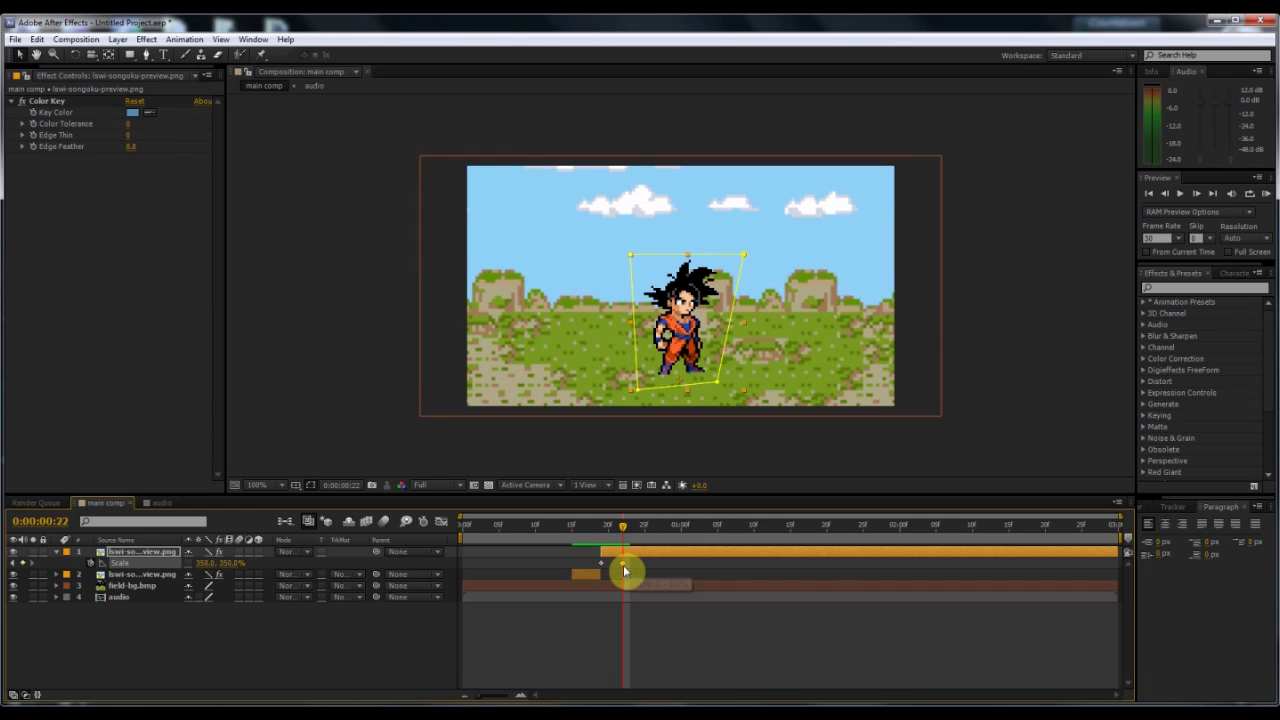
left_click(57, 553)
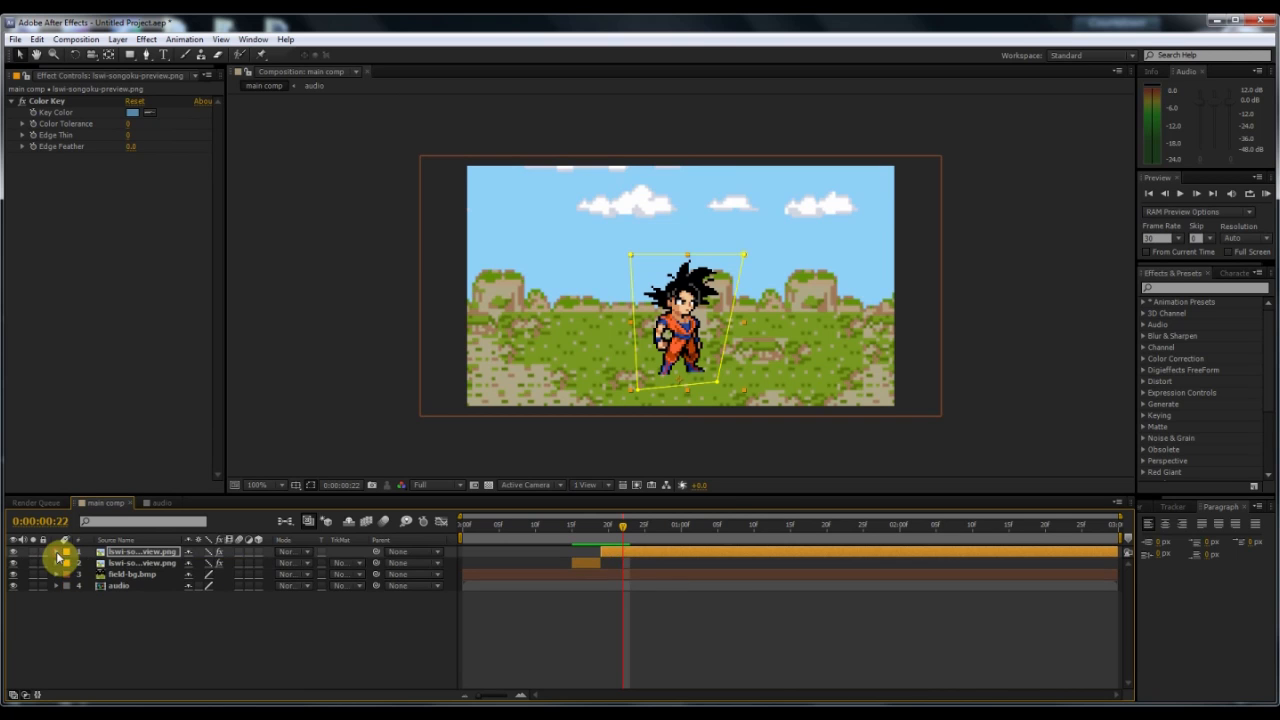
mouse_move(620, 526)
left_mouse_down()
mouse_move(644, 530)
mouse_move(594, 543)
mouse_move(631, 557)
mouse_move(597, 560)
mouse_move(617, 570)
mouse_move(601, 540)
left_mouse_up()
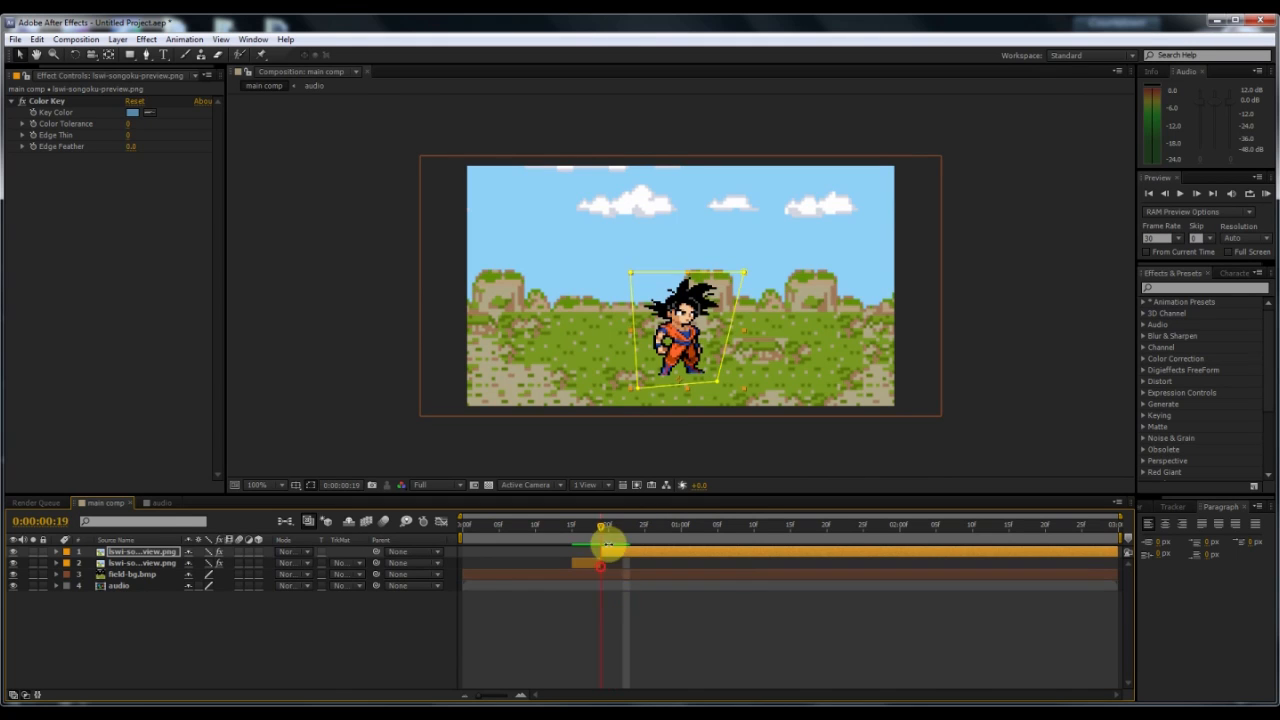
Add fly-woosh.wav, goku-ha.wav and teleport.wav to the audio composition and slide the clips to start at about 0:00:00:16
left_click(161, 503)
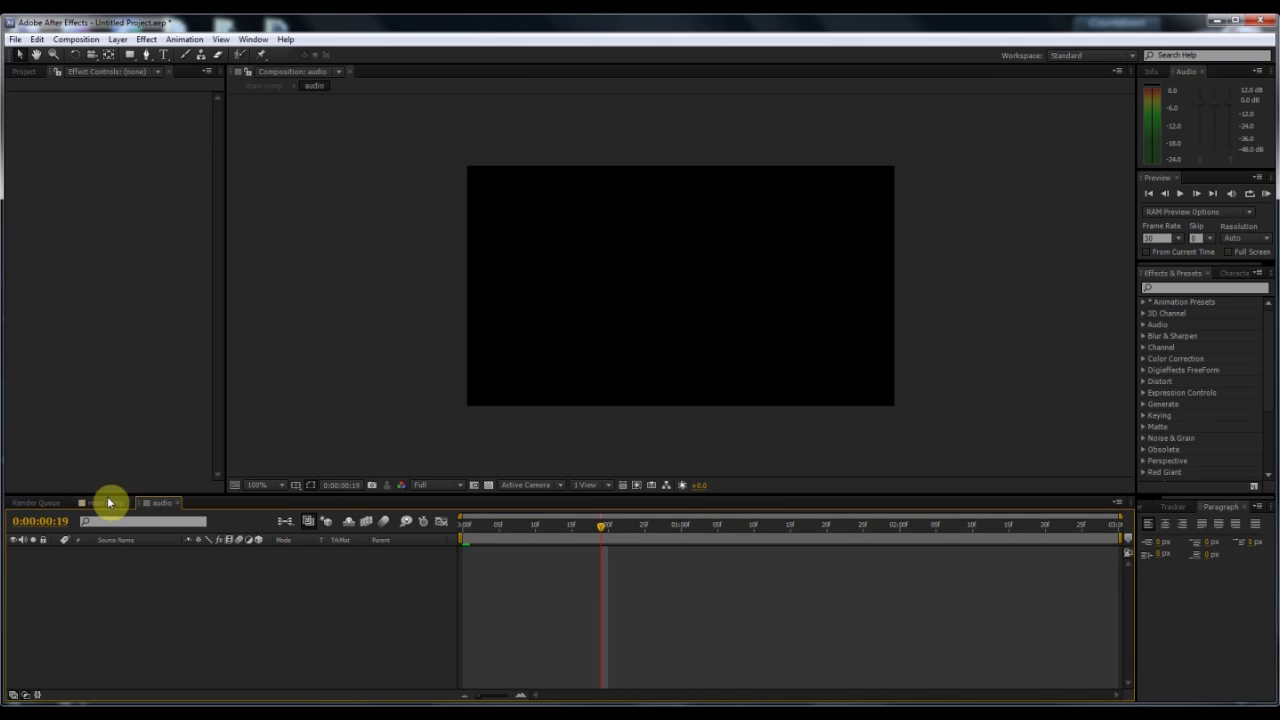
left_click(25, 72)
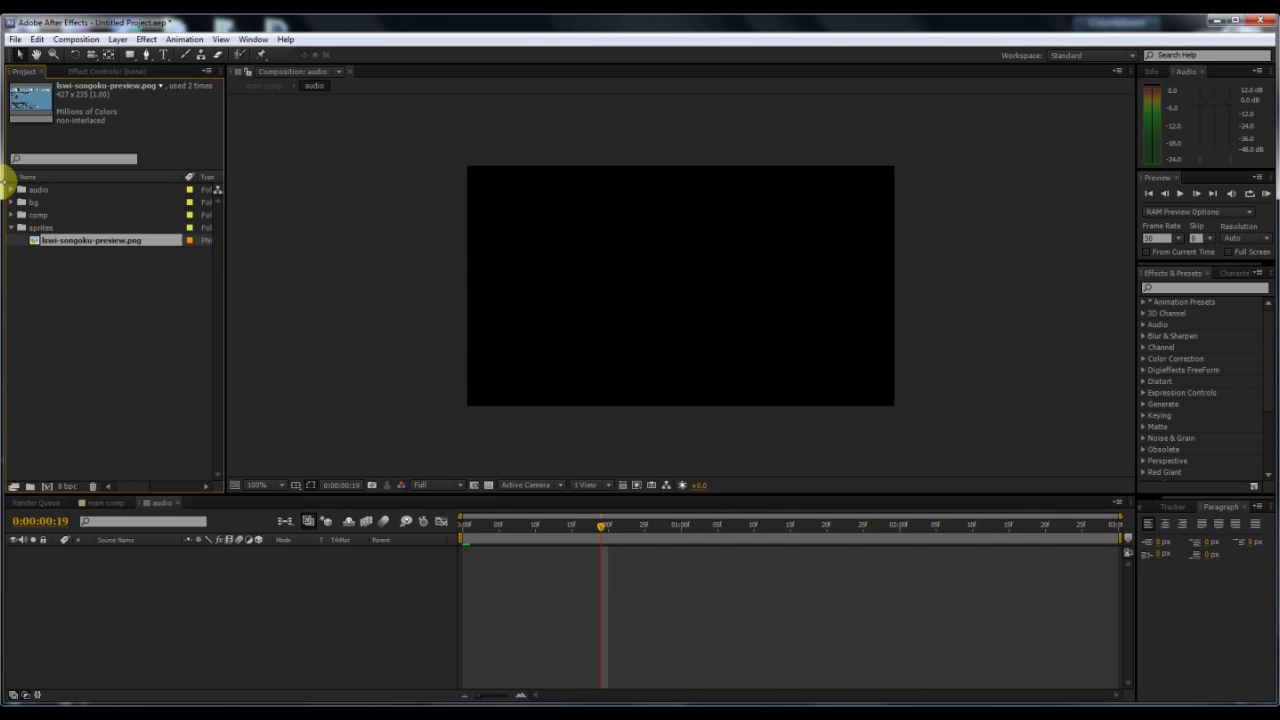
left_click(12, 228)
left_click(11, 189)
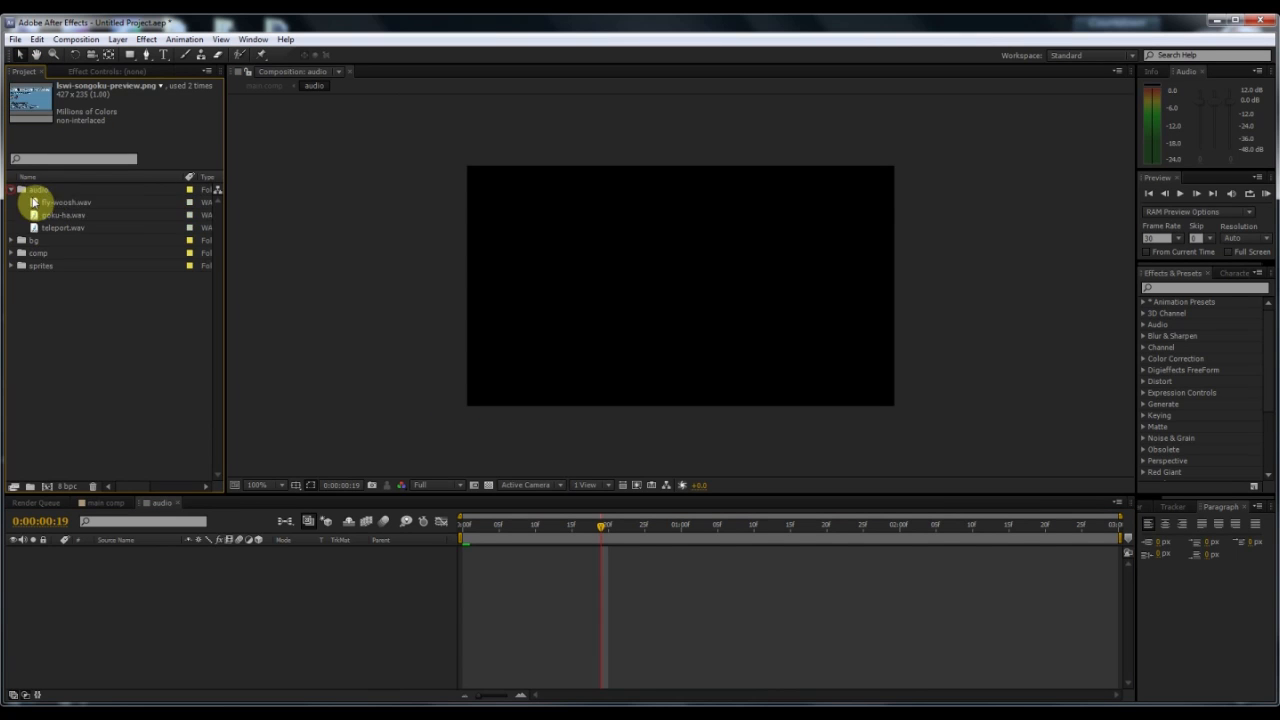
left_click(60, 202)
left_click(62, 230, "shift")
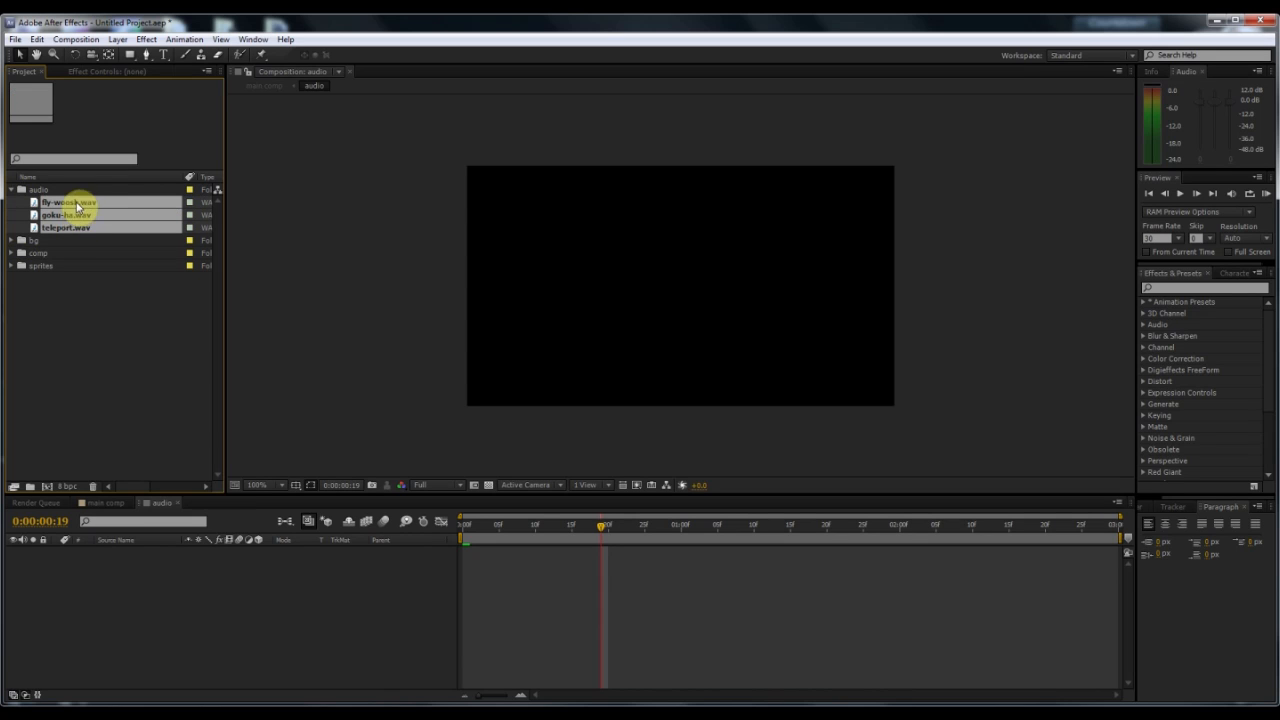
left_click_drag(80, 229, 228, 592)
left_click_drag(486, 557, 601, 572)
Locate the start of the dash at 0:00:00:15 in main comp and start fly-woosh.wav there in the audio composition
left_click(118, 503)
left_click_drag(645, 525, 578, 537)
left_click_drag(493, 547, 575, 579)
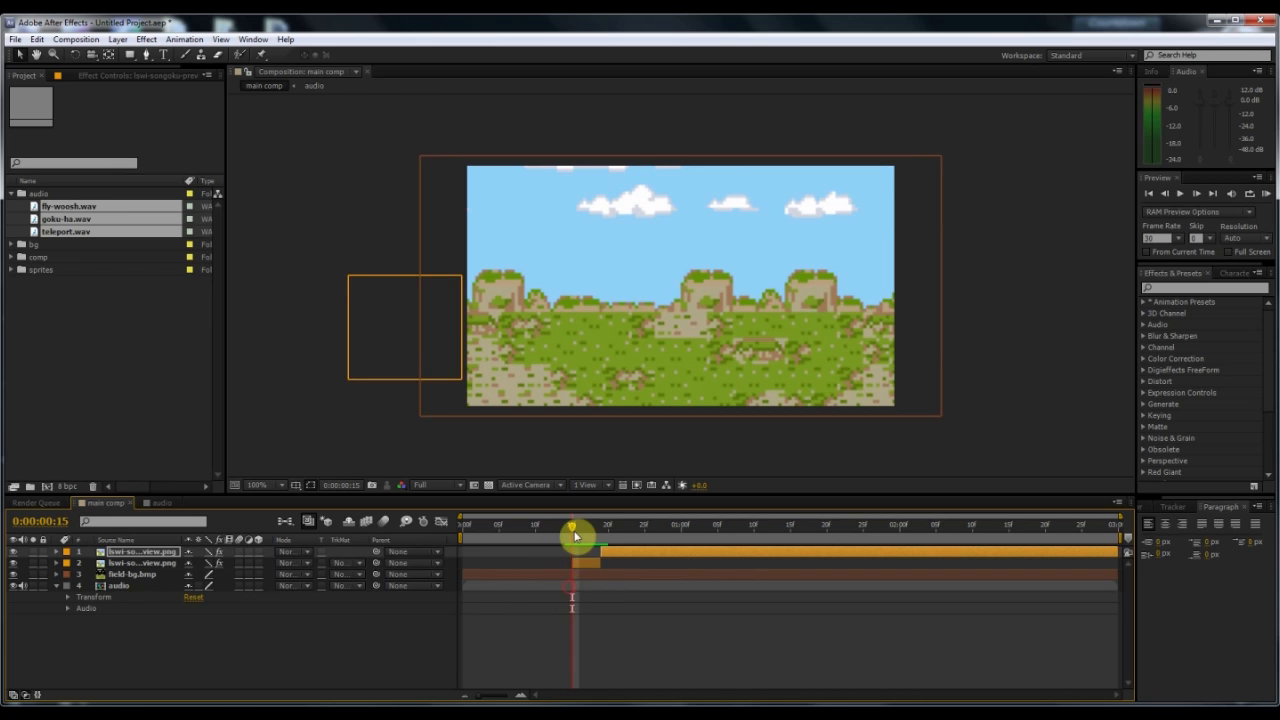
left_click_drag(581, 530, 574, 549)
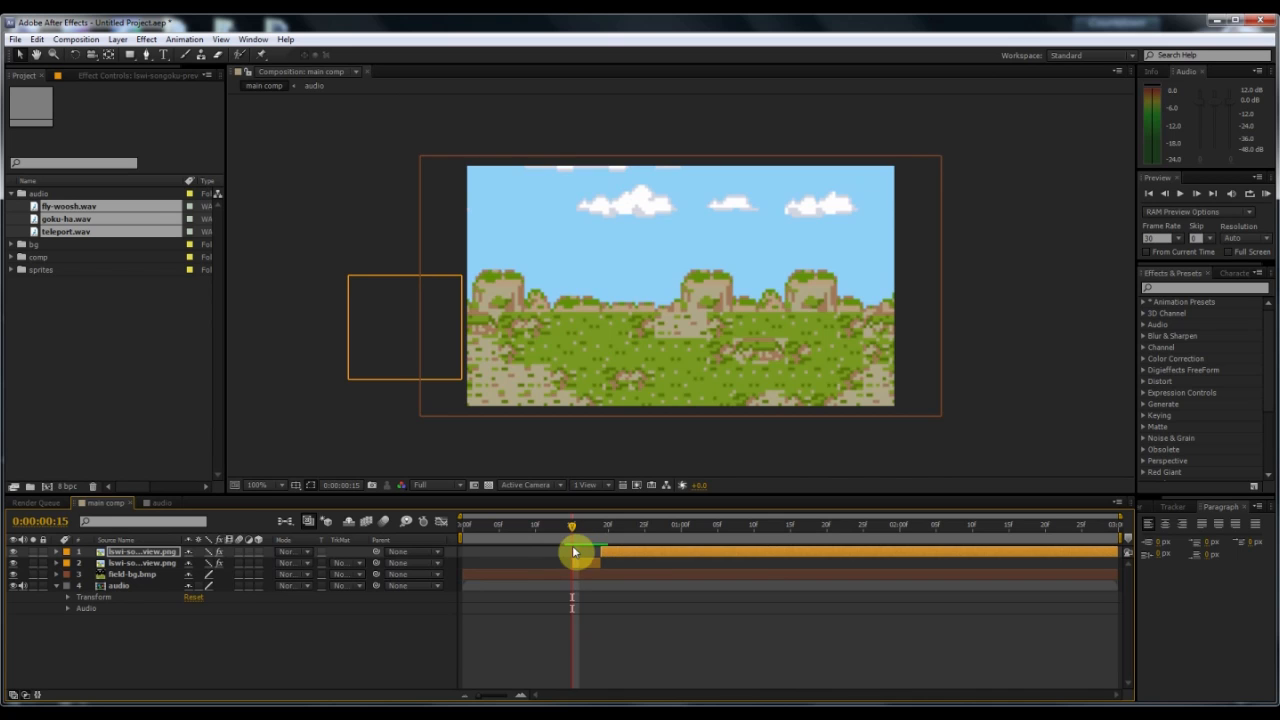
left_click(160, 503)
left_click(525, 590)
left_click(135, 554)
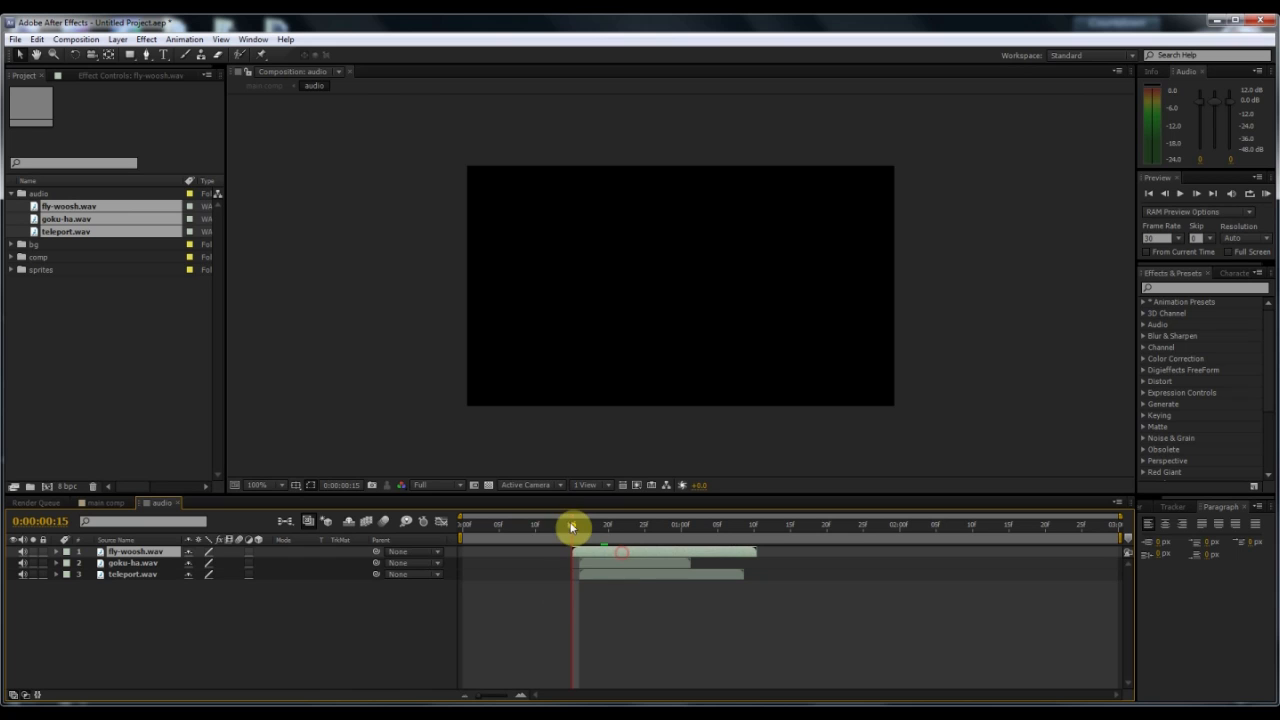
Go to 0:00:00:20 in main comp, just after Goku stops, and start goku-ha.wav at that time in the audio composition
left_click(105, 506)
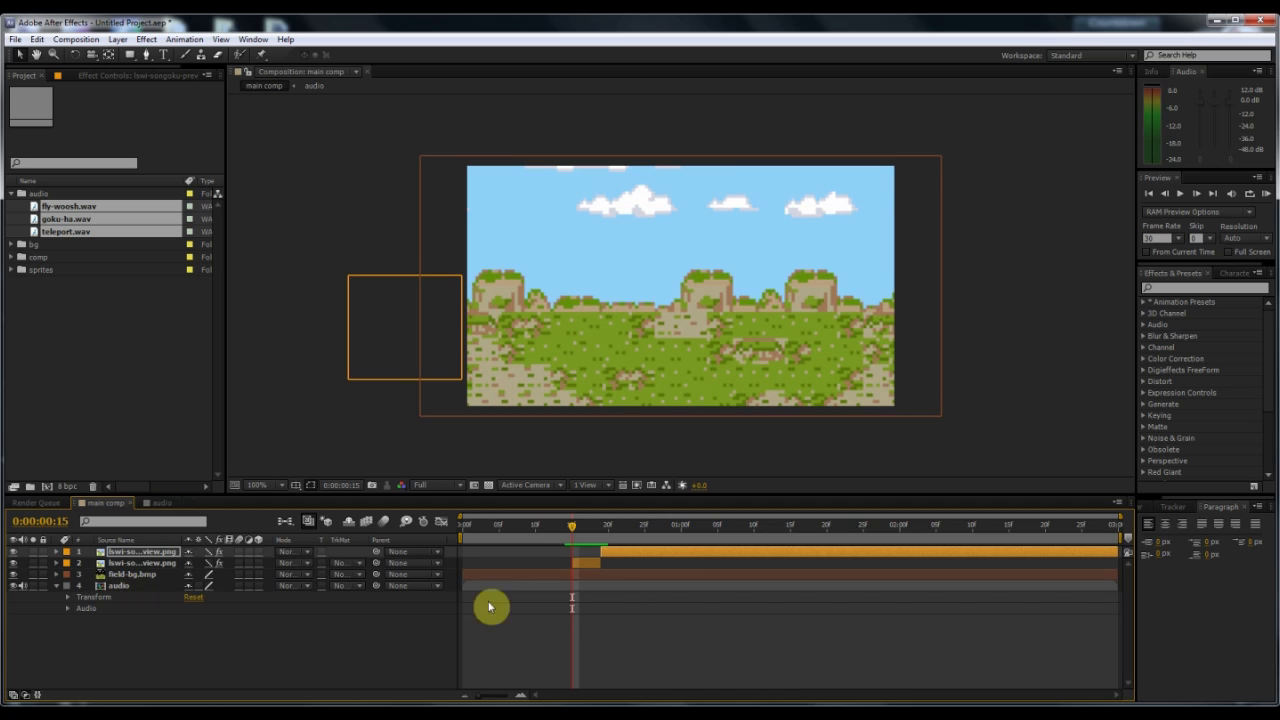
left_click(162, 503)
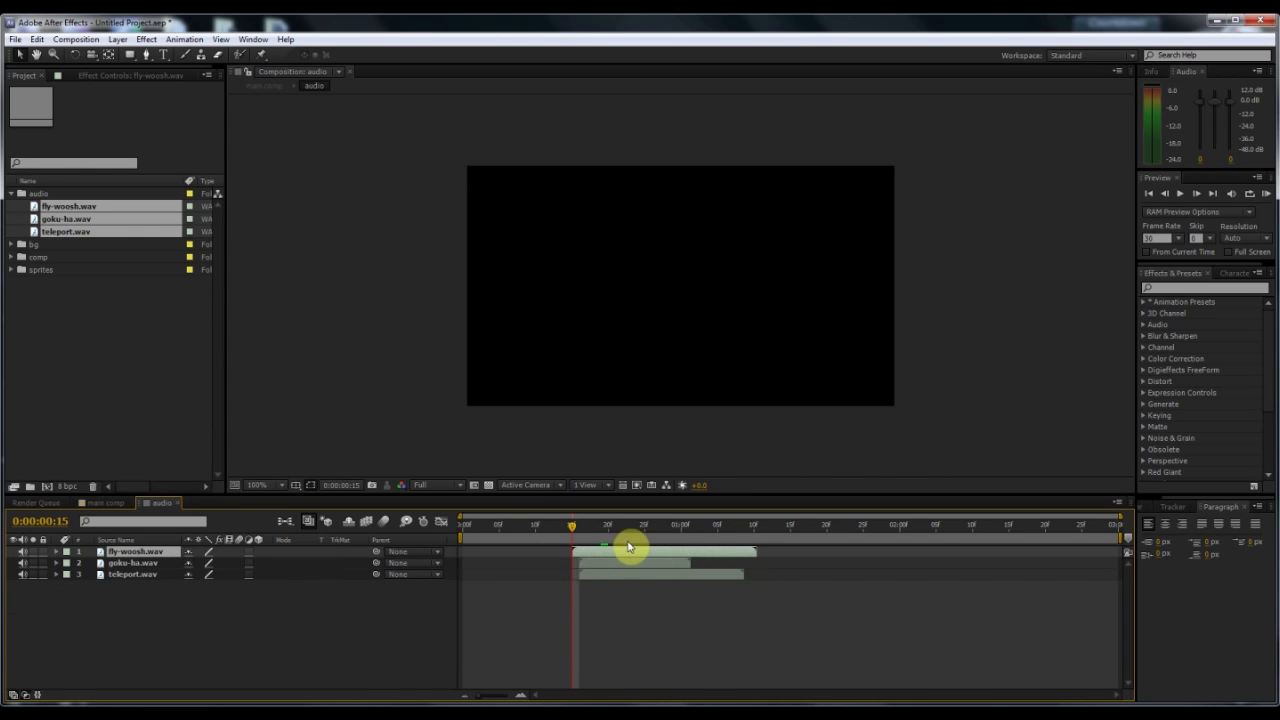
left_click(107, 503)
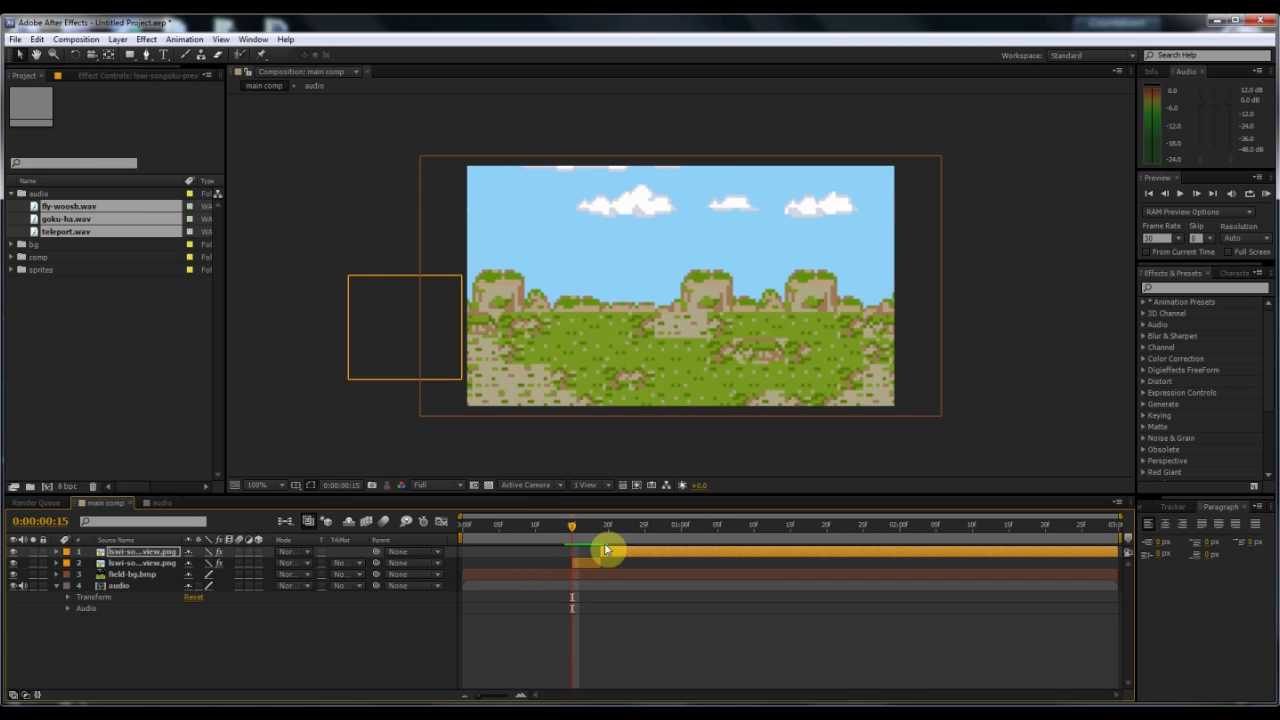
left_click_drag(573, 524, 611, 543)
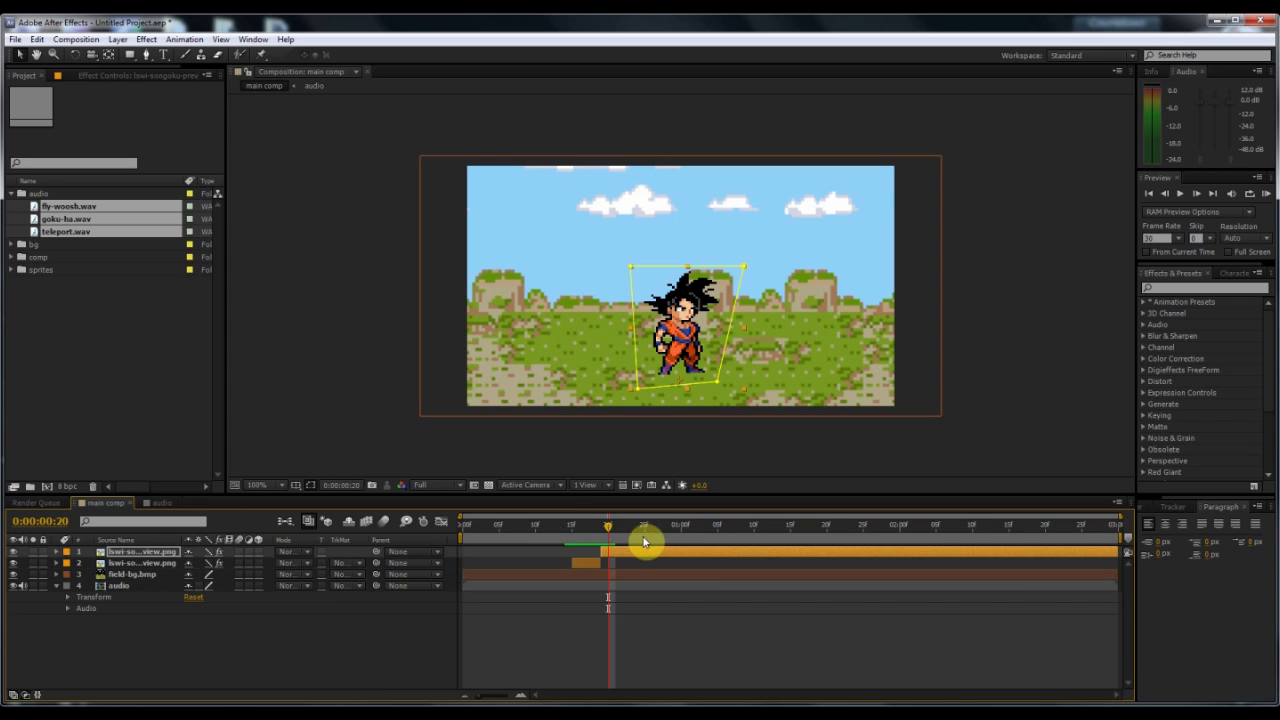
left_click(165, 503)
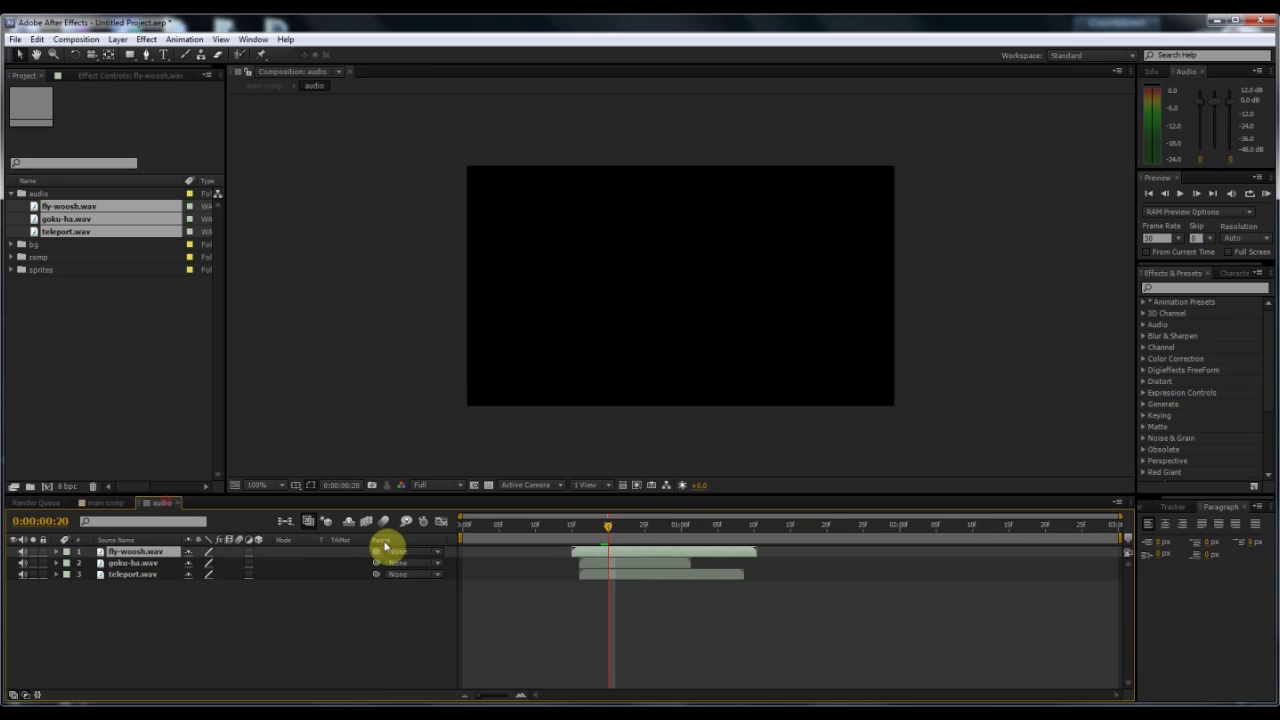
left_click(134, 563)
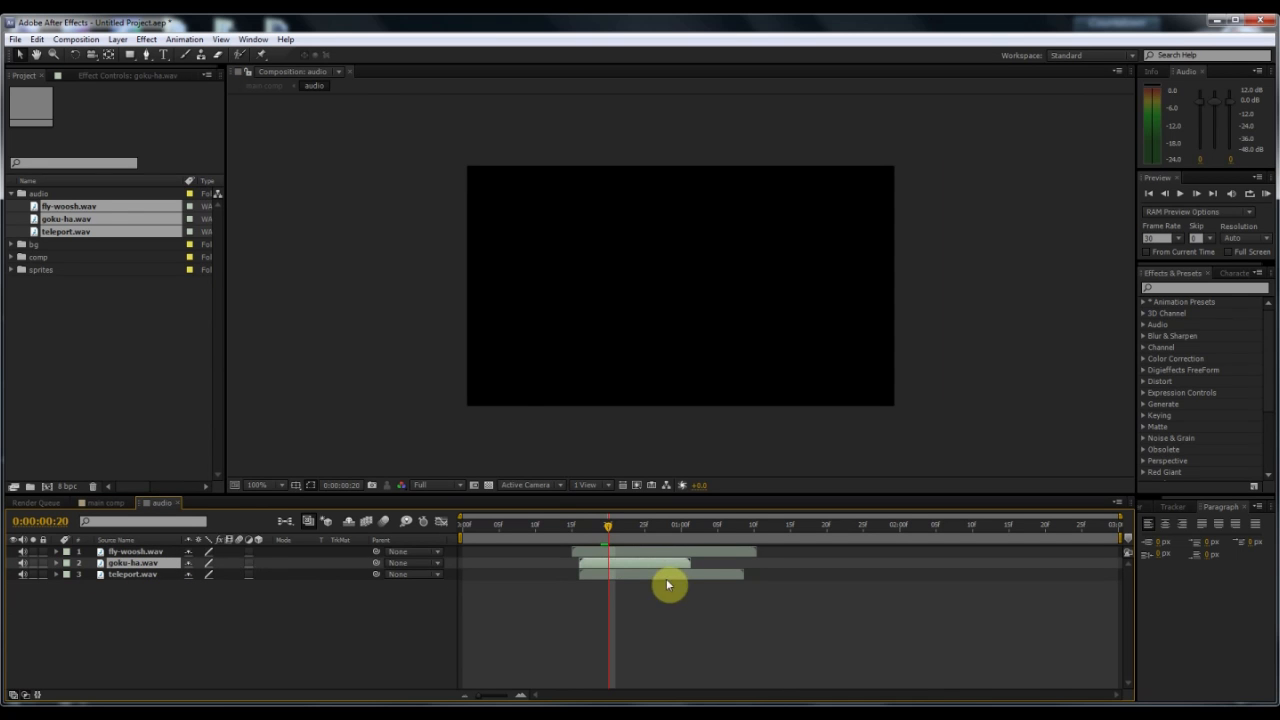
key("bracketleft")
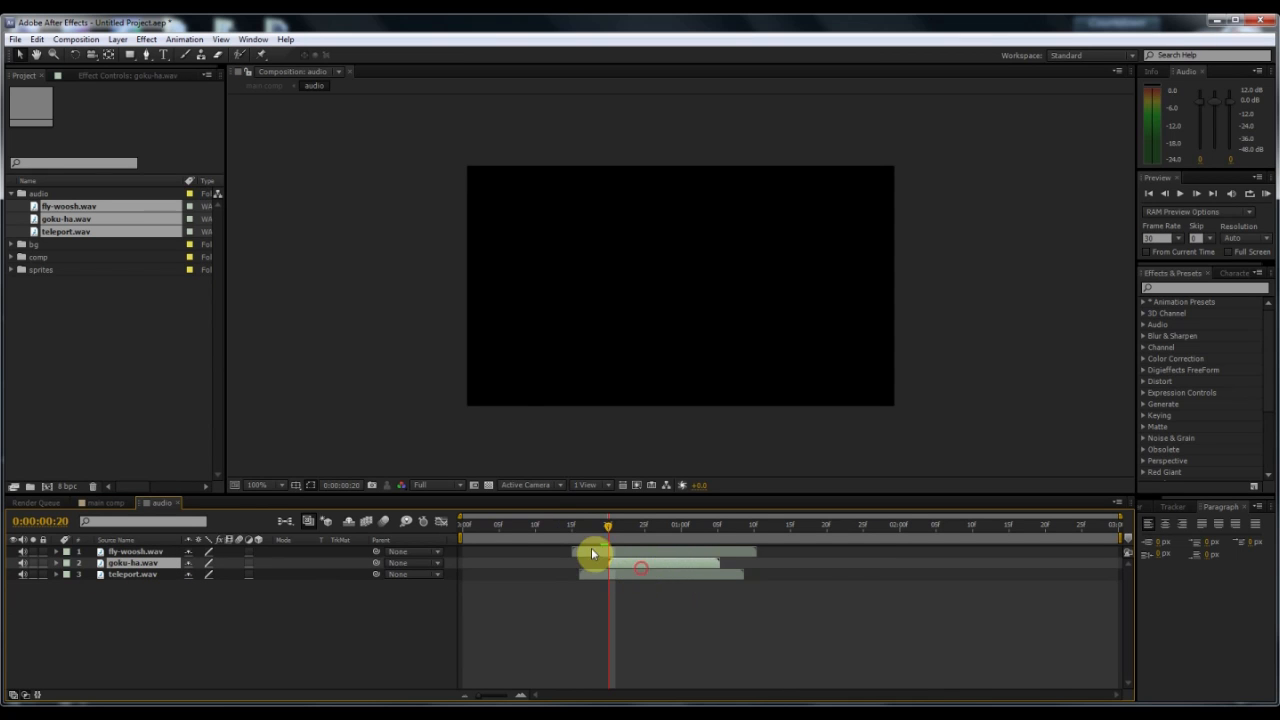
Scrub past the standing pose in main comp and shorten the work area to end at about 0:00:01:10
left_click(106, 503)
left_click_drag(622, 530, 769, 555)
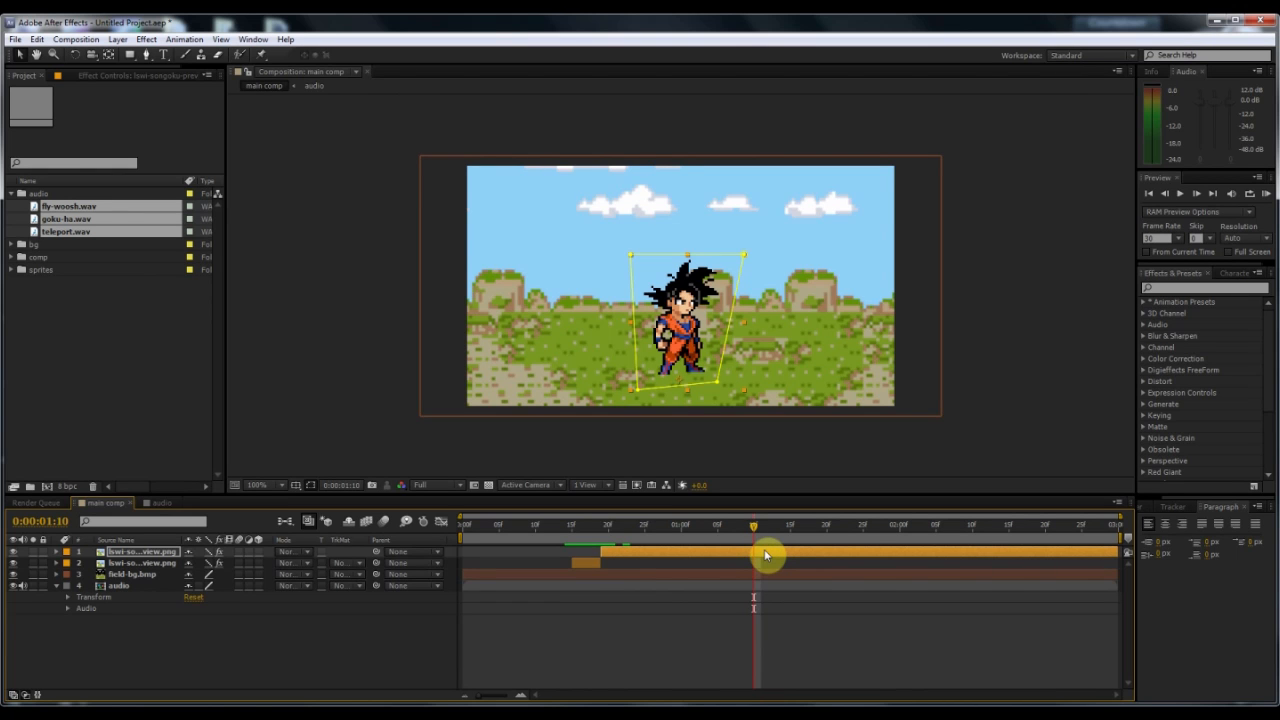
mouse_move(754, 526)
left_mouse_down()
mouse_move(614, 551)
mouse_move(714, 549)
left_mouse_up()
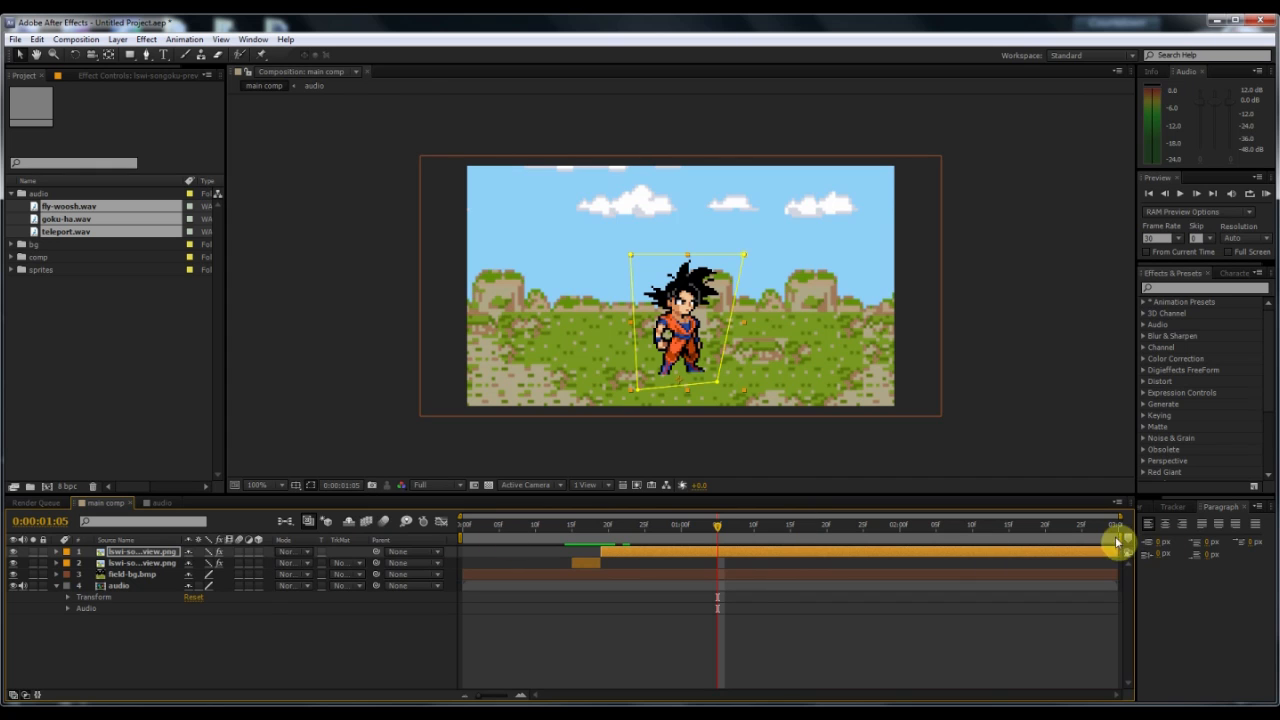
left_click_drag(1116, 537, 758, 568)
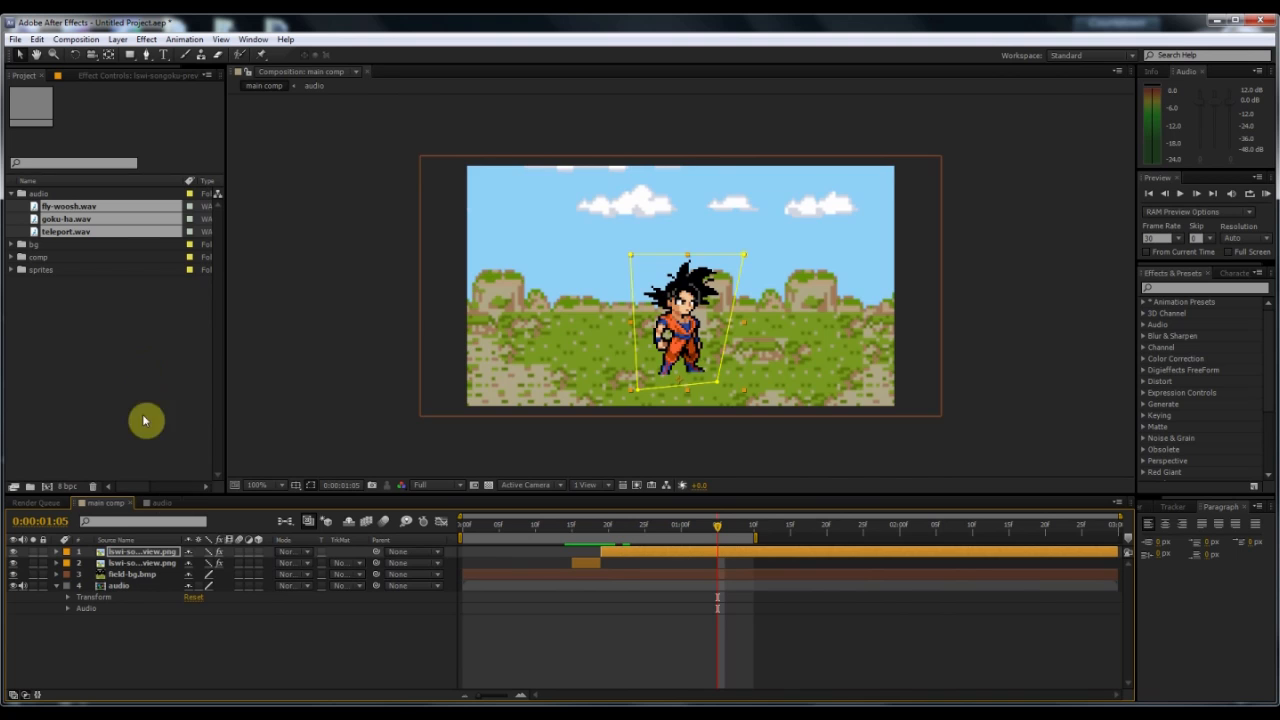
Move teleport.wav later in the audio composition, beyond the end of the work area, and return to main comp
left_click(165, 503)
left_click_drag(591, 579, 869, 575)
left_click(110, 501)
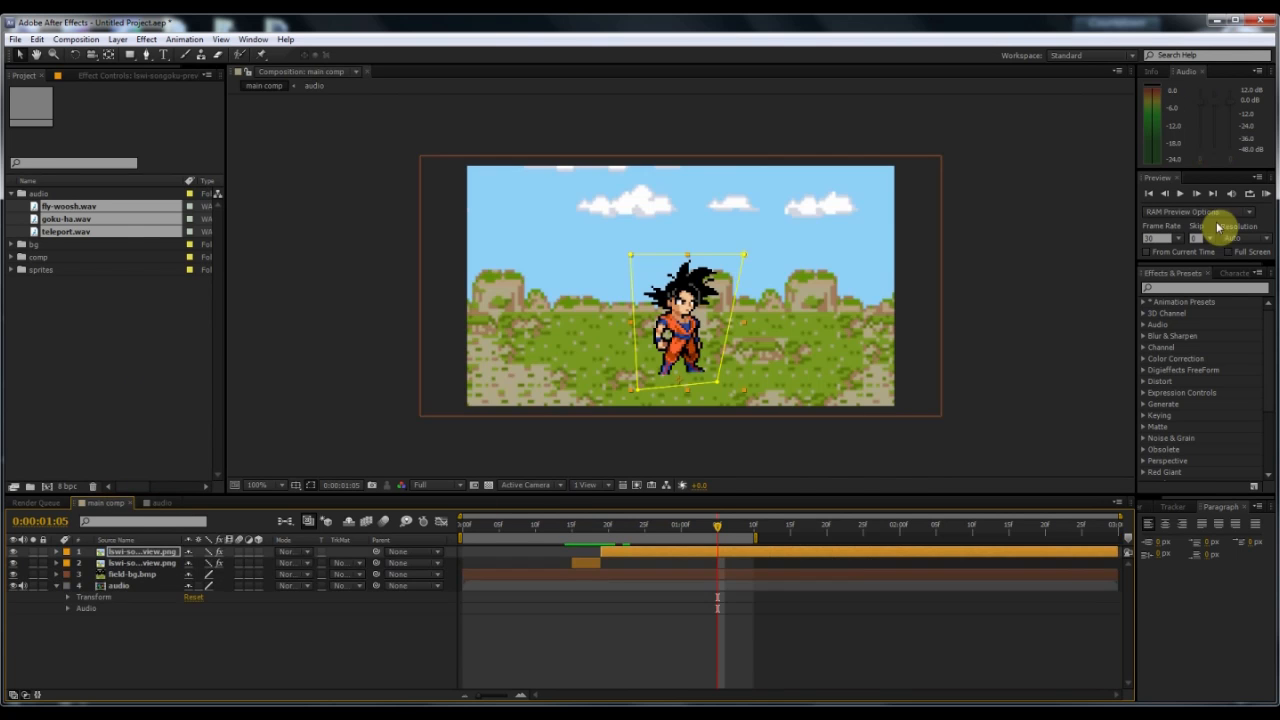
Preview main comp with sound and shift goku-ha.wav slightly later in the audio composition, starting at about 0:00:00:22
left_click(1267, 196)
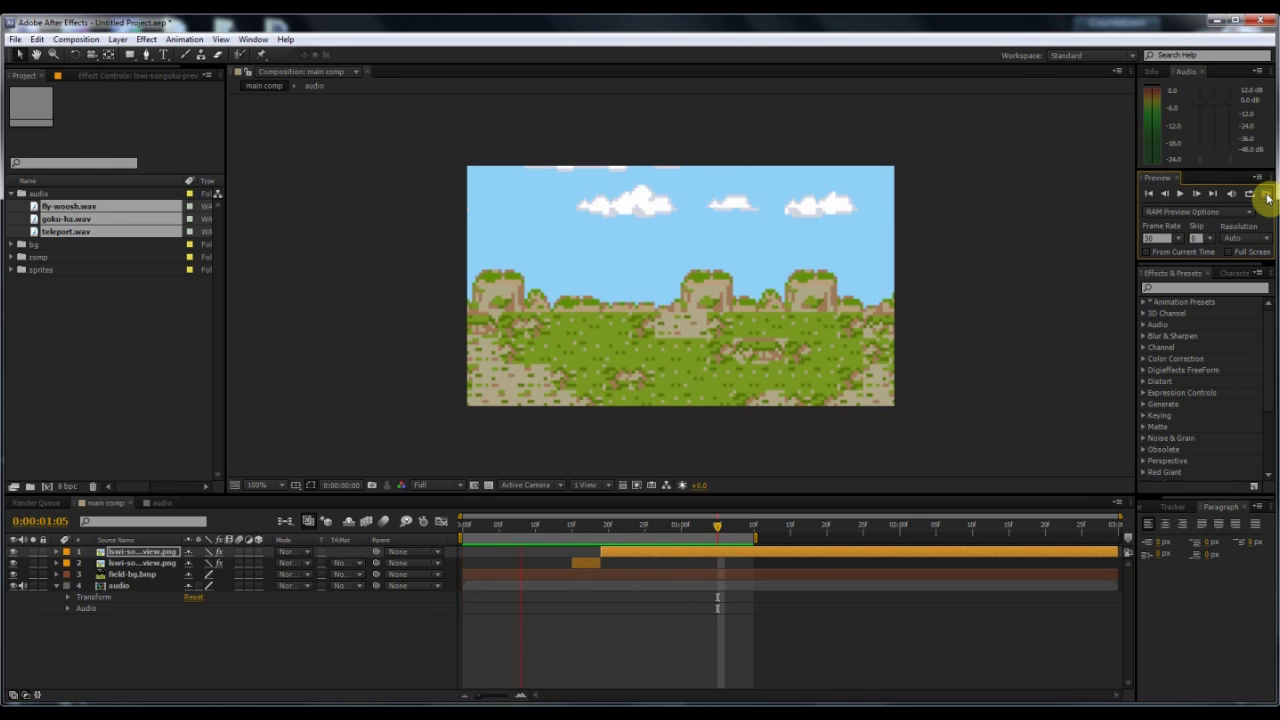
key("space")
left_click_drag(750, 524, 652, 528)
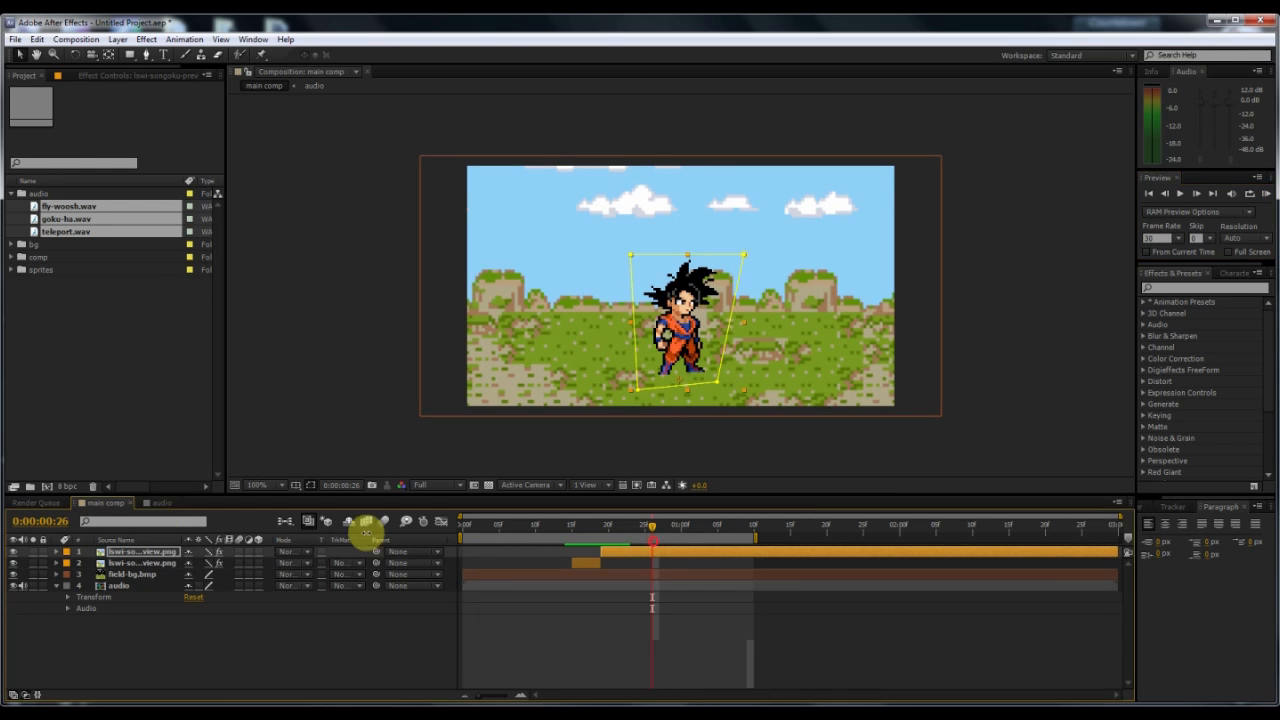
left_click(160, 503)
left_click(645, 564)
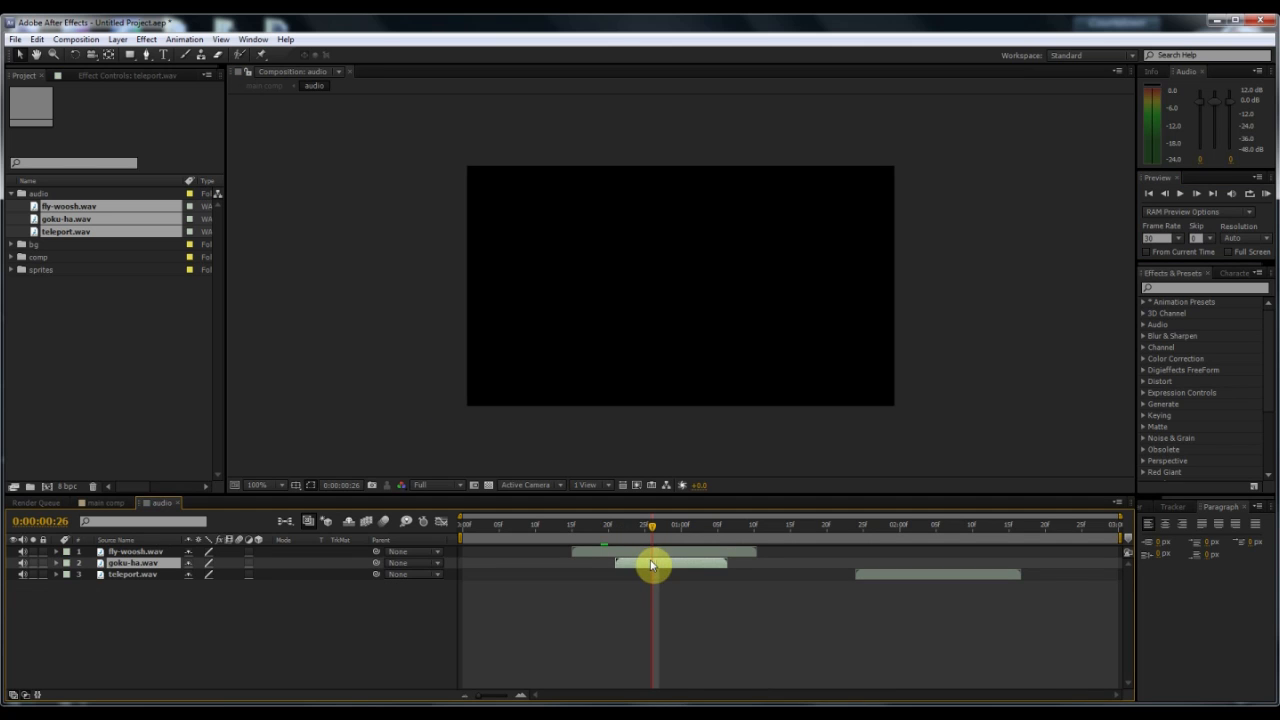
left_click(113, 504)
left_click(1266, 193)
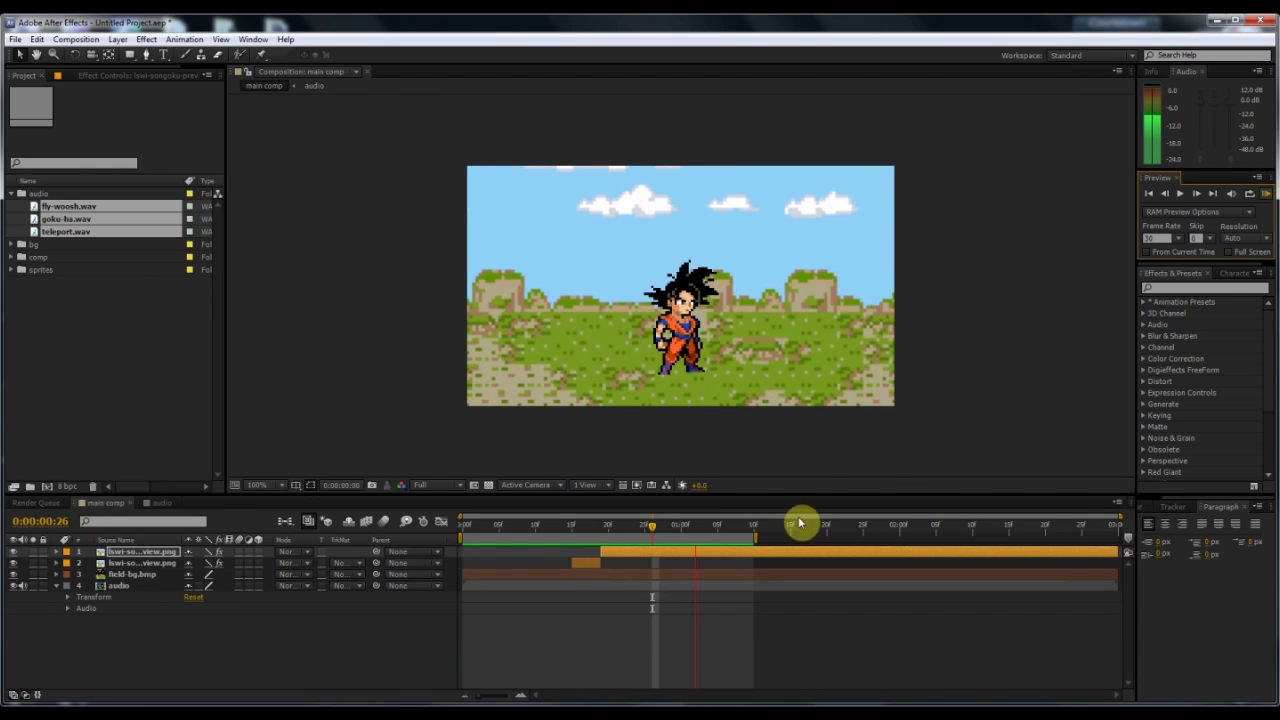
Move teleport.wav in the audio composition so that it starts at 0:00:01:05, and return to main comp
left_click(708, 537)
left_click(703, 529)
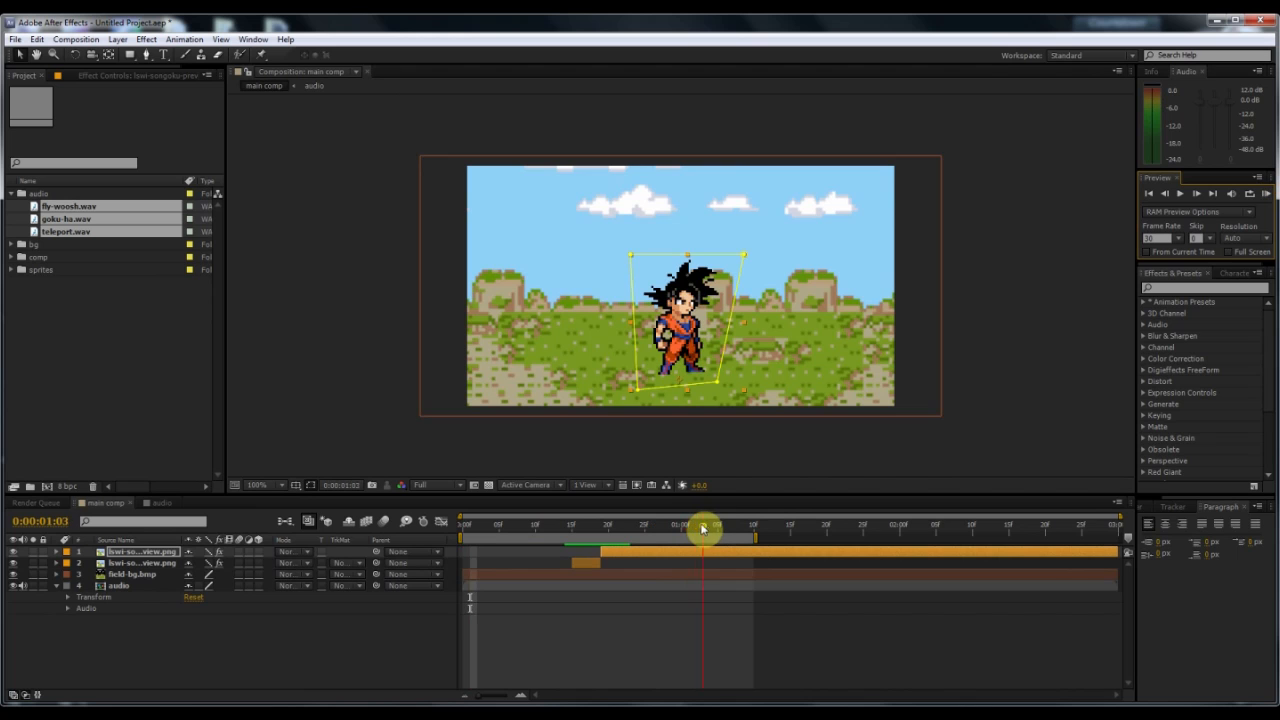
left_click(163, 503)
left_click_drag(917, 577, 786, 603)
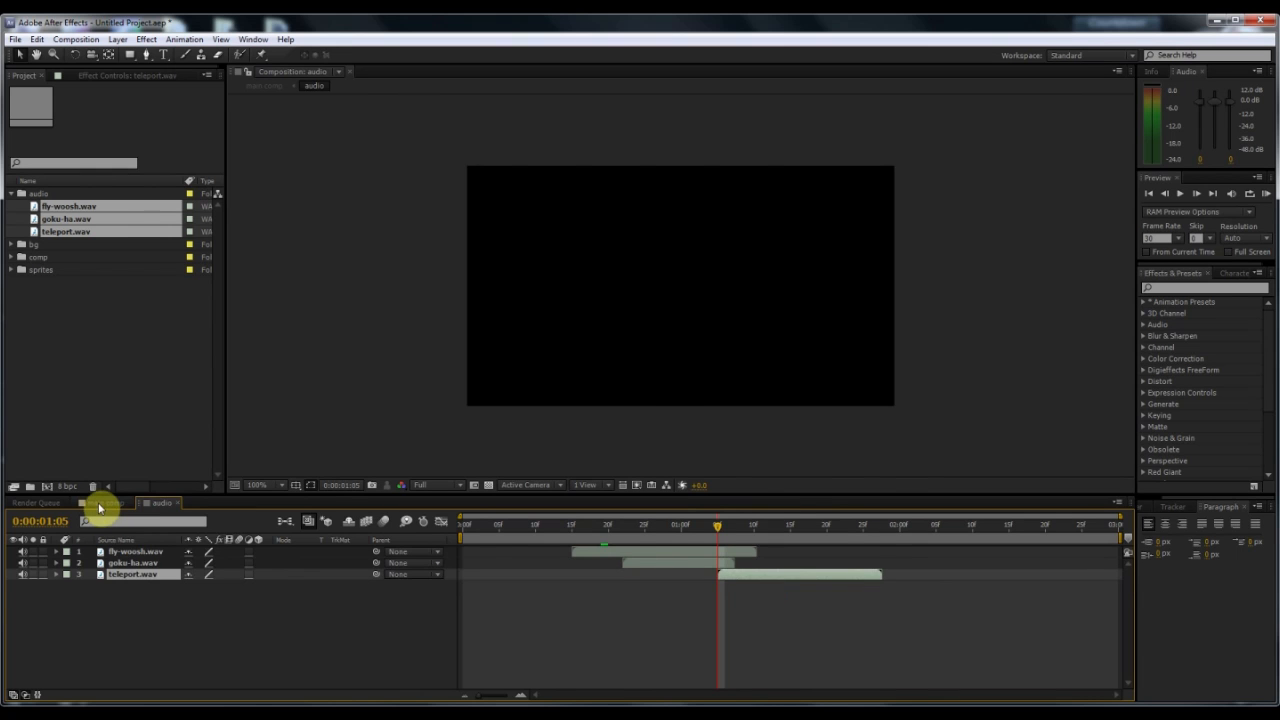
left_click(104, 503)
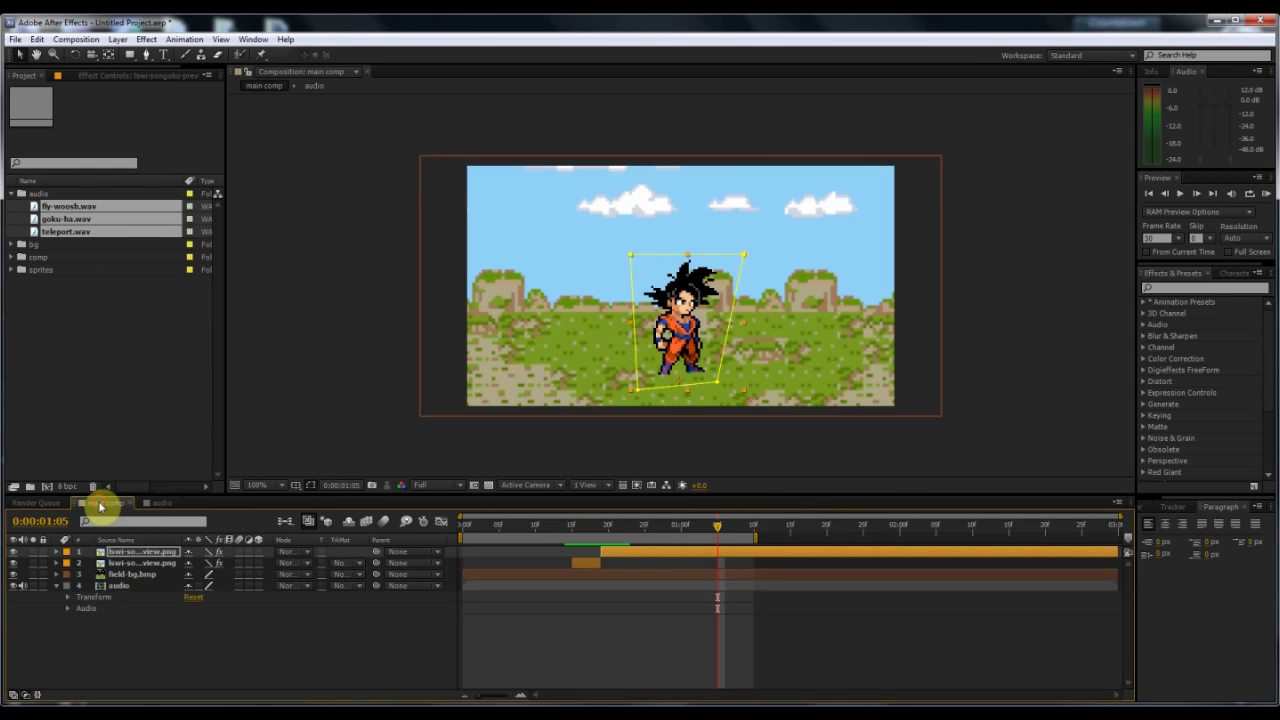
Split the standing Goku layer at 0:00:01:05 and remove the scale keyframes from the second part
left_click(730, 556)
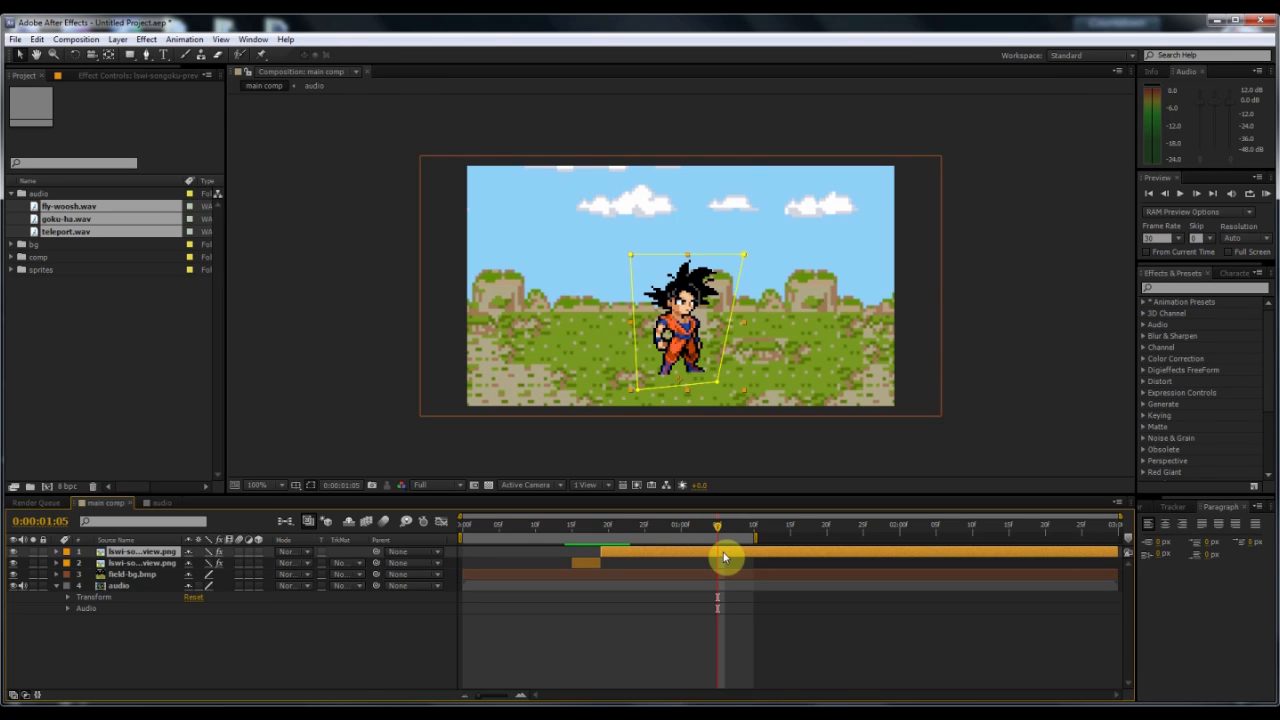
key("ctrl+shift+d")
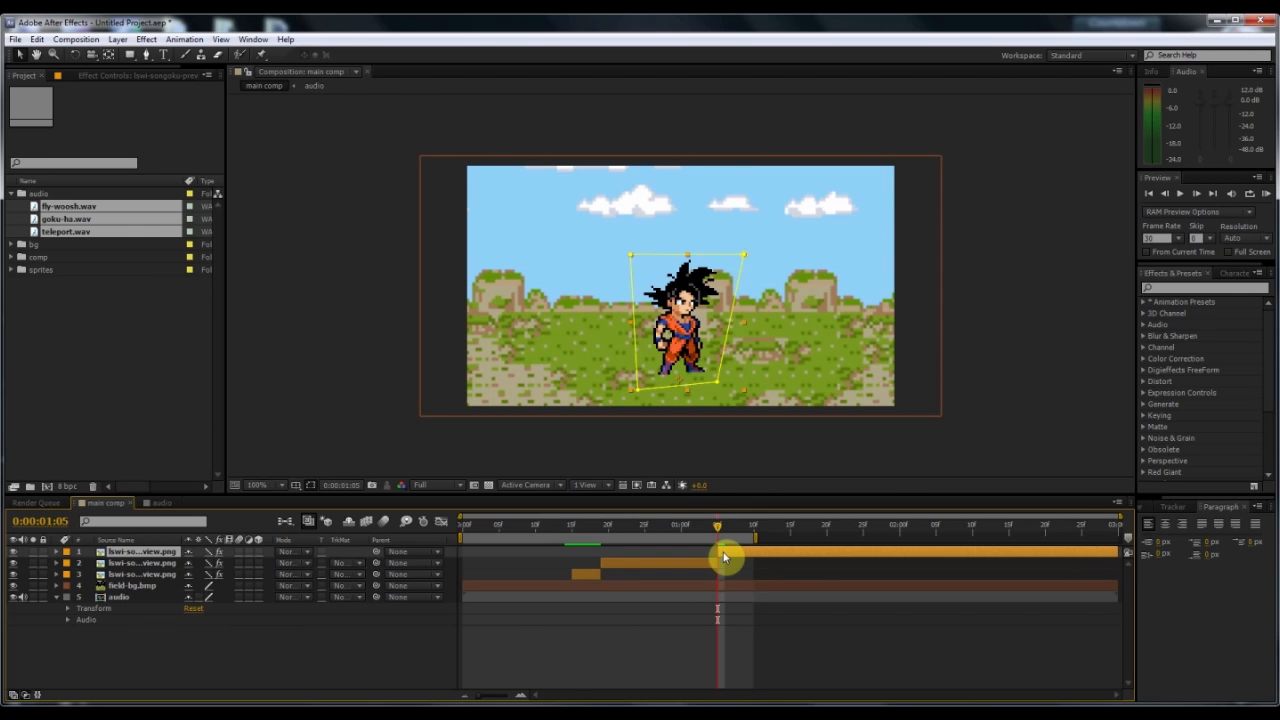
key("s")
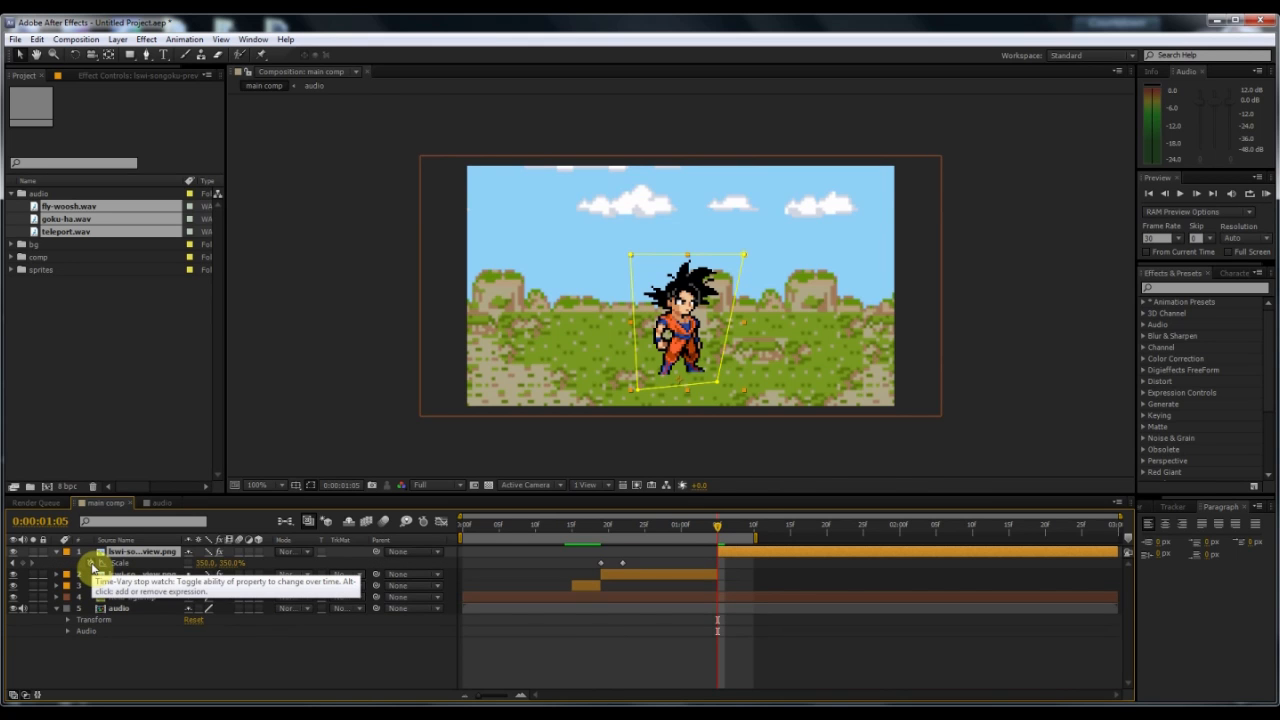
left_click(90, 566)
left_click_drag(715, 527, 727, 573)
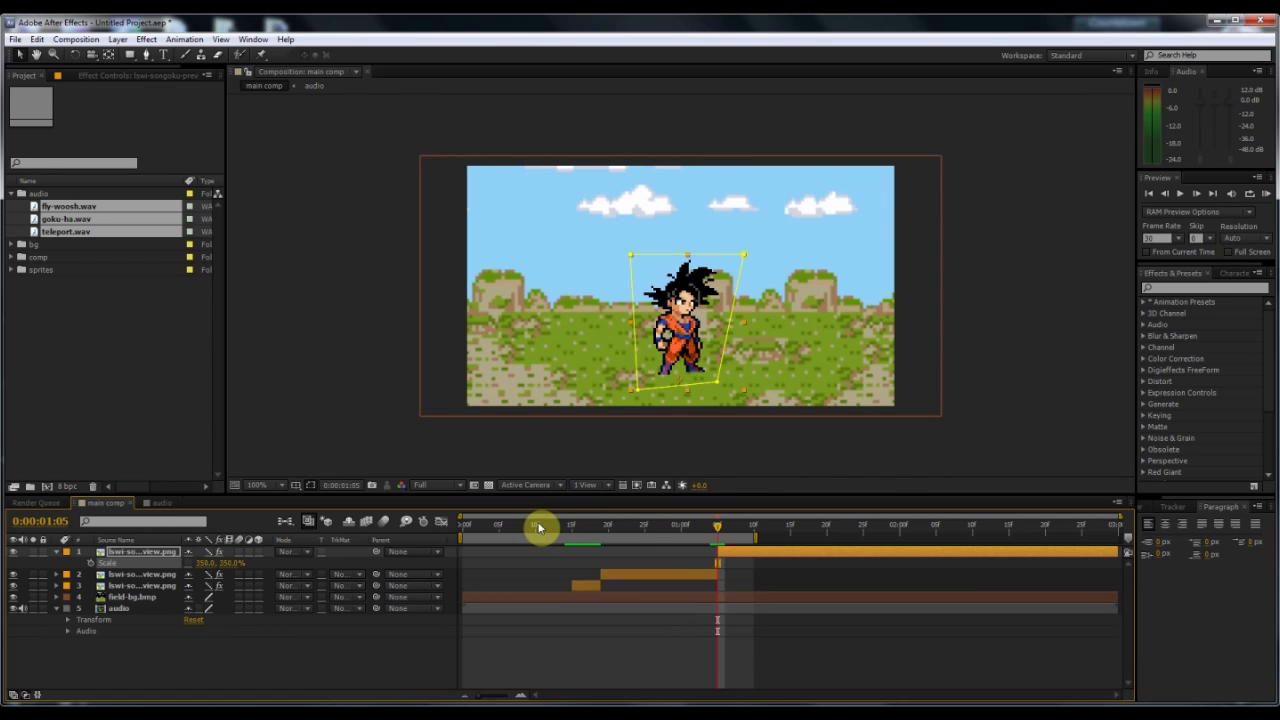
Keyframe a frame-by-frame opacity flicker on the new layer, from 100% at 0:00:01:05 and 24% at 0:00:01:06 to 72% at 0:00:01:09
key("t")
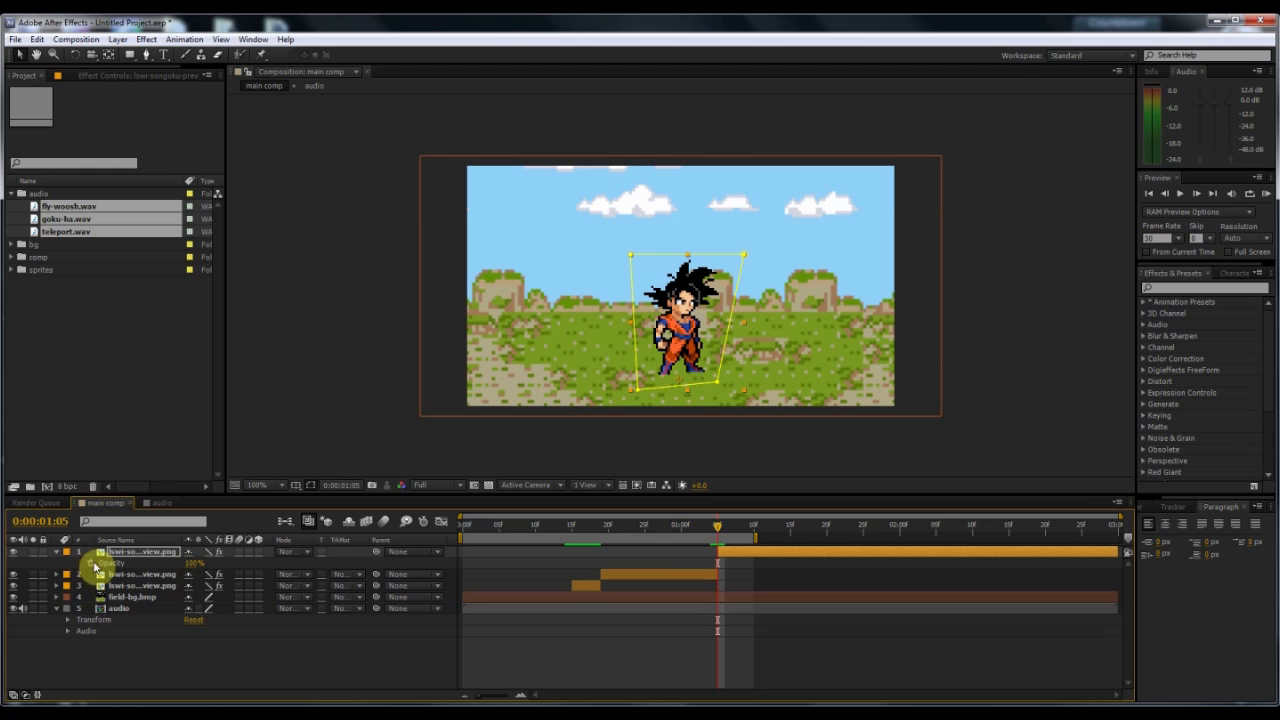
left_click(91, 564)
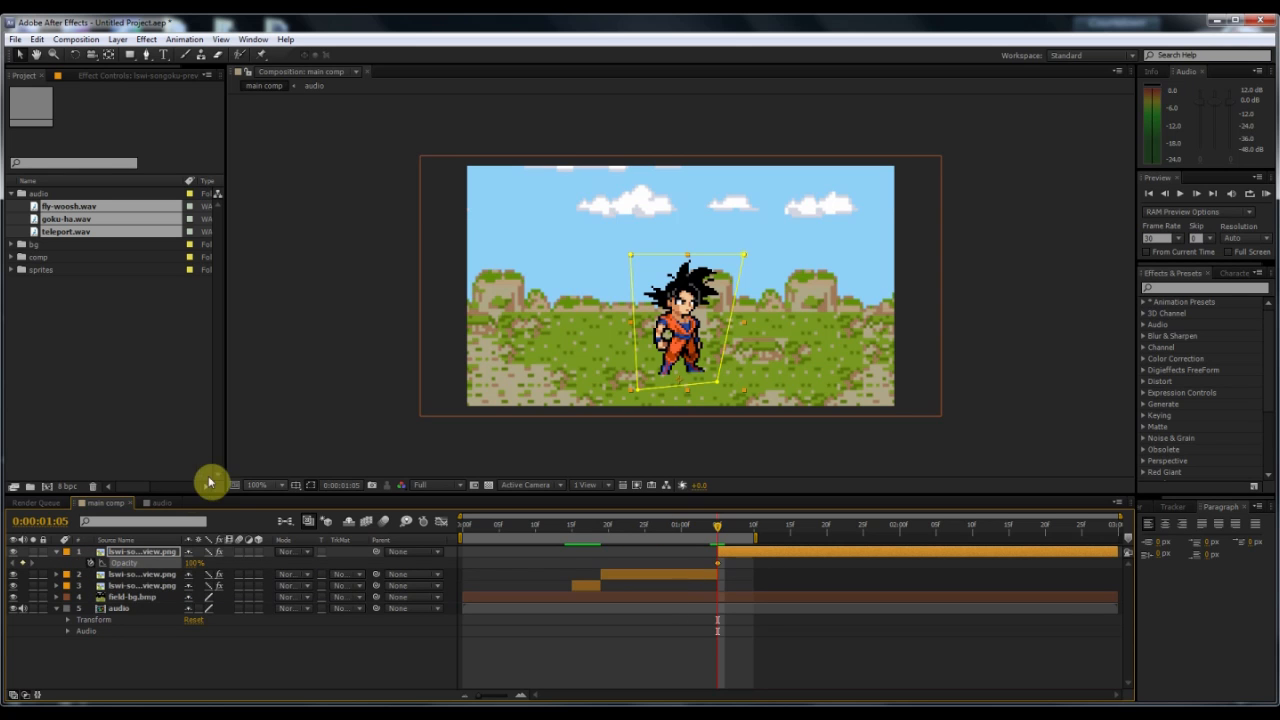
key("Page_Down")
left_click_drag(189, 566, 139, 565)
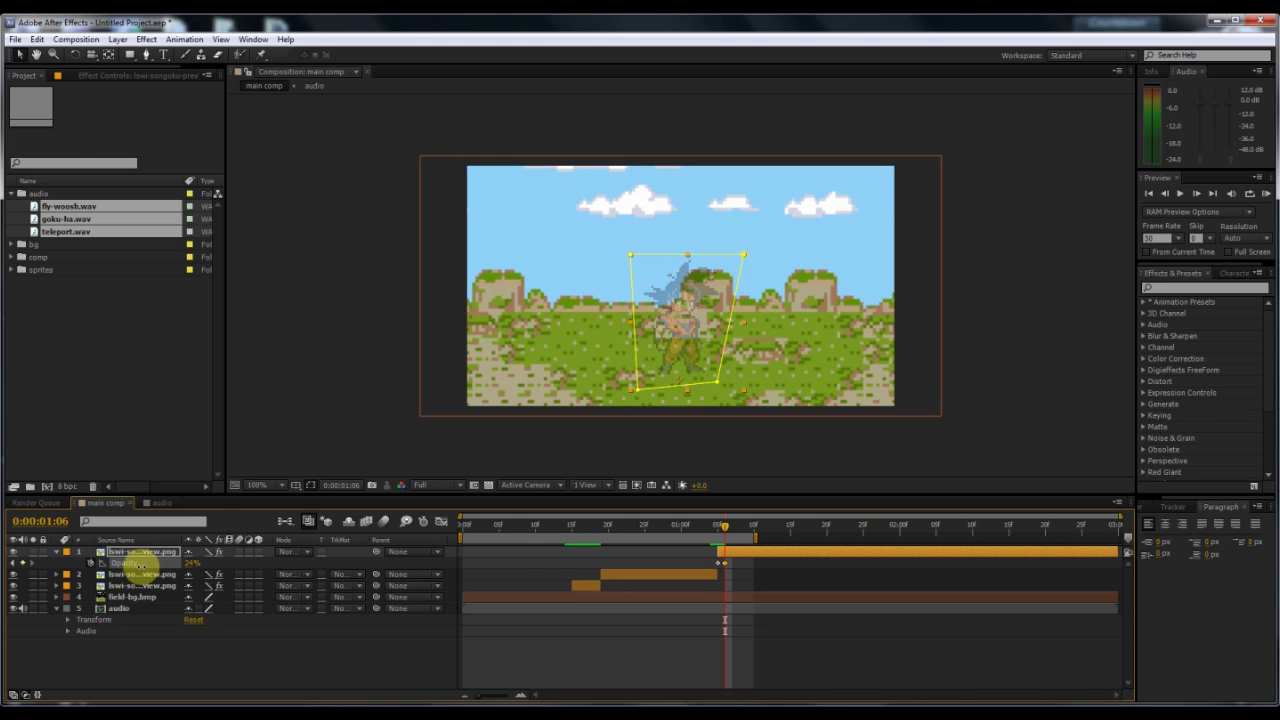
key("Page_Down")
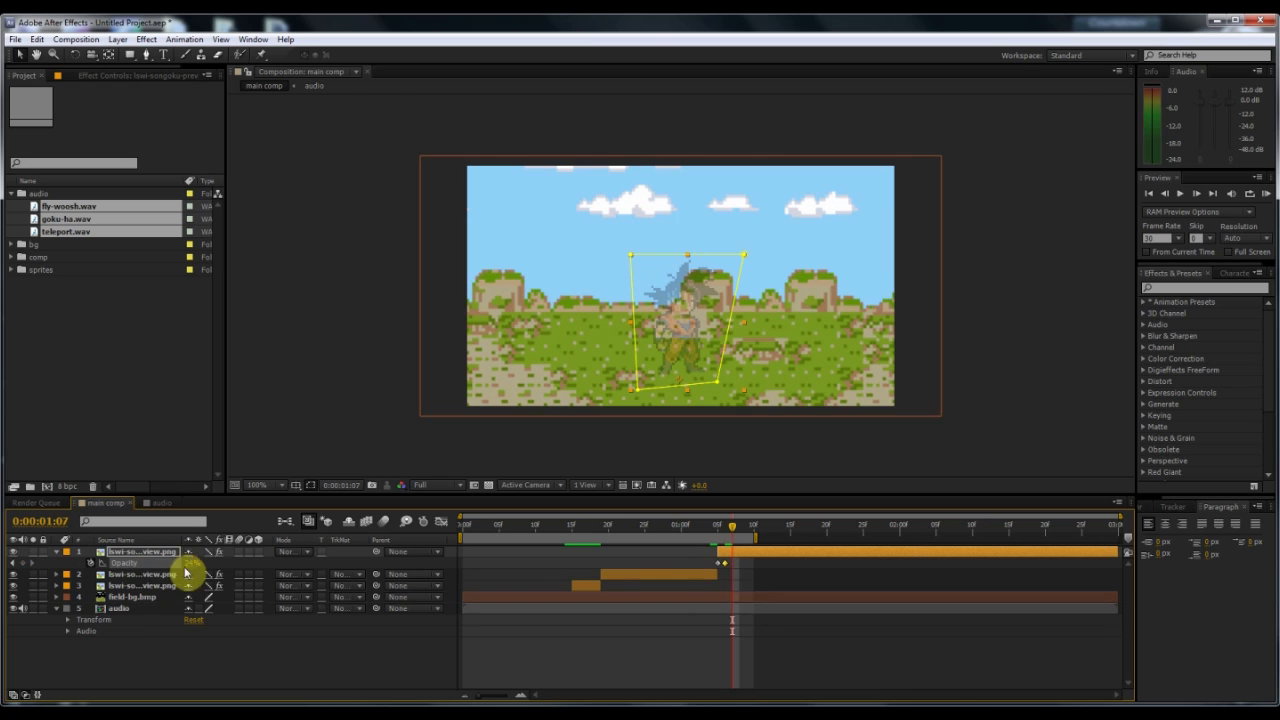
left_click_drag(200, 563, 225, 565)
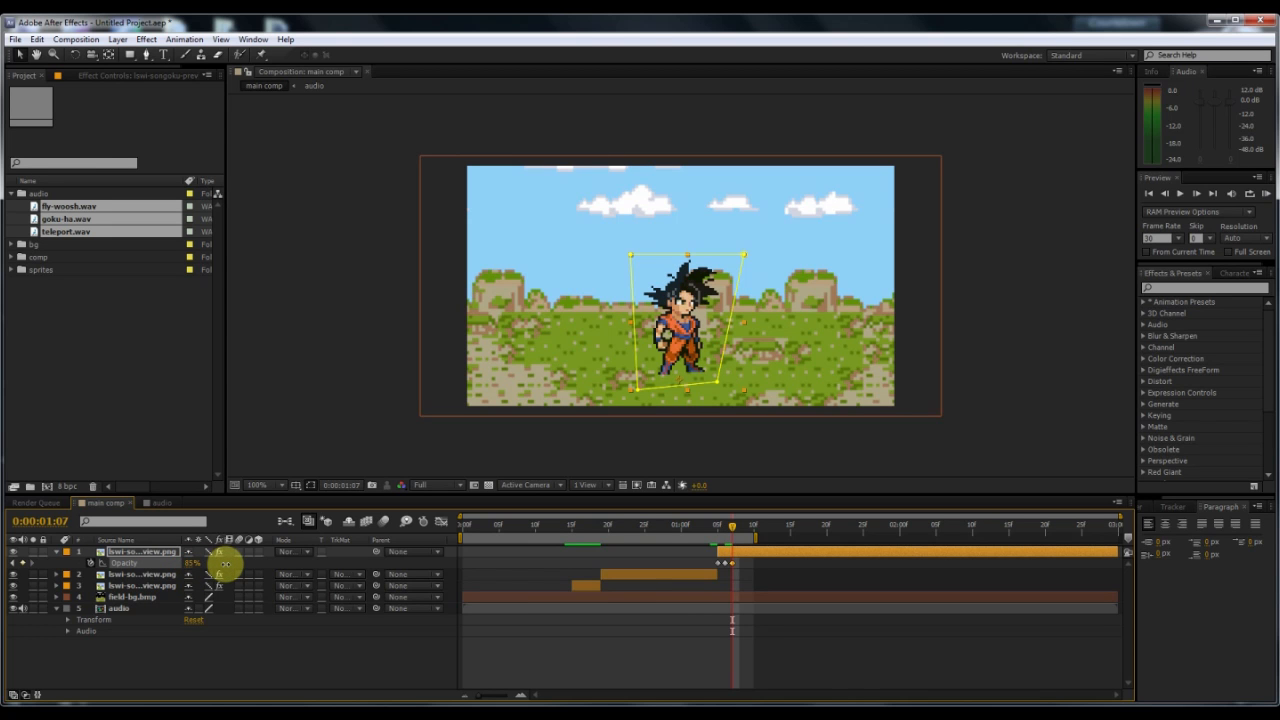
key("Page_Down")
left_click_drag(191, 568, 155, 567)
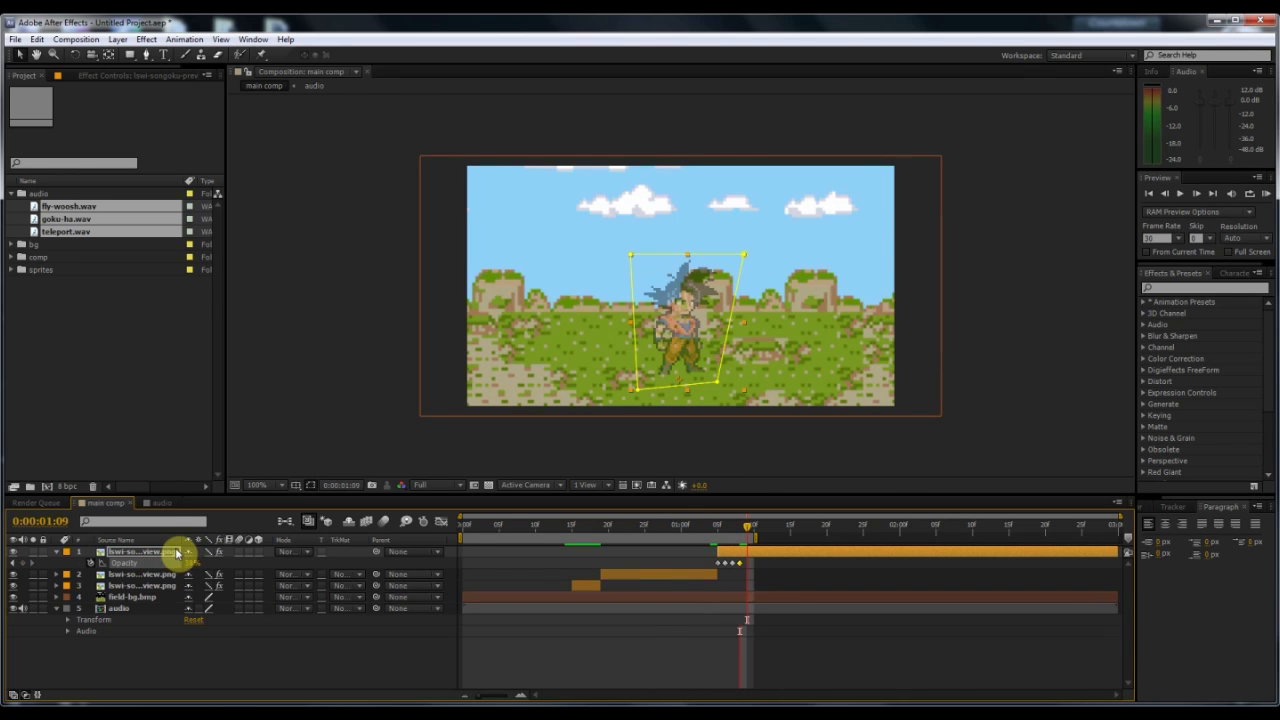
left_click_drag(190, 570, 208, 566)
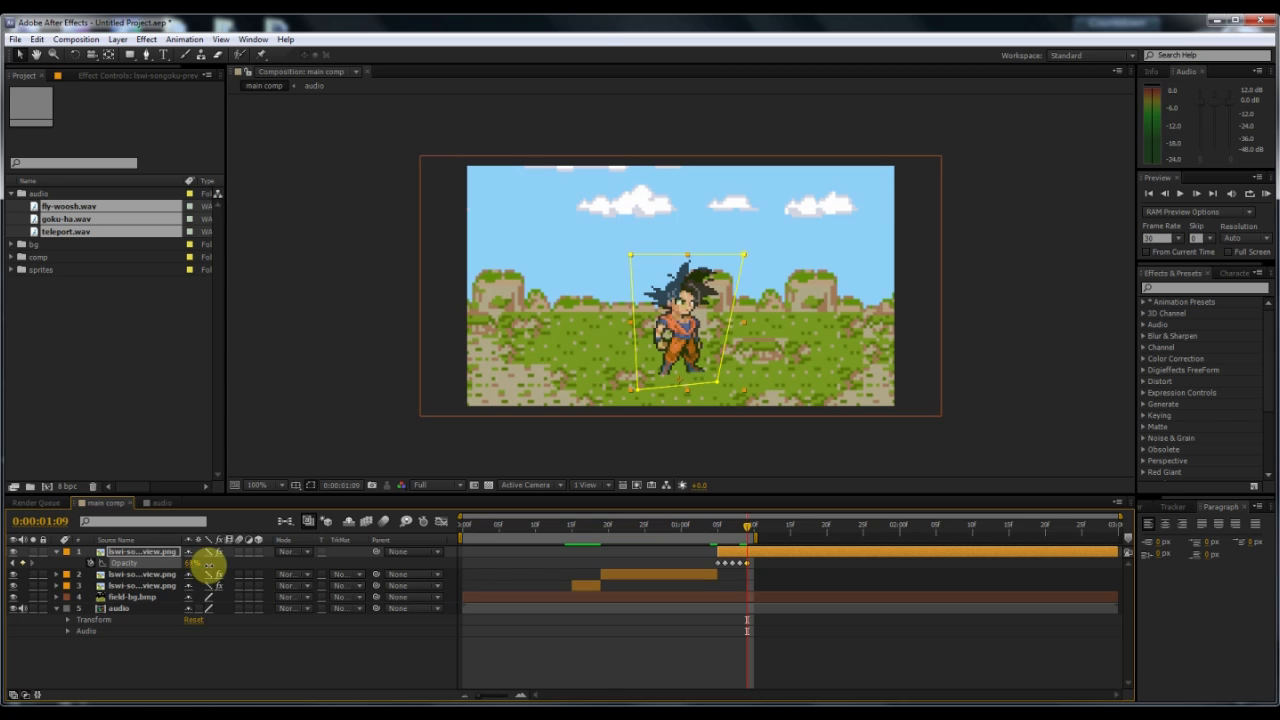
Split the flickering Goku layer at 0:00:01:10, delete the remaining part and collapse the layer's properties
key("Page_Down")
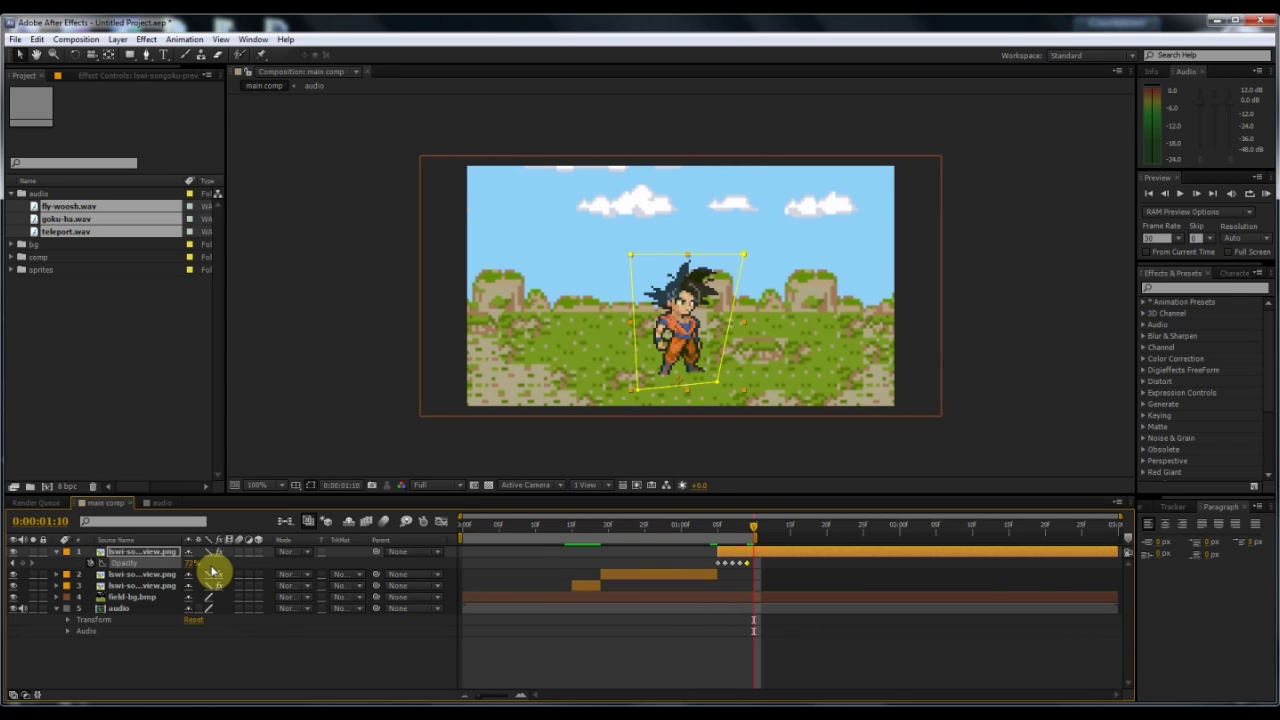
key("ctrl+shift+d")
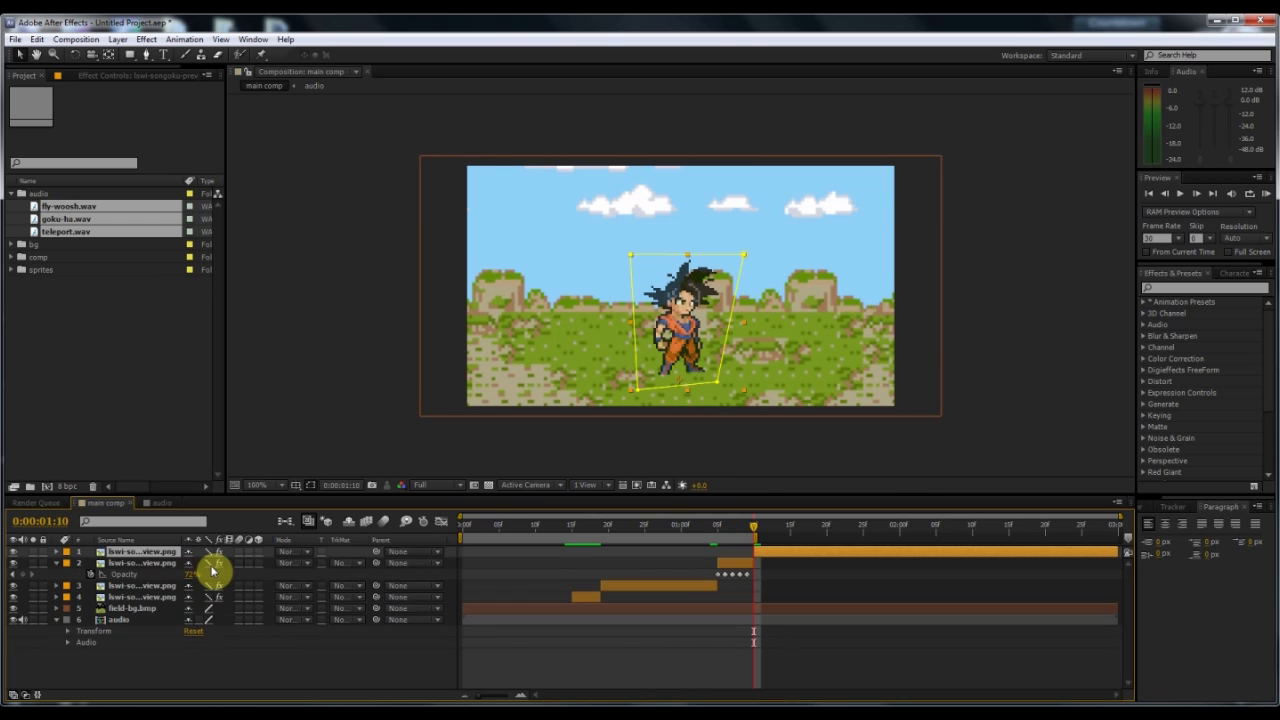
key("Delete")
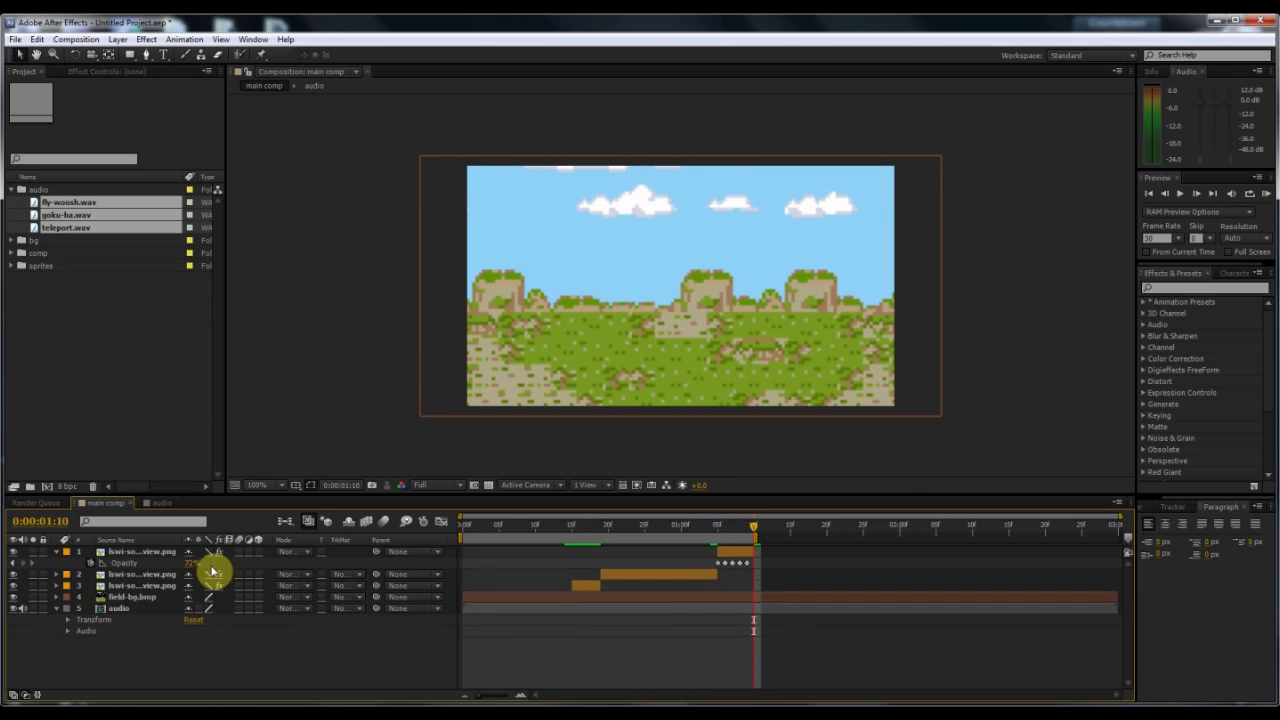
left_click(57, 552)
Extend the work area to about 0:00:01:27 and preview the disappearance with sound
left_click_drag(752, 534, 873, 541)
left_click(1266, 194)
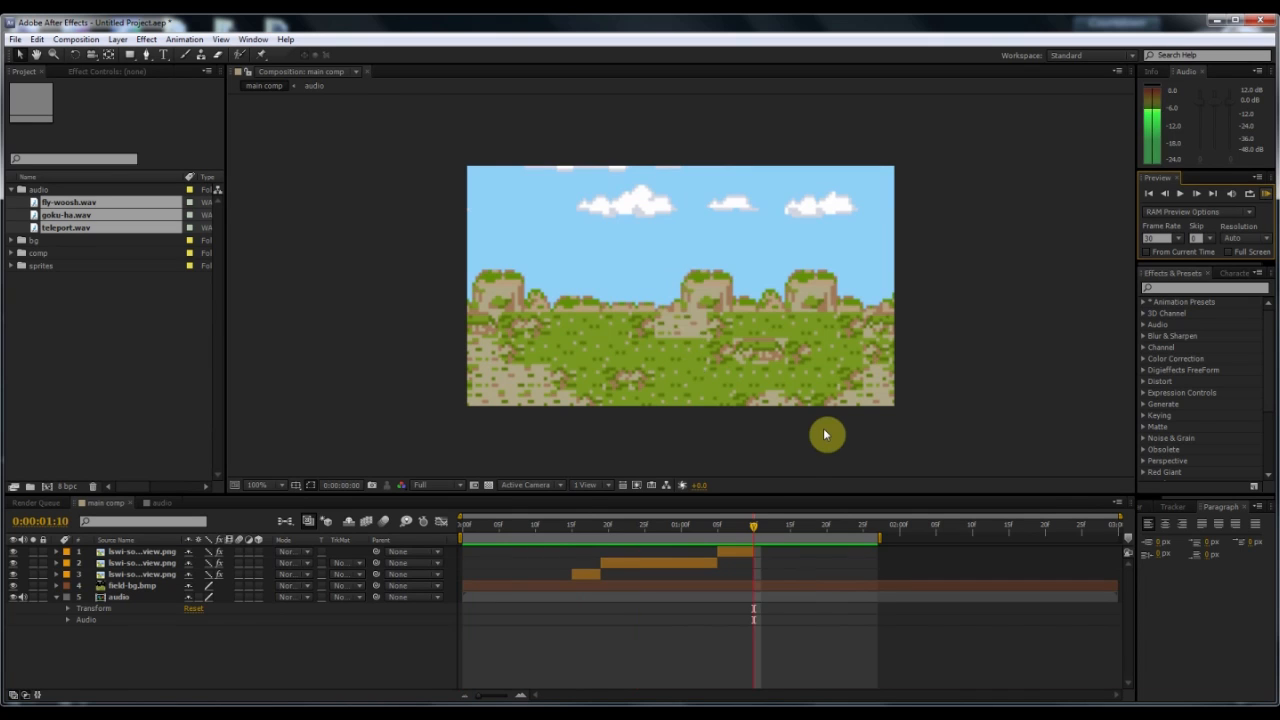
left_click_drag(746, 527, 703, 538)
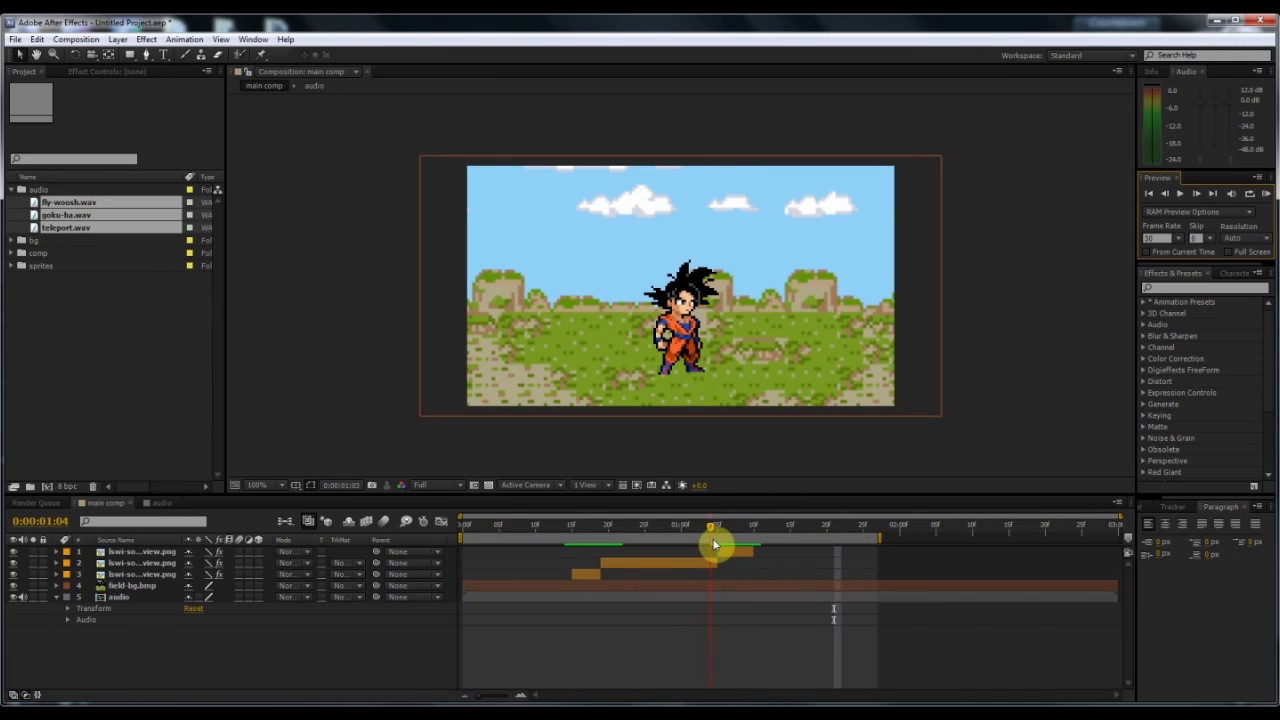
Keyframe the flickering layer's position at 0:00:01:05, raise it to 317.0, 295.0 at 0:00:01:09, and preview the result
left_click(718, 545)
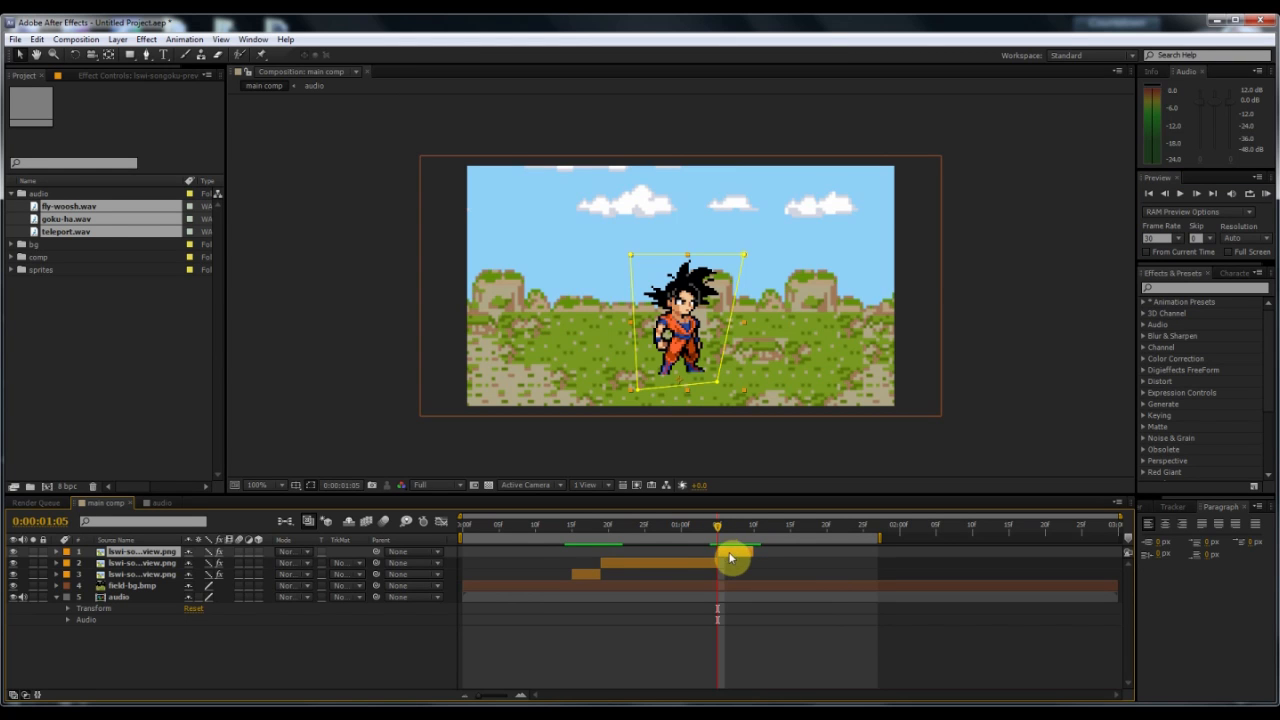
key("p")
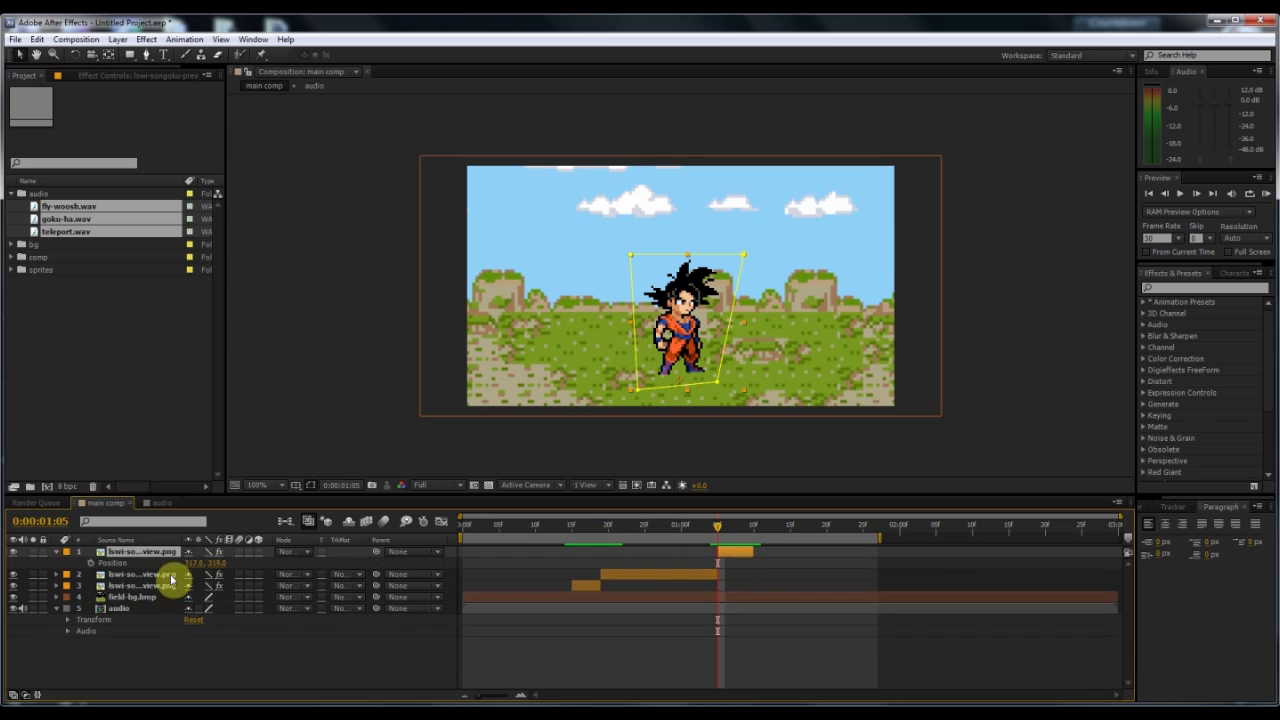
left_click(90, 563)
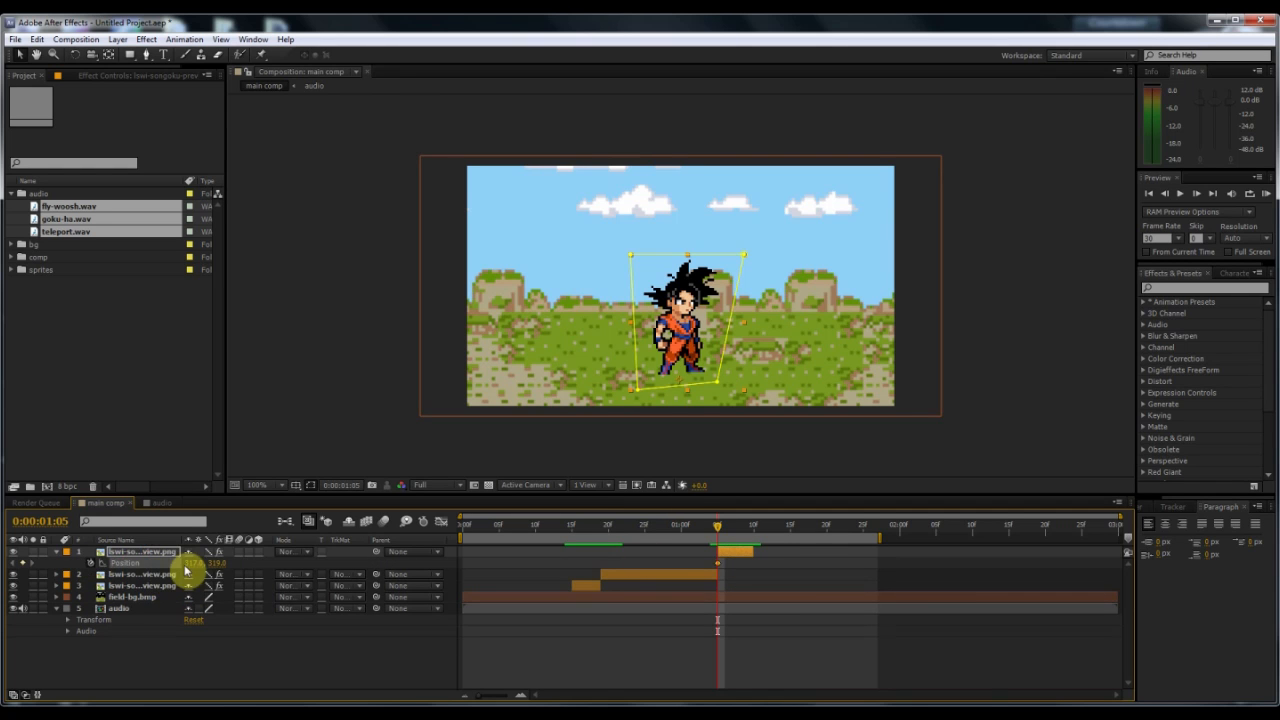
left_click_drag(748, 528, 720, 529)
key("Page_Down")
key("Page_Down")
key("Page_Down")
key("Page_Down")
key("Page_Down")
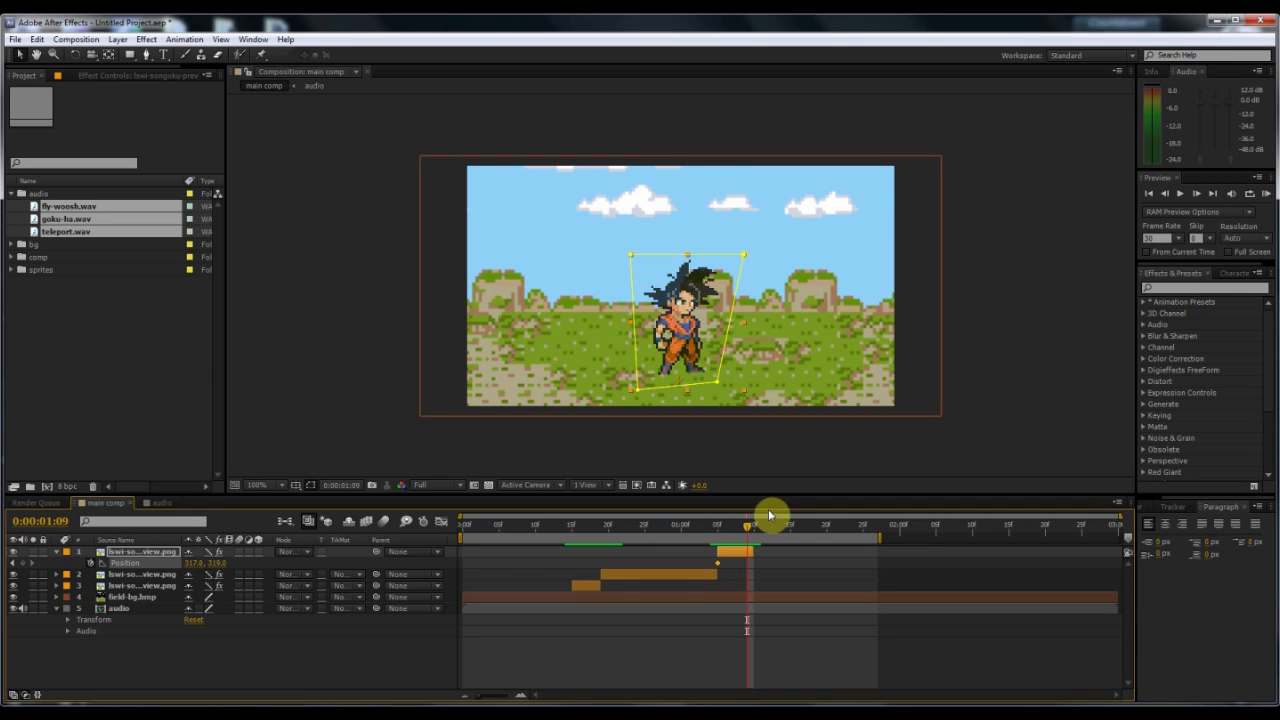
key("Page_Up")
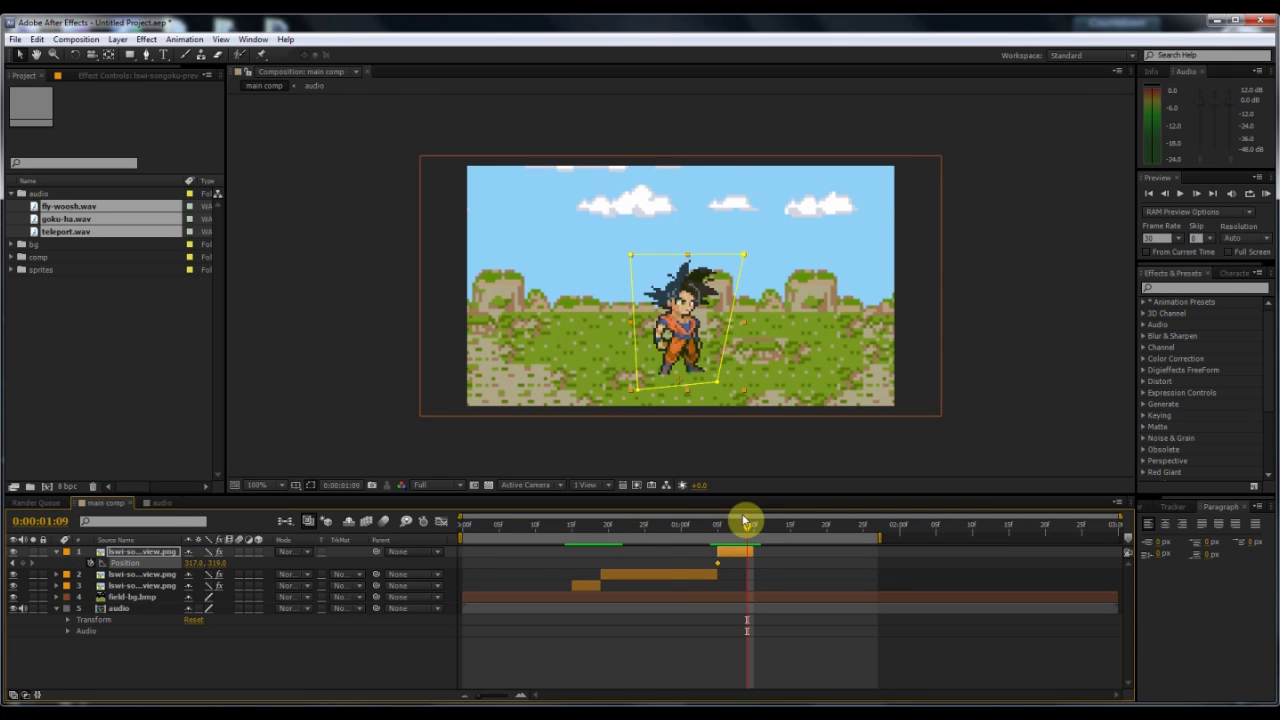
left_click_drag(215, 572, 196, 563)
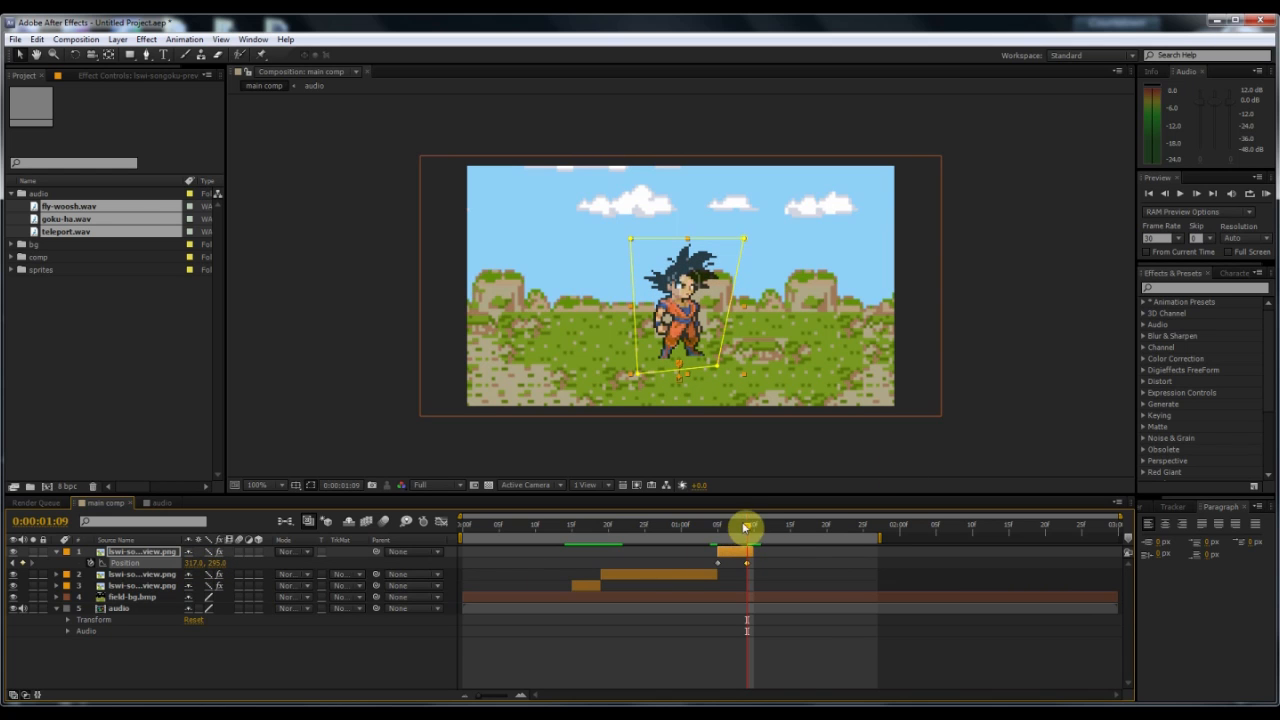
left_click(1266, 198)
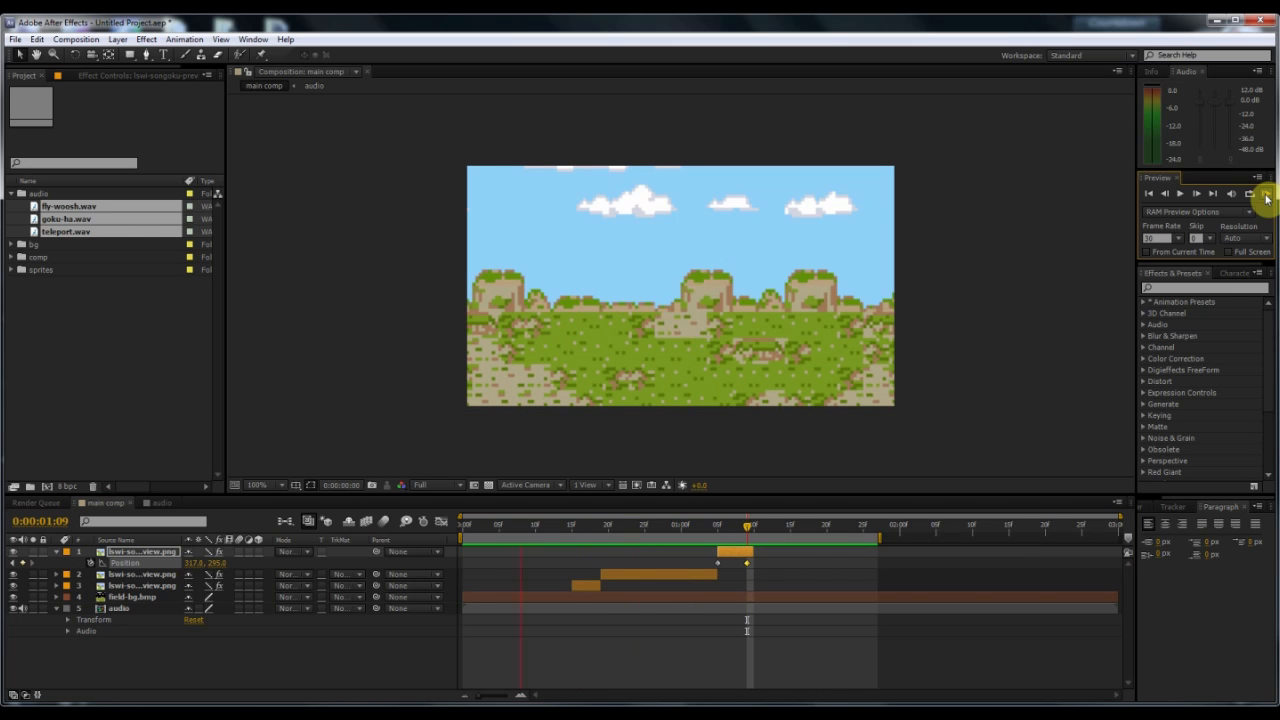
Turn on motion blur for the dashing Goku layer and enable motion blur for the composition
left_click_drag(577, 526, 589, 590)
left_click(589, 588)
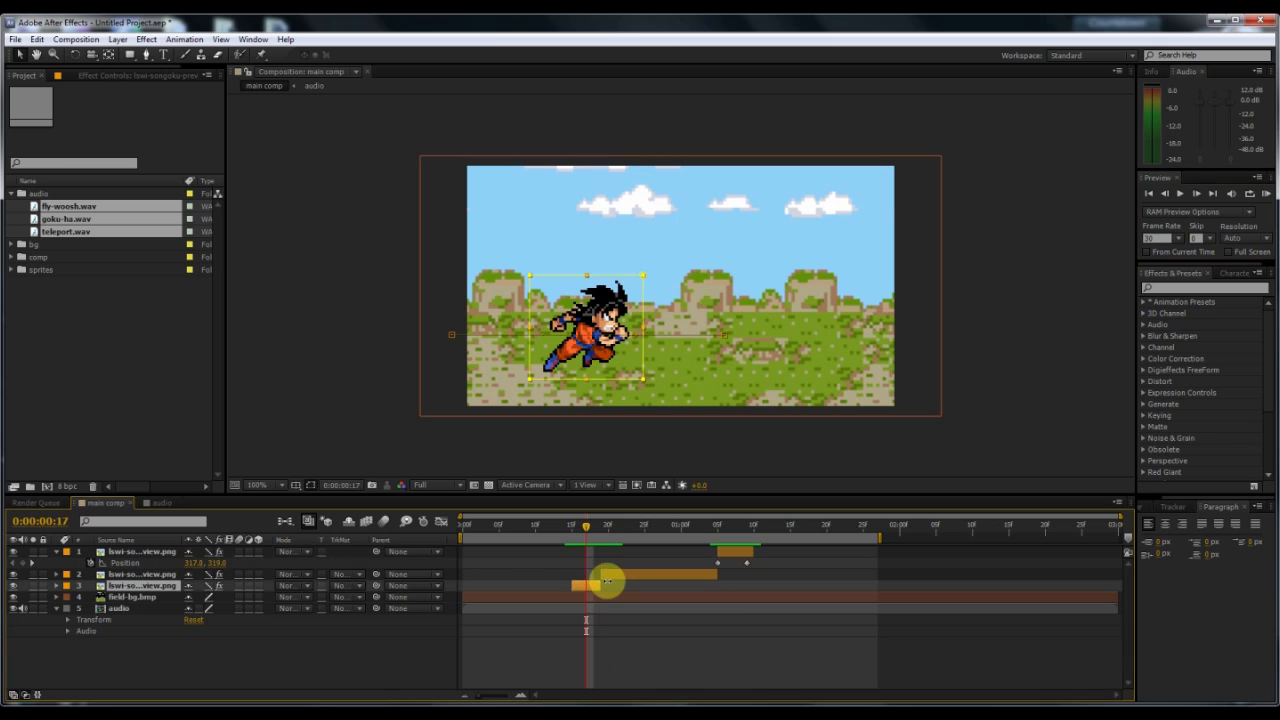
left_click(57, 551)
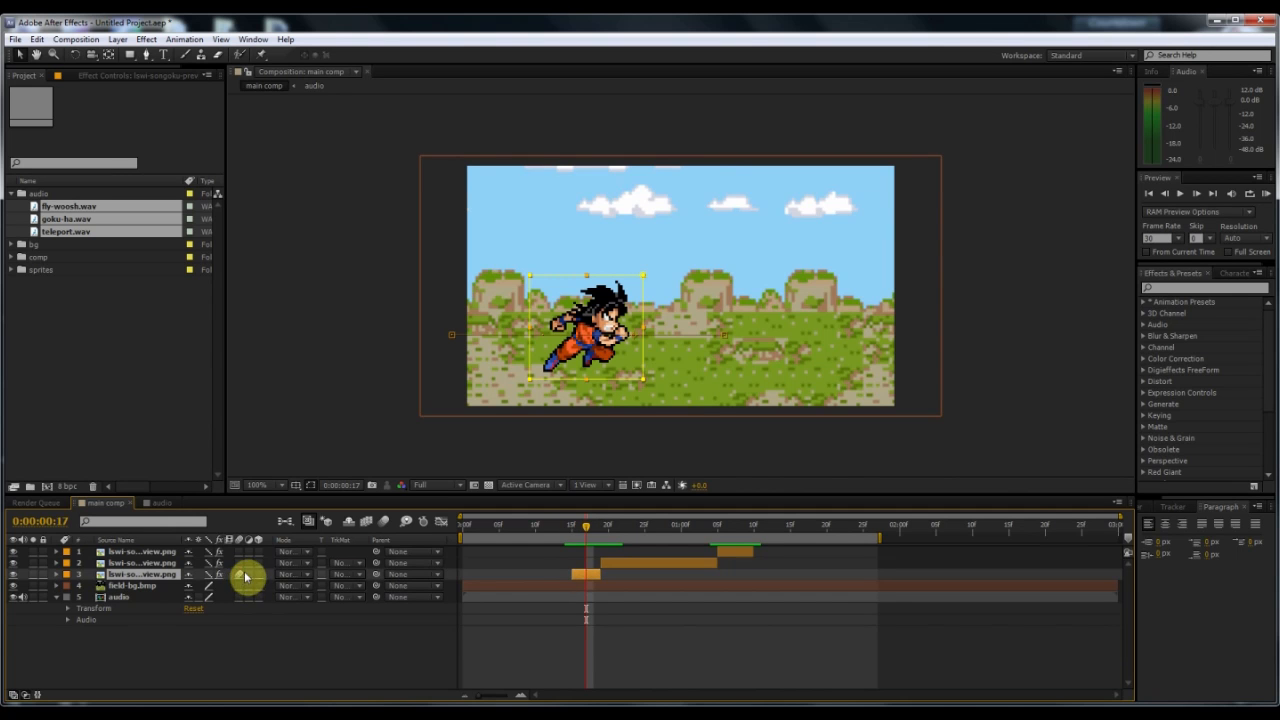
left_click(383, 522)
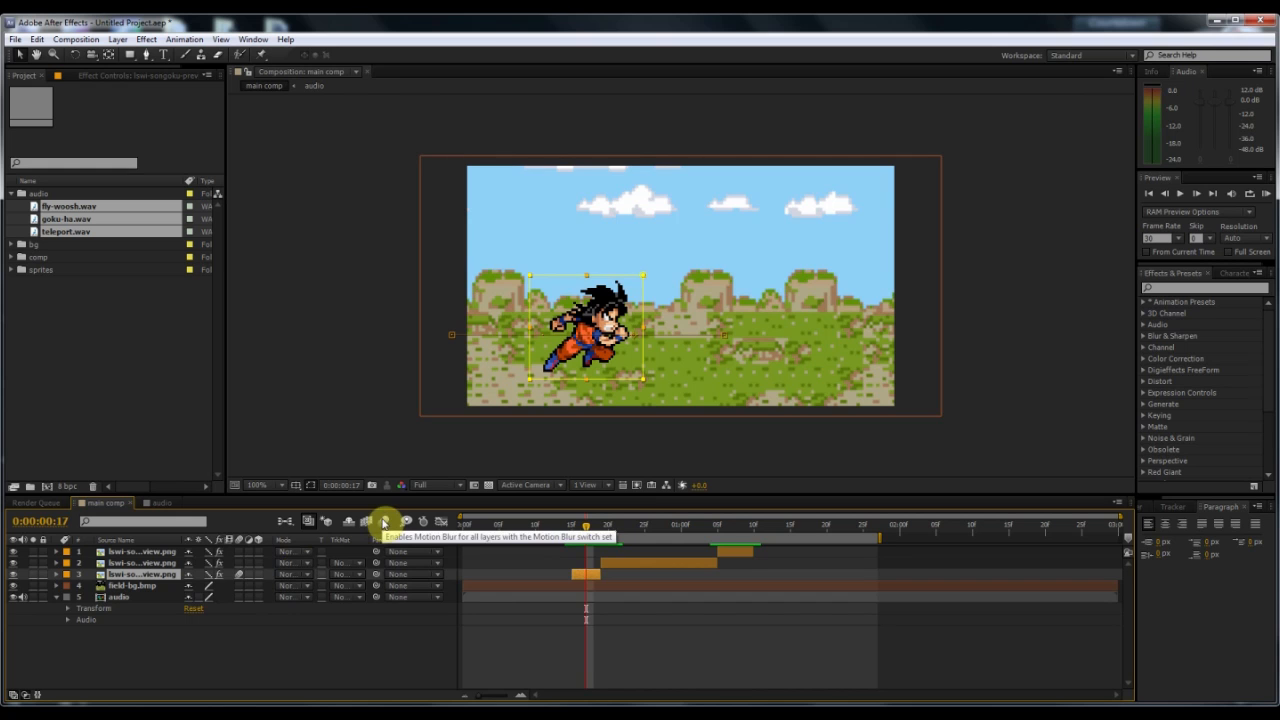
left_click(383, 522)
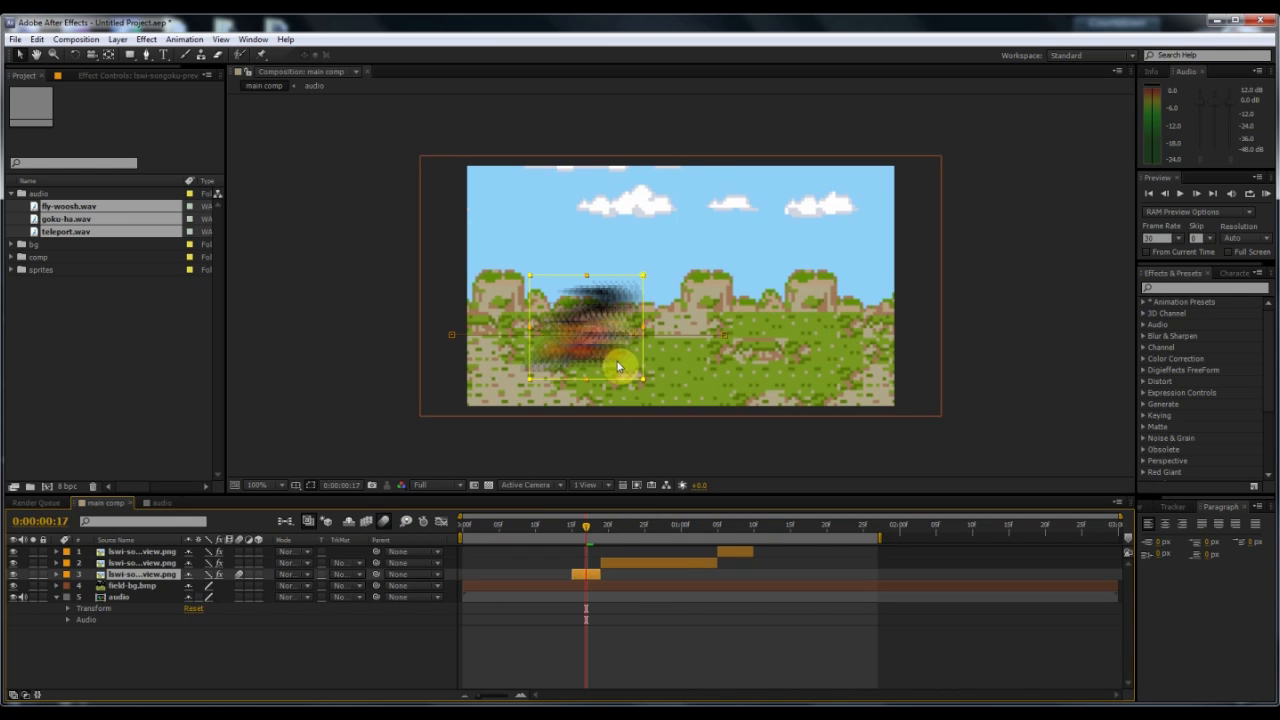
left_click(208, 575)
Preview the motion-blurred dash and scrub to the flickering pose at 0:00:01:06
left_click_drag(583, 530, 586, 530)
left_click(1266, 194)
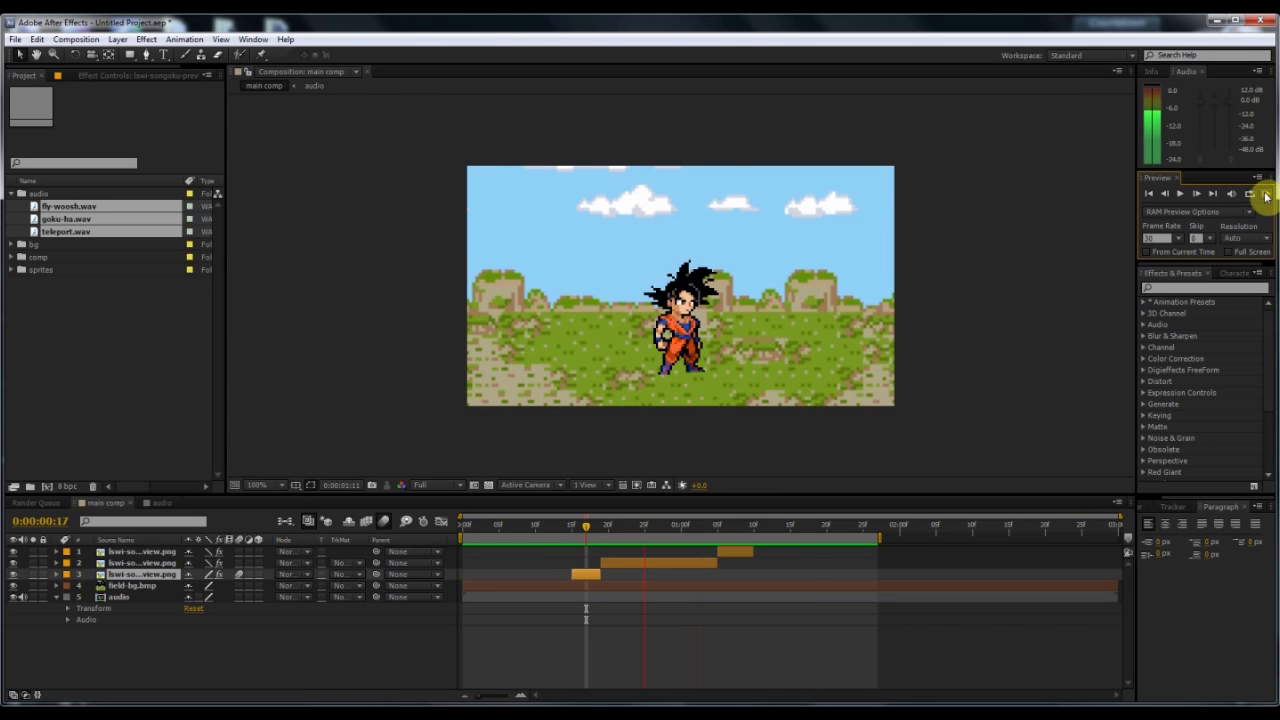
key("space")
left_click_drag(607, 538, 725, 557)
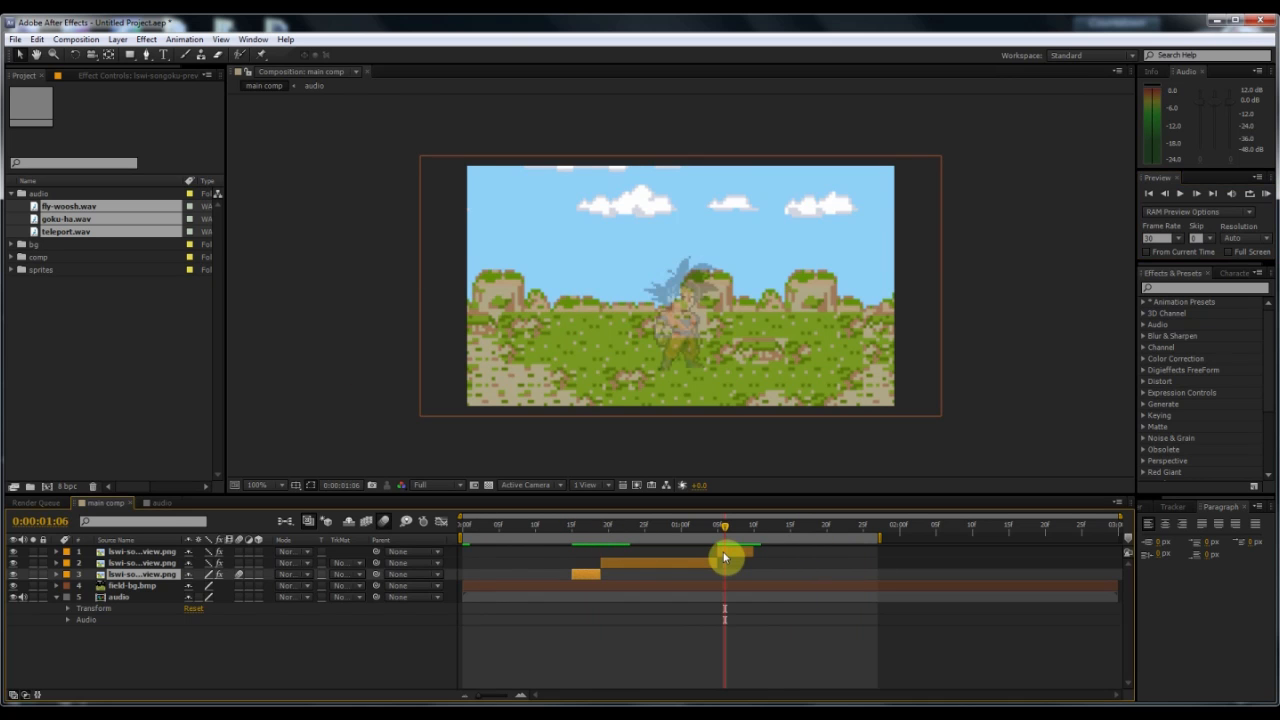